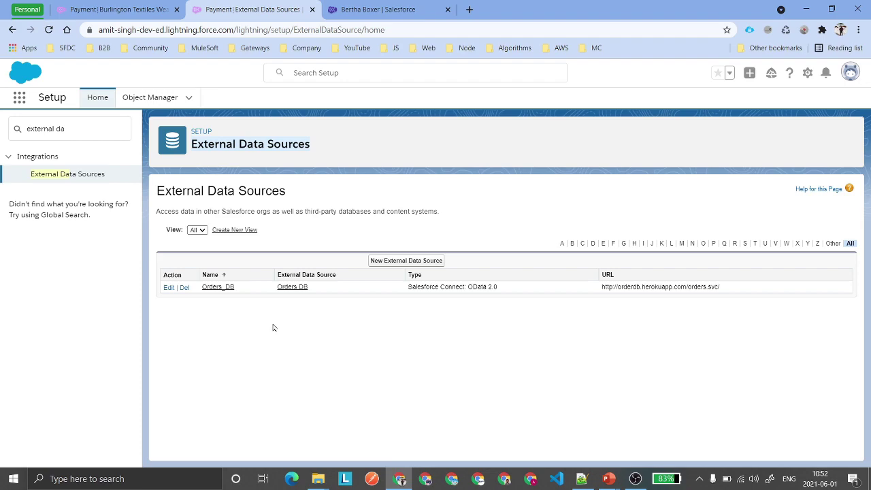
Step: Start a new external data source labelled 'Udemy Integration' with name Udemy_Integration
left_click(372, 267)
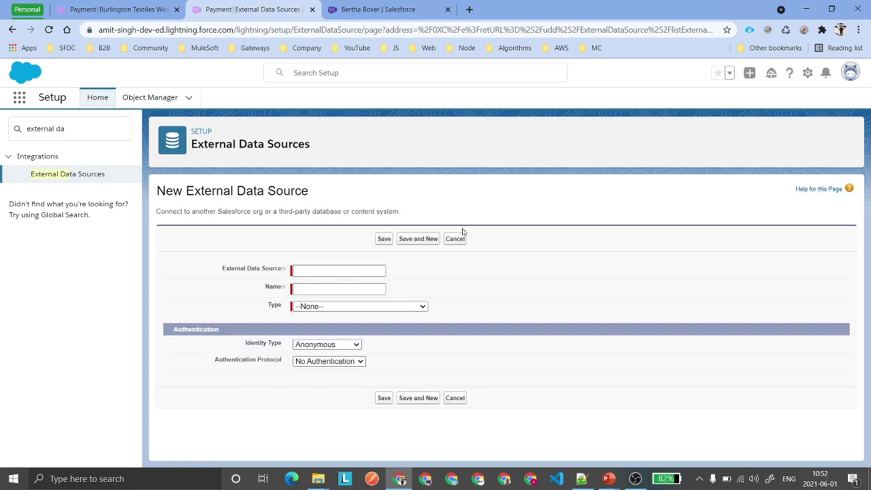
type("Ude")
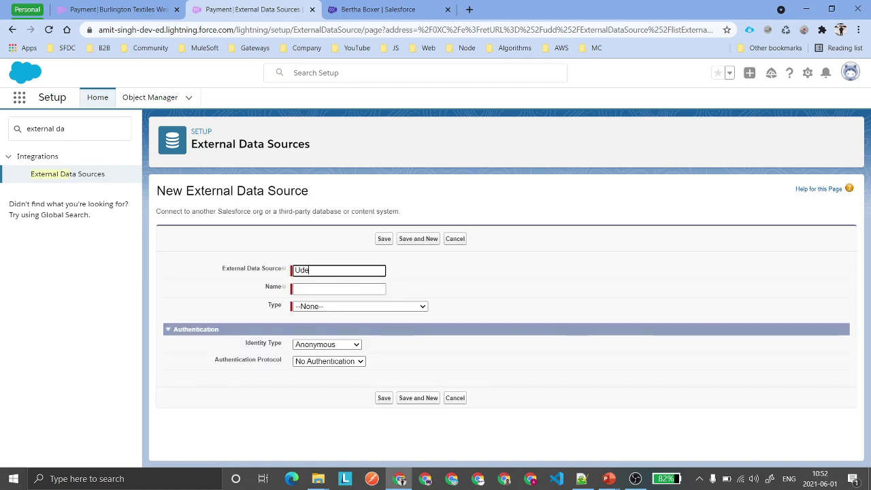
type("my Integration")
key("Tab")
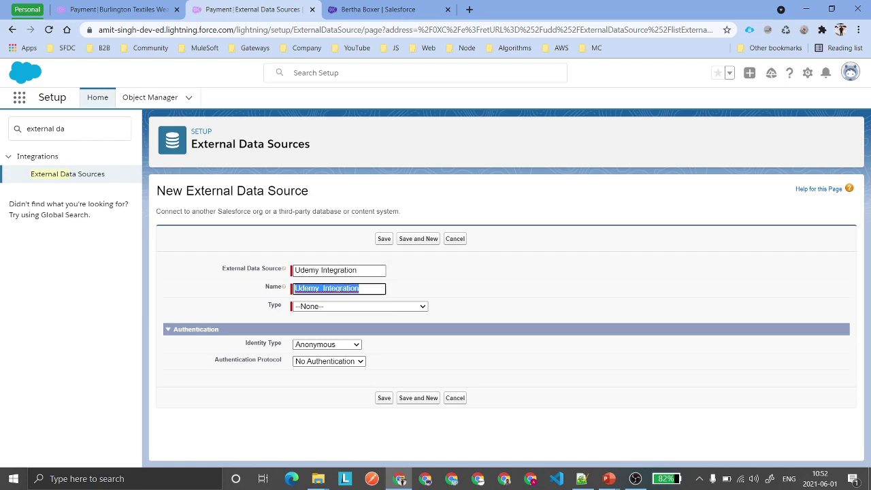
left_click(353, 305)
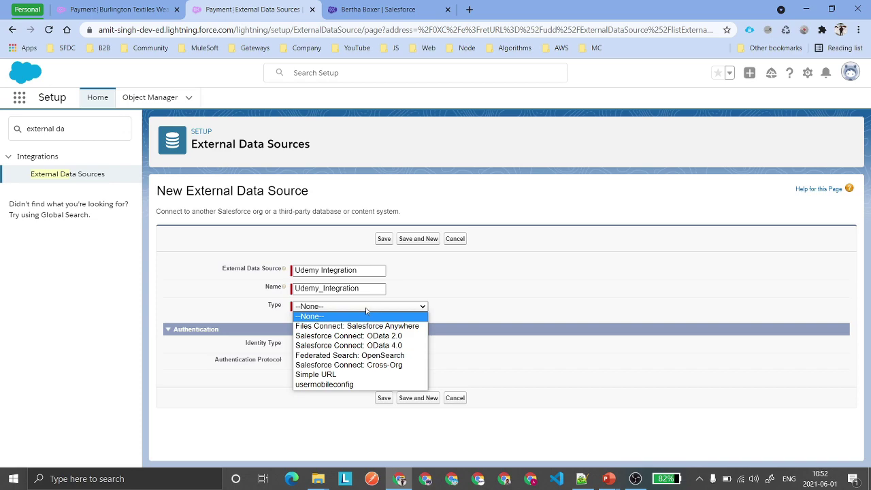
Step: Set type to Salesforce Connect: Cross-Org on the production org with API version 51.0
left_click(381, 365)
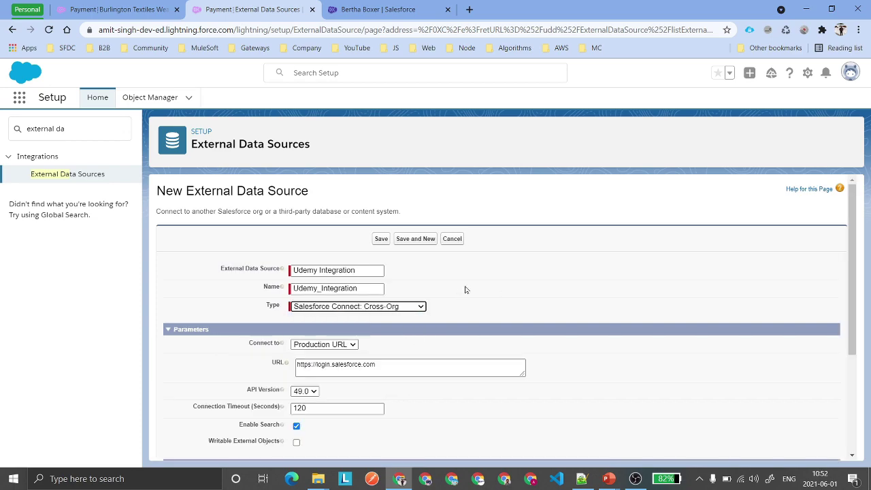
scroll(391, 361, "down", 1)
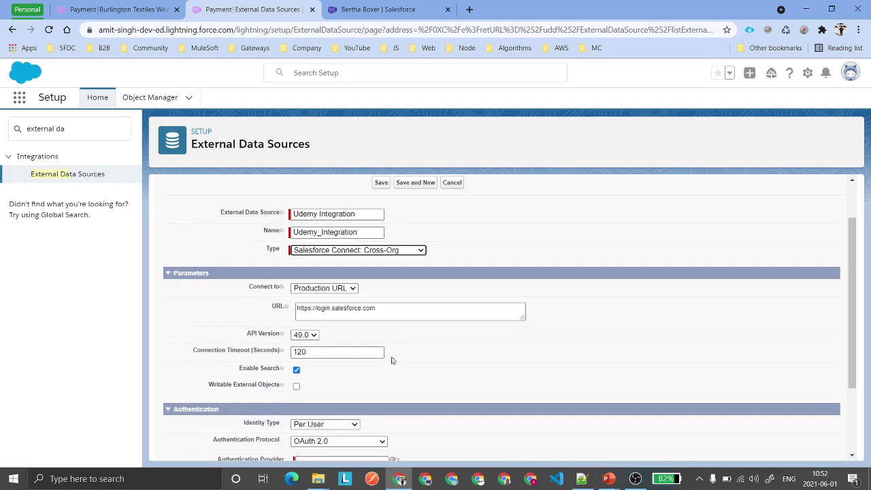
left_click(315, 291)
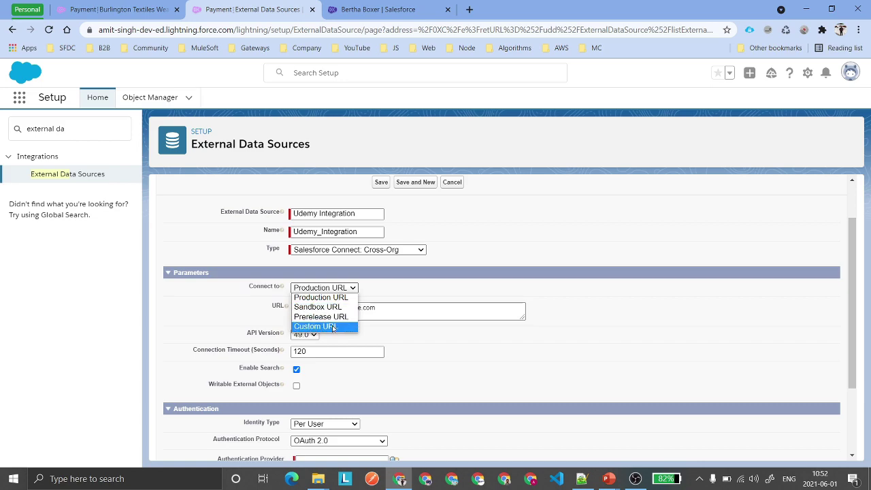
left_click(321, 297)
scroll(402, 285, "down", 3)
left_click(304, 231)
left_click(302, 278)
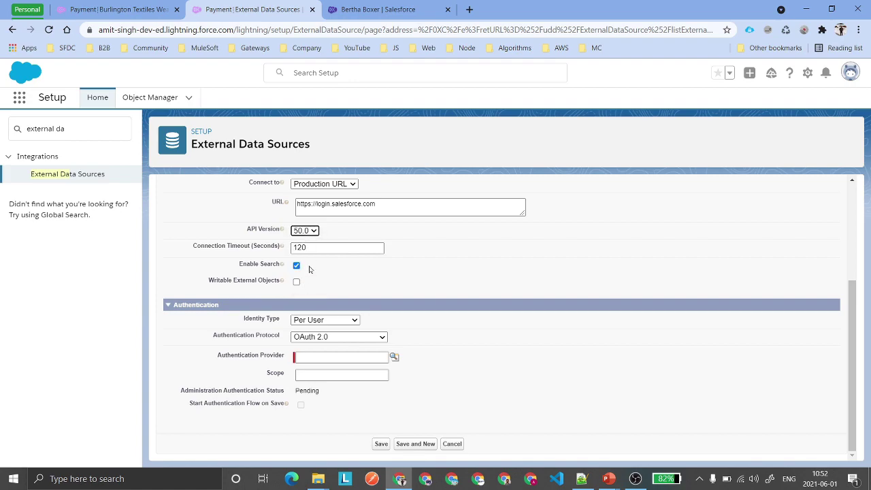
left_click(304, 231)
left_click(303, 289)
Step: Enable Writable External Objects and use Named Principal identity with Password Authentication
left_click_drag(207, 281, 407, 287)
left_click(401, 285)
left_click(297, 282)
left_click(326, 320)
left_click(322, 339)
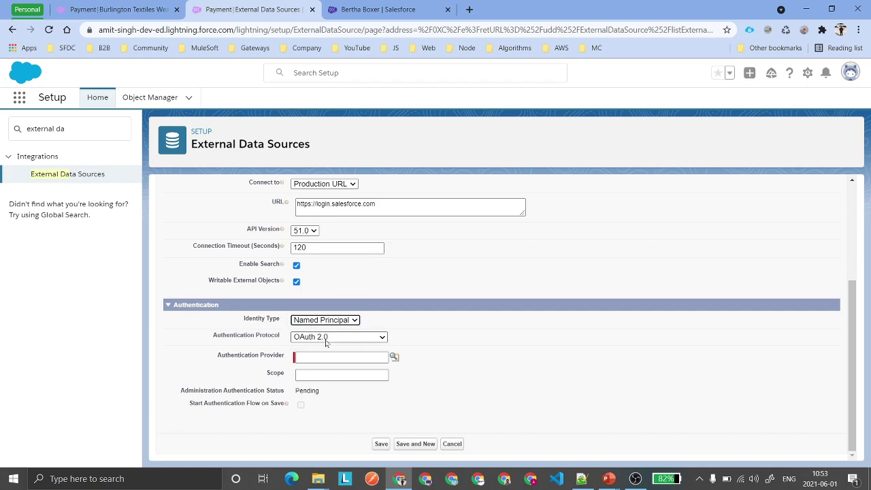
left_click(326, 337)
left_click(313, 345)
left_click(327, 336)
left_click(333, 356)
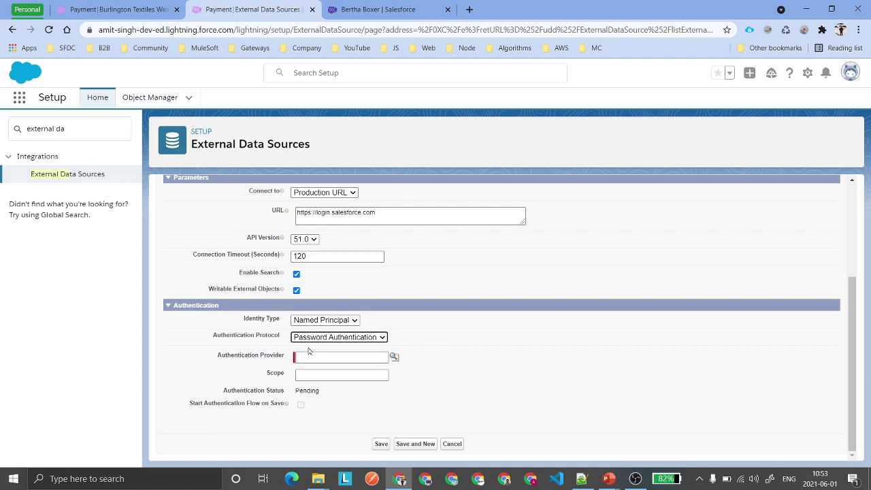
Step: Enter the connection's username and password, then save the data source
left_click(319, 409)
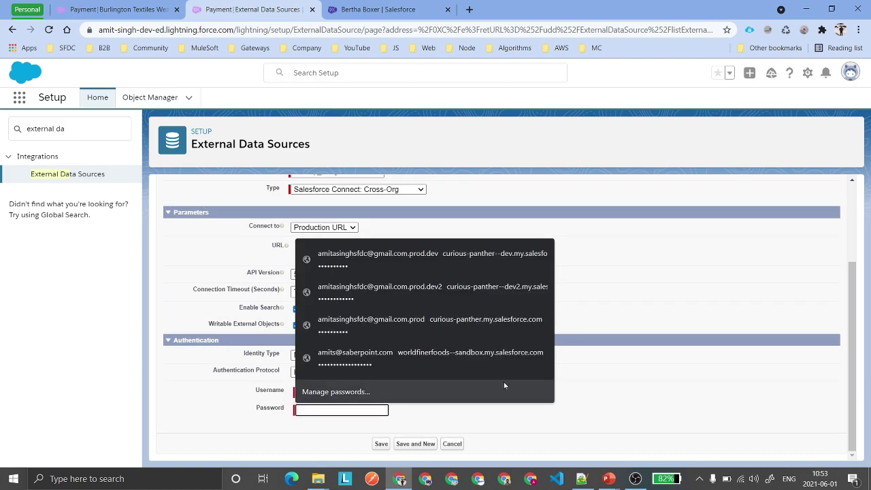
key("ctrl+v")
key("shift+Tab")
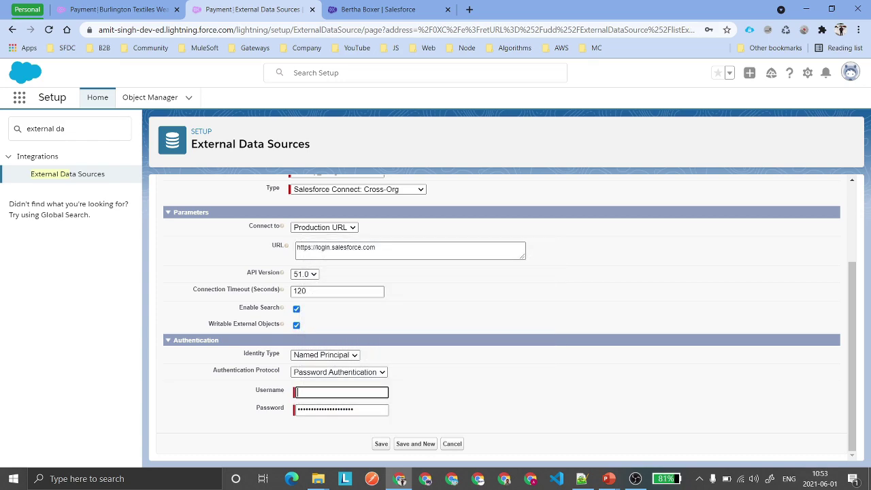
type("amit")
key("BackSpace")
key("BackSpace")
key("Return")
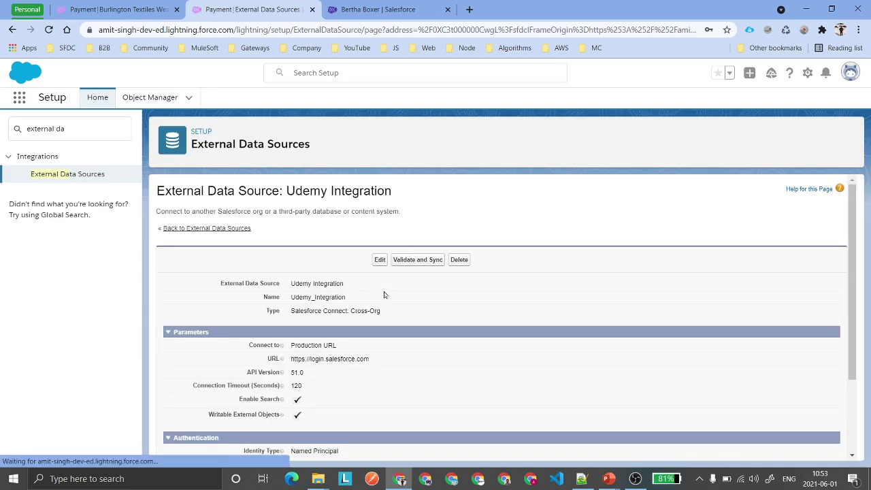
Step: Validate the Udemy Integration connection and list its available tables
scroll(440, 317, "down", 3)
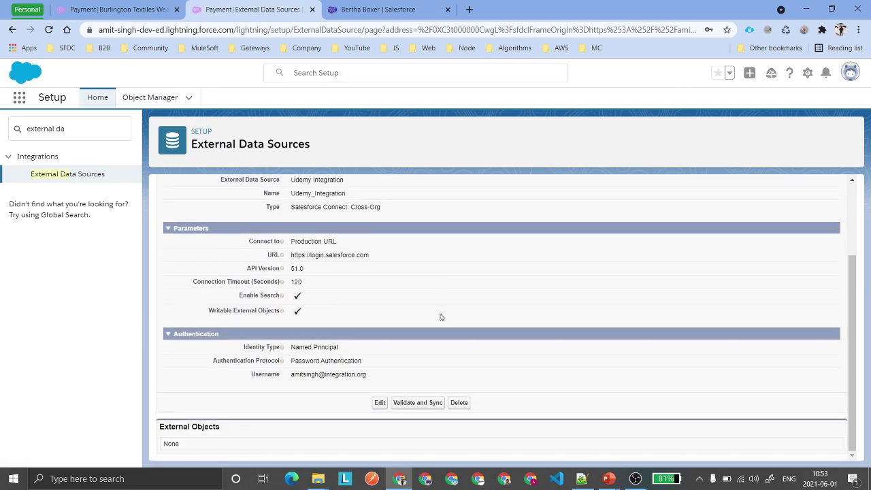
scroll(388, 274, "up", 3)
left_click(417, 261)
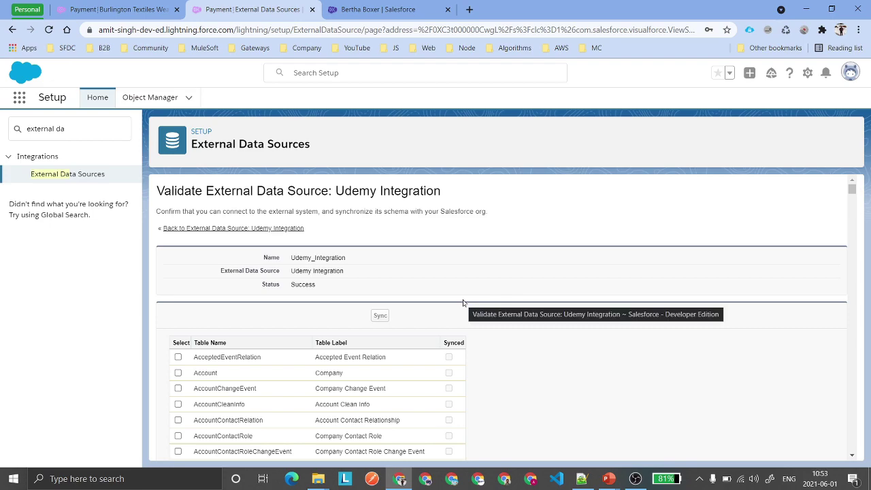
scroll(463, 302, "down", 2)
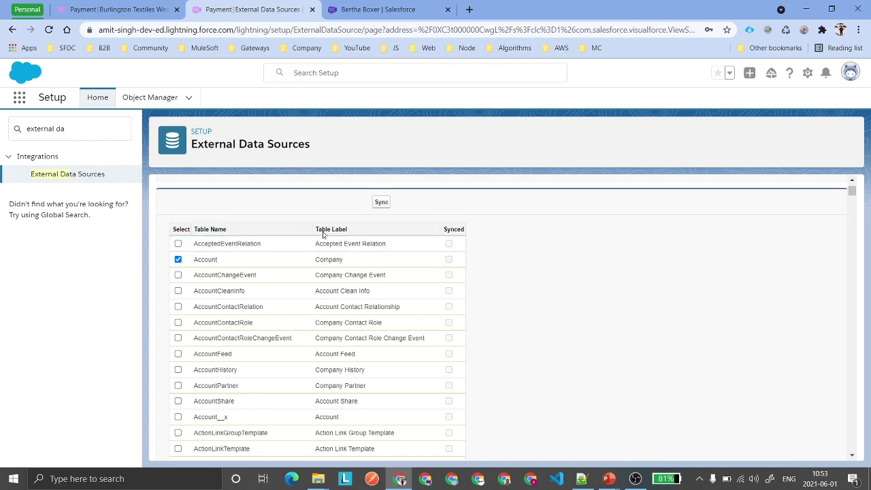
left_click_drag(312, 259, 355, 263)
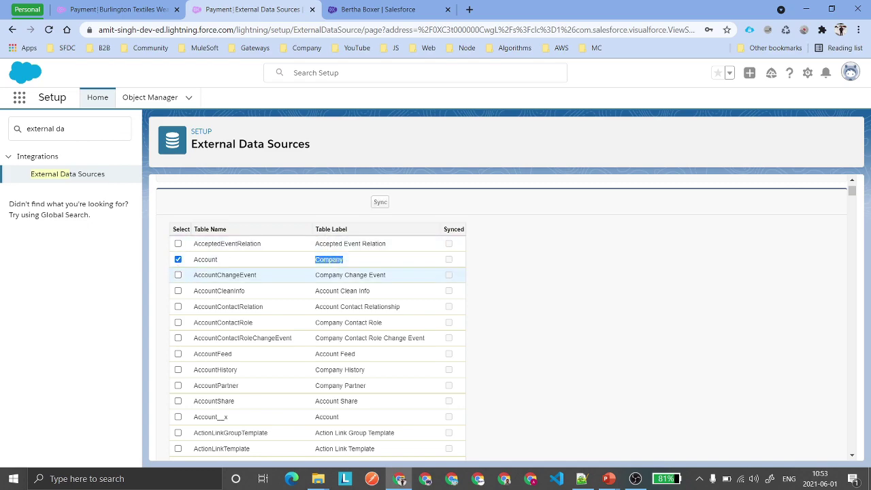
Step: Find the Contact table with find-in-page and tick it for syncing
key("ctrl+f")
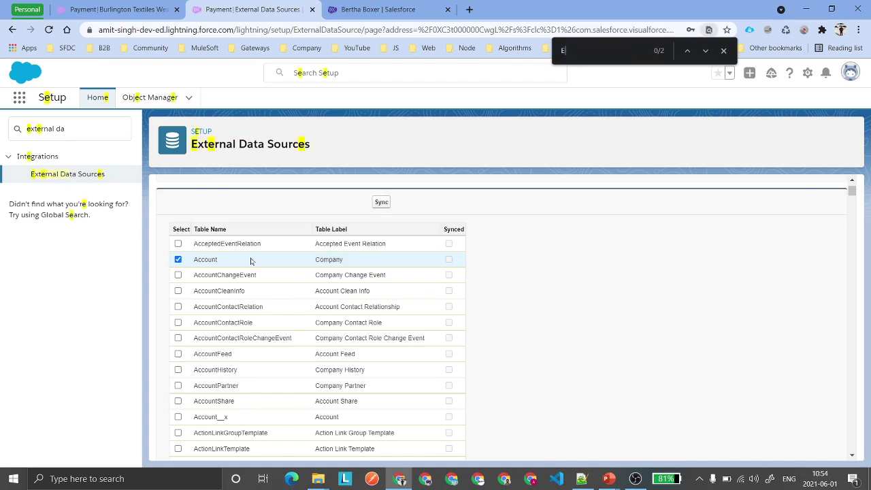
type("Contay")
key("BackSpace")
scroll(265, 293, "down", 3)
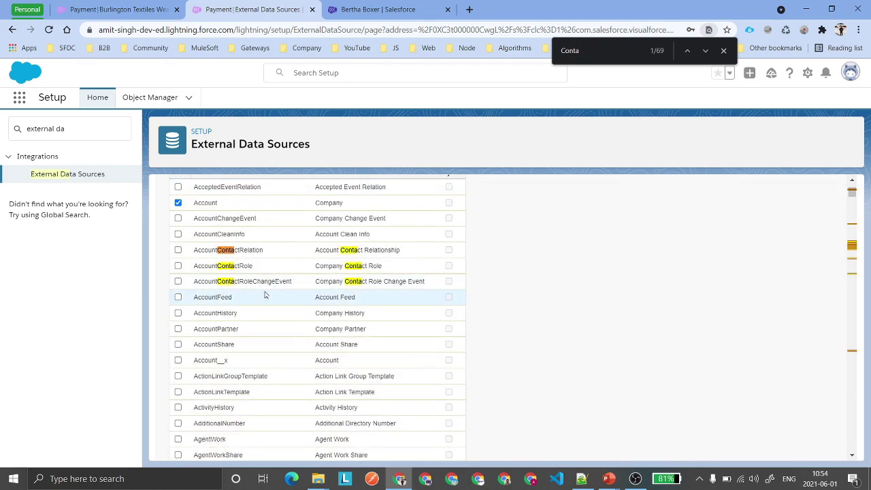
type("ct")
scroll(278, 319, "up", 5)
scroll(275, 320, "up", 1)
left_click(178, 289)
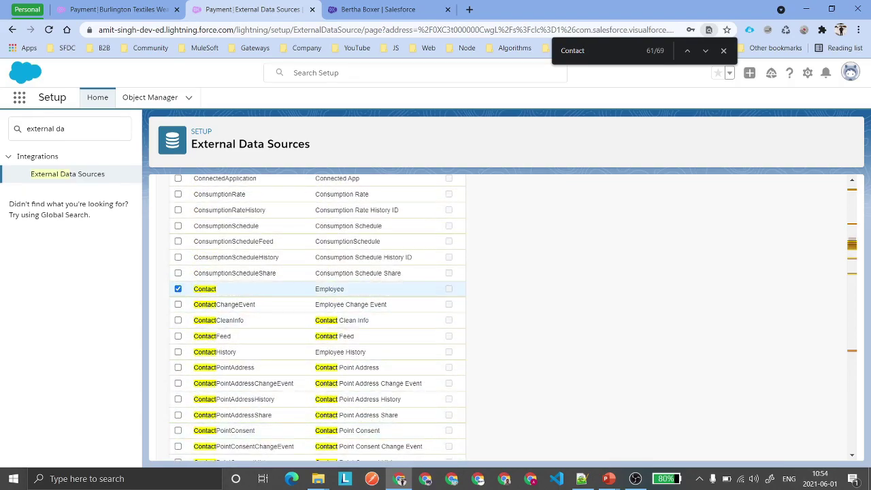
Step: Tick the Opportunity and Lead tables for syncing
key("ctrl+f")
type("Deals")
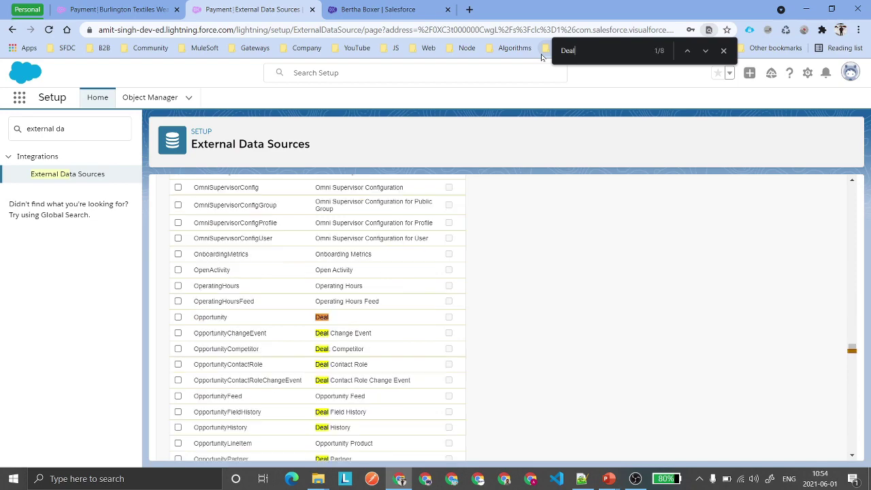
left_click(178, 317)
key("ctrl+f")
type("Prope")
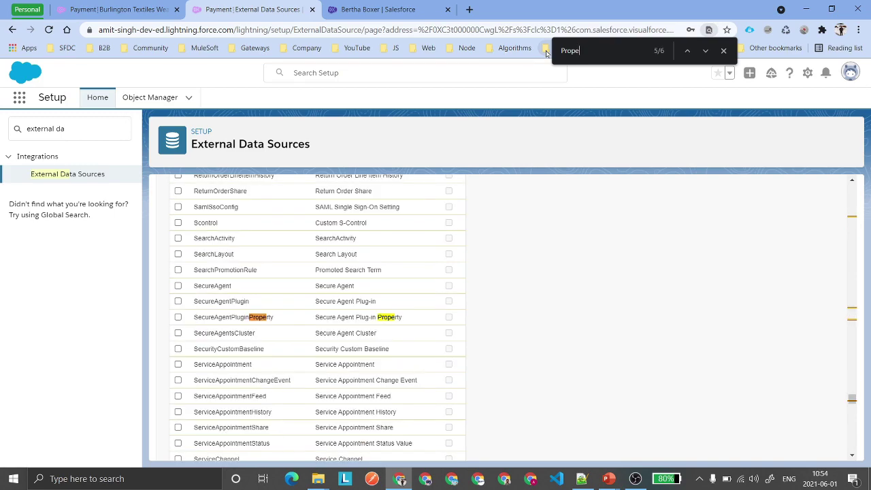
key("ctrl+f")
type("Lead")
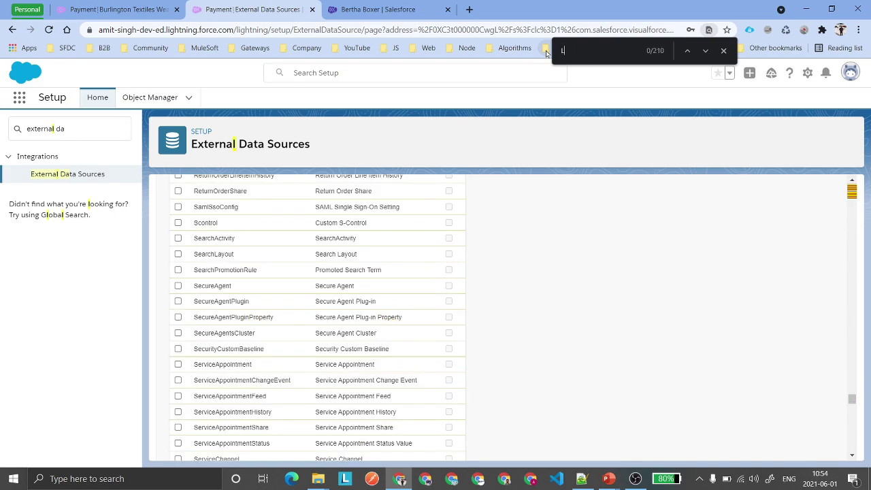
left_click(178, 317)
scroll(385, 330, "up", 5)
scroll(388, 328, "up", 10)
left_click_drag(851, 292, 848, 184)
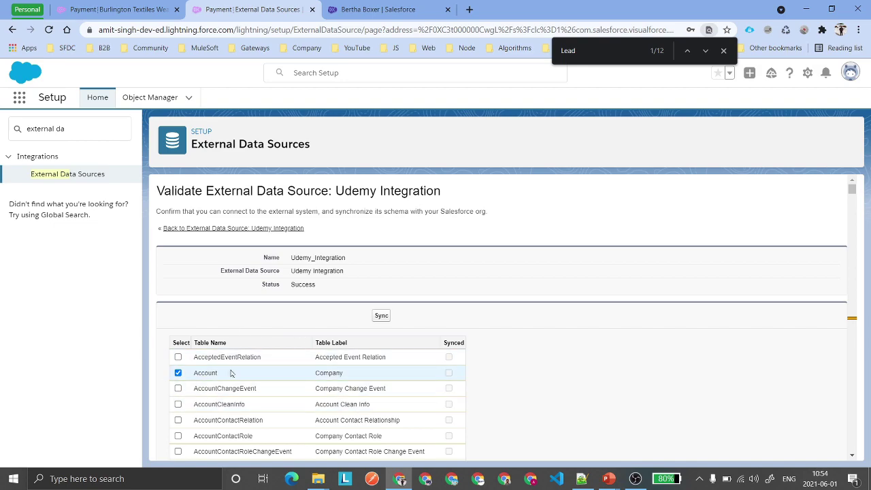
Step: Check the prospect record, then return to the Udemy Integration data source details
left_click(357, 14)
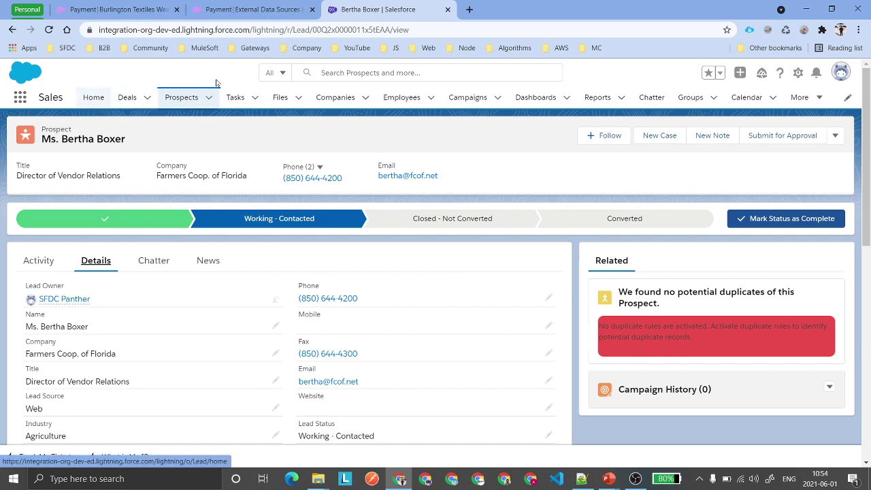
left_click(248, 10)
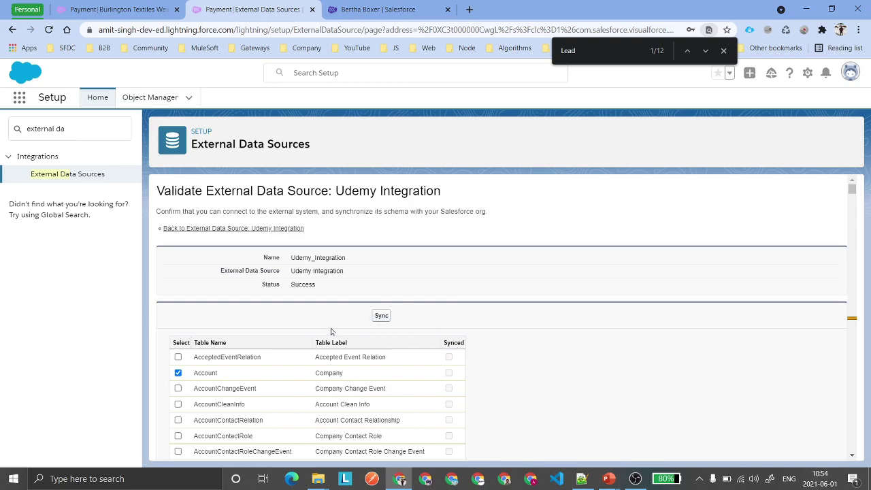
scroll(333, 337, "down", 6)
scroll(343, 338, "down", 3)
scroll(344, 335, "up", 10)
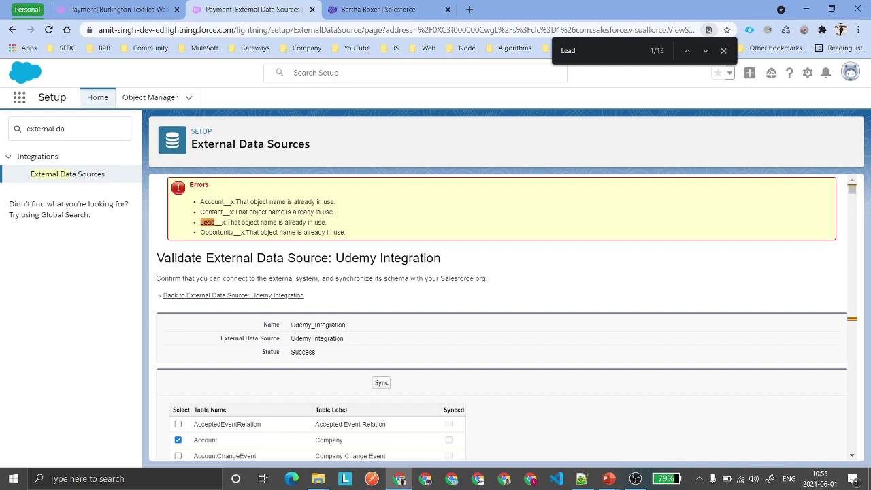
scroll(414, 302, "down", 4)
scroll(417, 306, "down", 4)
scroll(419, 313, "up", 10)
left_click(233, 297)
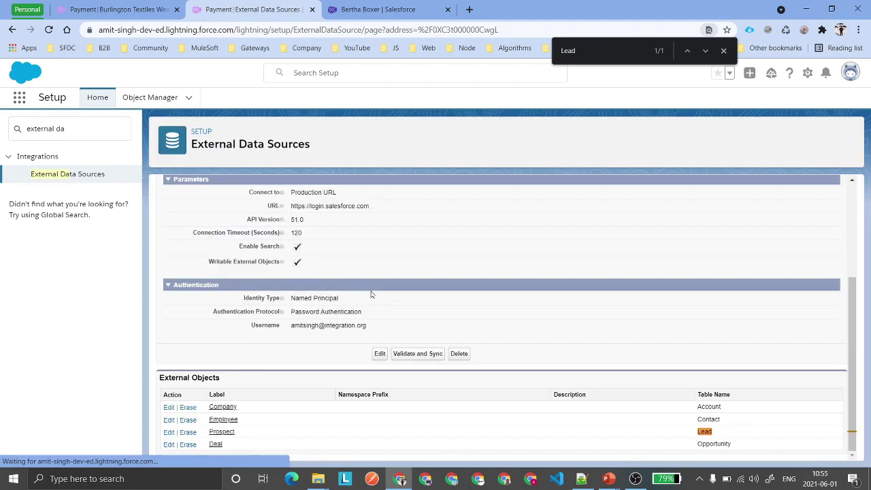
Step: Close the find bar and open the Company external object's definition
left_click(723, 50)
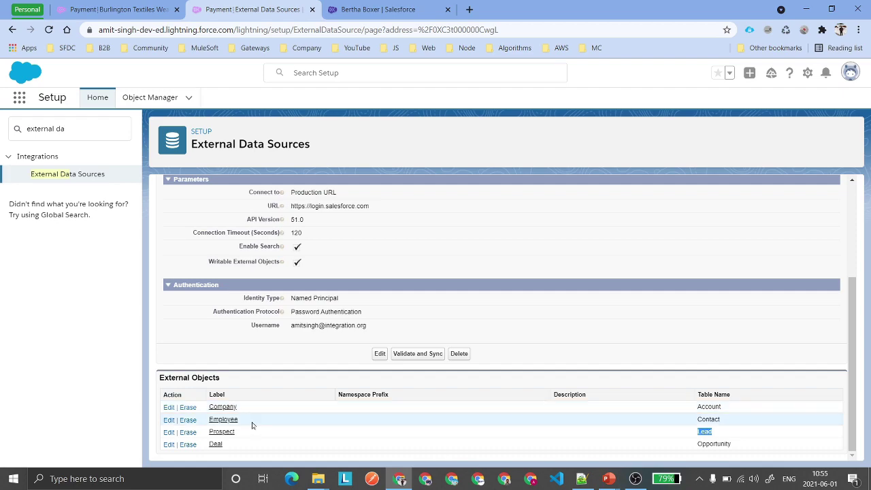
left_click(285, 435)
left_click(223, 407)
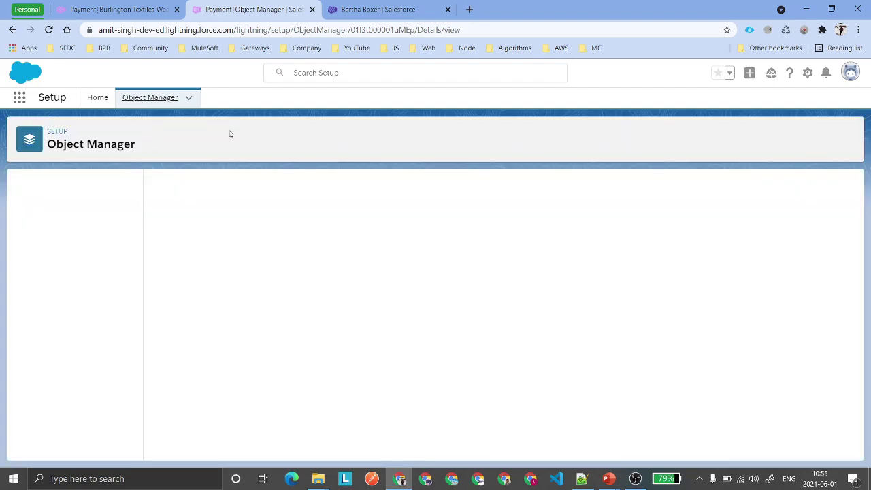
Step: Review the Company object's details (API name Account__x) and its field list
left_click(66, 214)
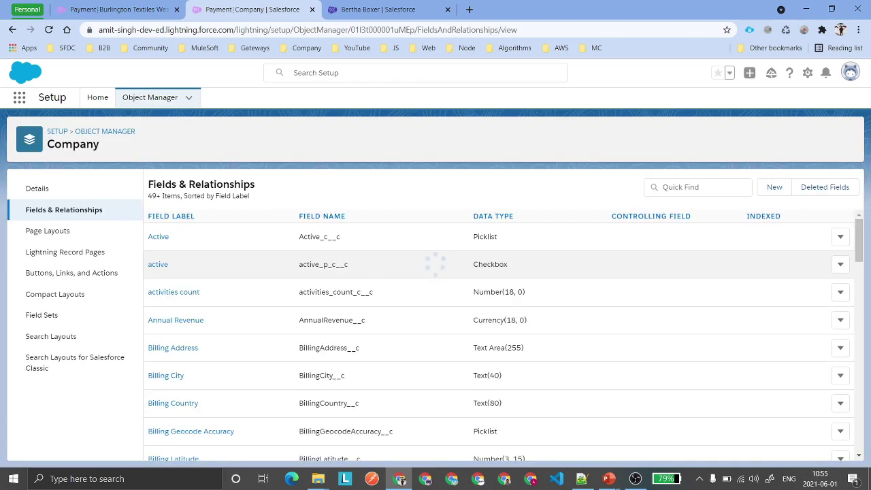
left_click(69, 194)
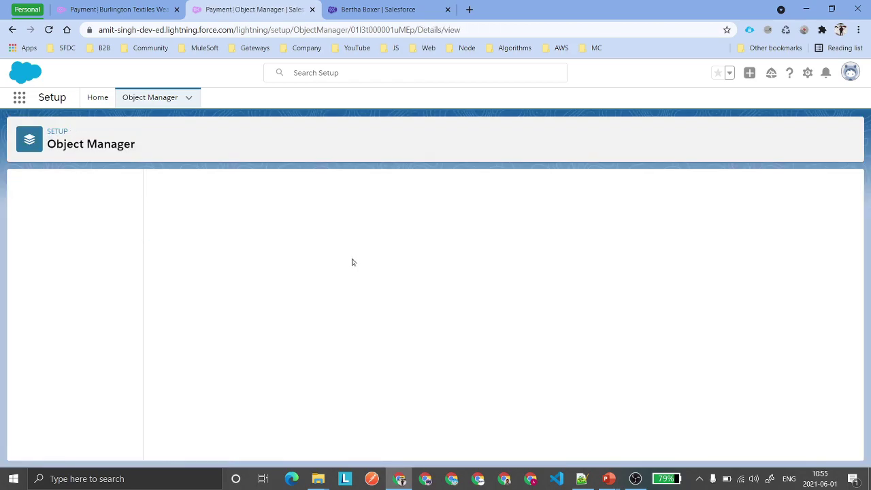
left_click_drag(152, 261, 230, 273)
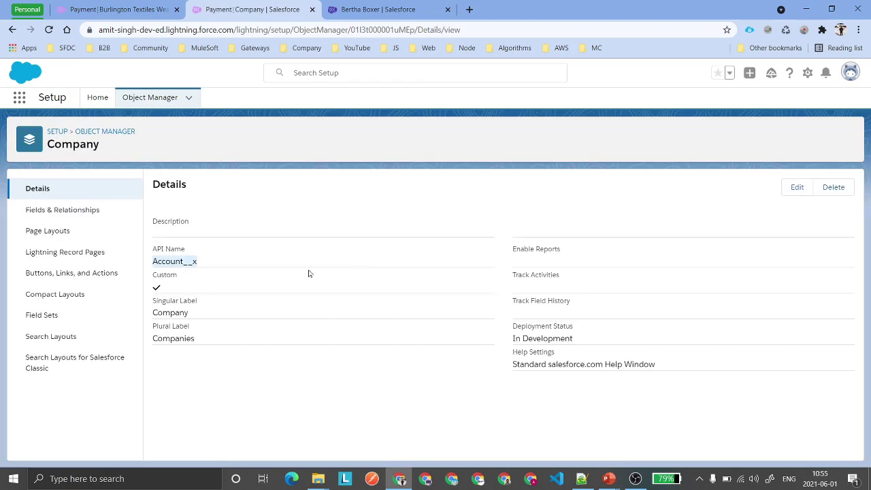
left_click(68, 211)
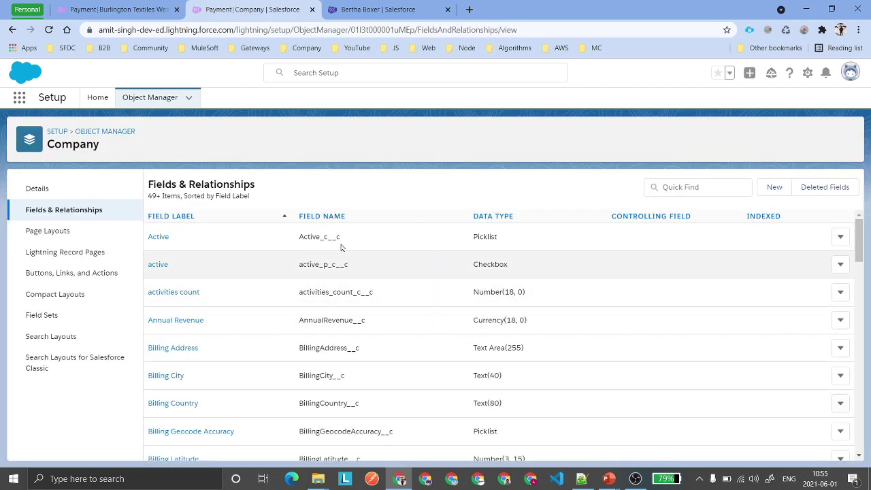
left_click_drag(299, 240, 347, 242)
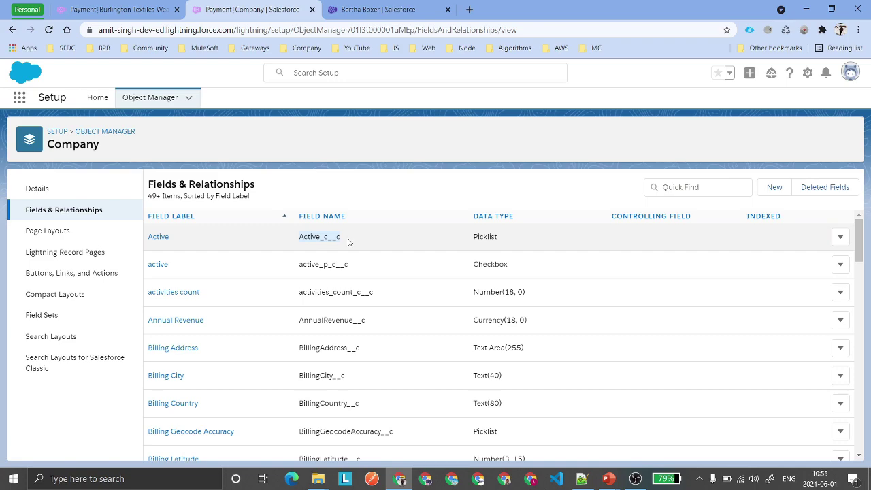
scroll(348, 241, "down", 1)
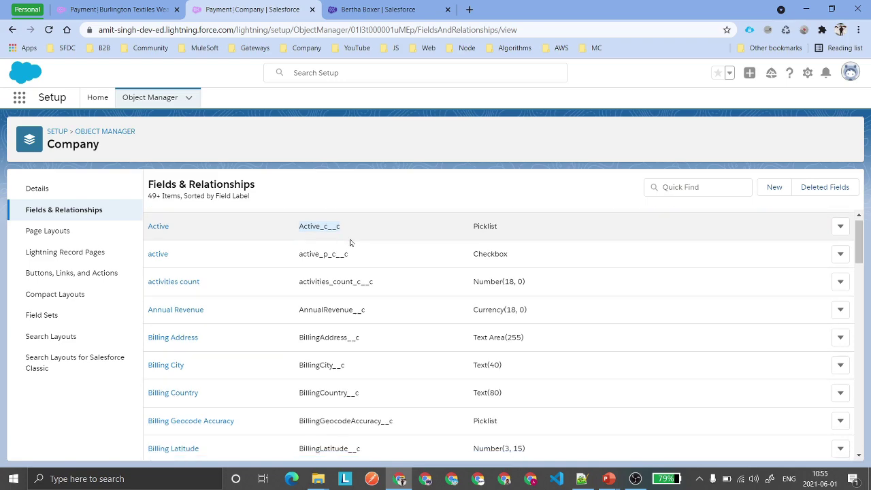
Step: Filter Company fields by 'Nam' then 'I' to locate Name__c and the ExternalId field
left_click(698, 187)
type("Nam")
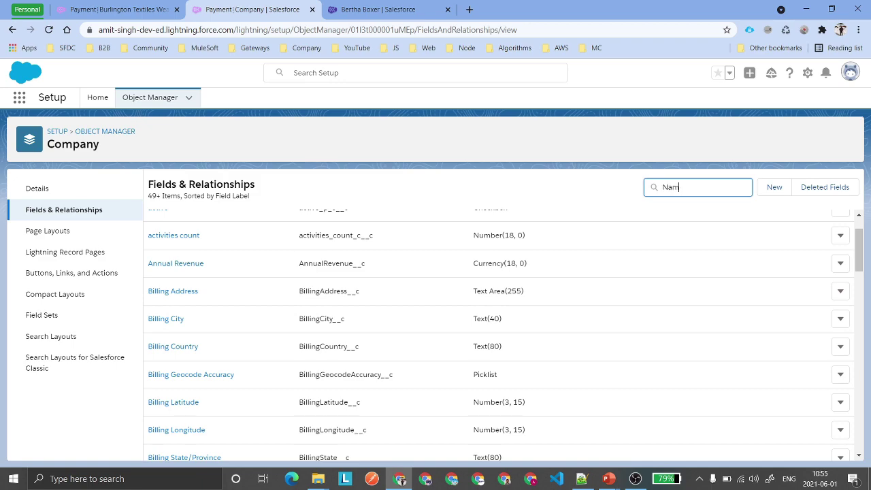
double_click(319, 236)
double_click(670, 187)
type("Exten")
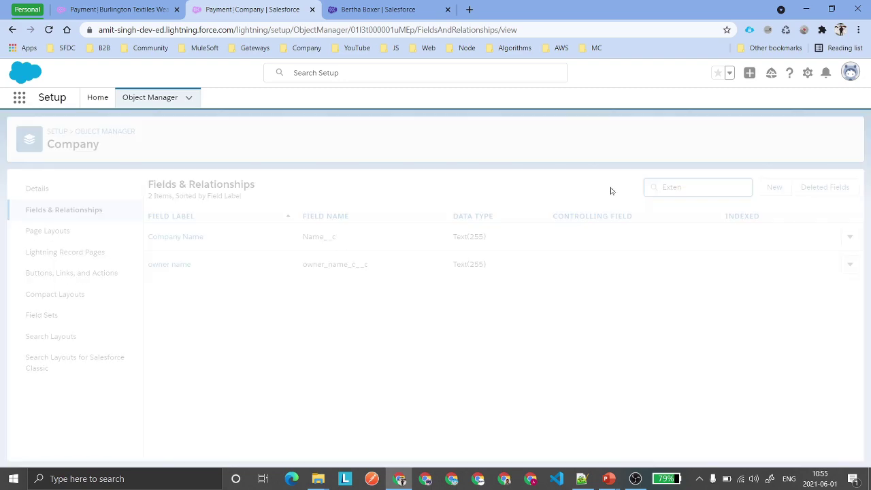
key("BackSpace")
key("BackSpace")
key("BackSpace")
key("BackSpace")
key("BackSpace")
type("Id")
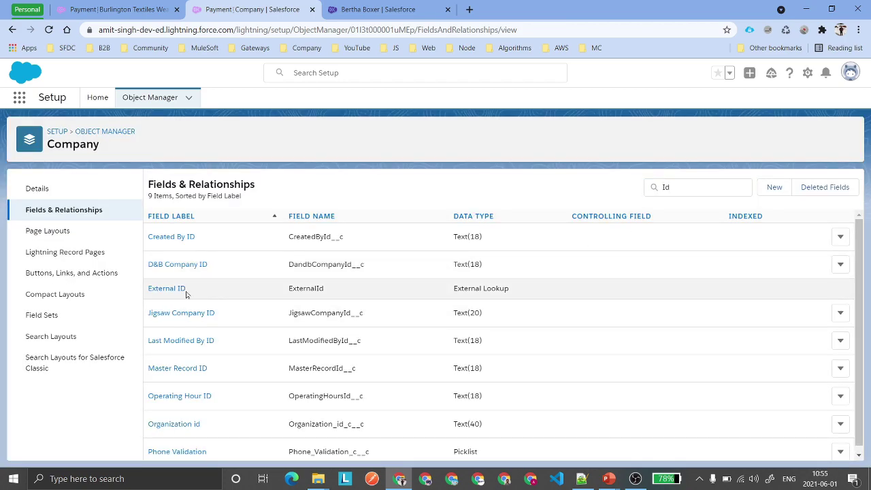
left_click_drag(179, 288, 286, 294)
double_click(303, 288)
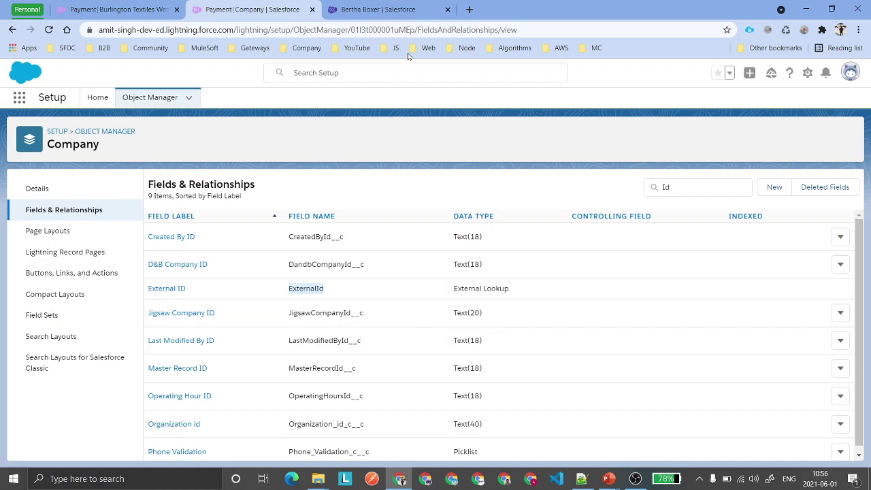
Step: Check the prospect record, then return to the full Object Manager list
left_click(385, 9)
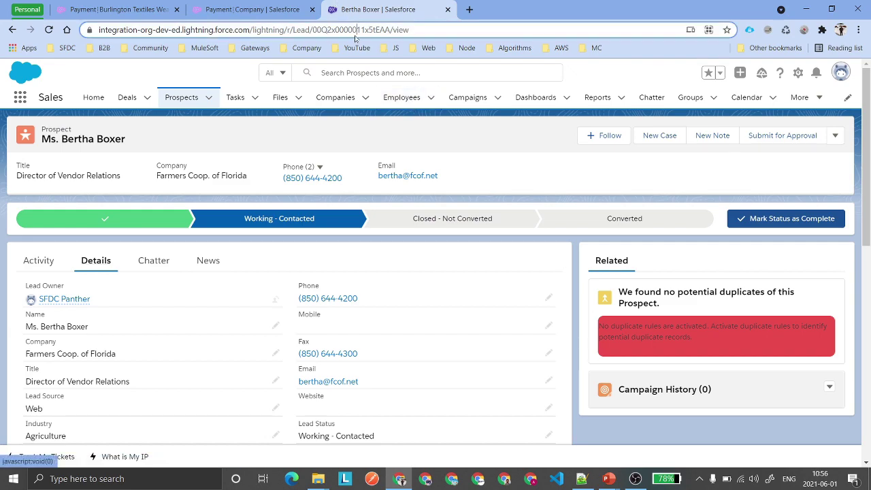
left_click(245, 9)
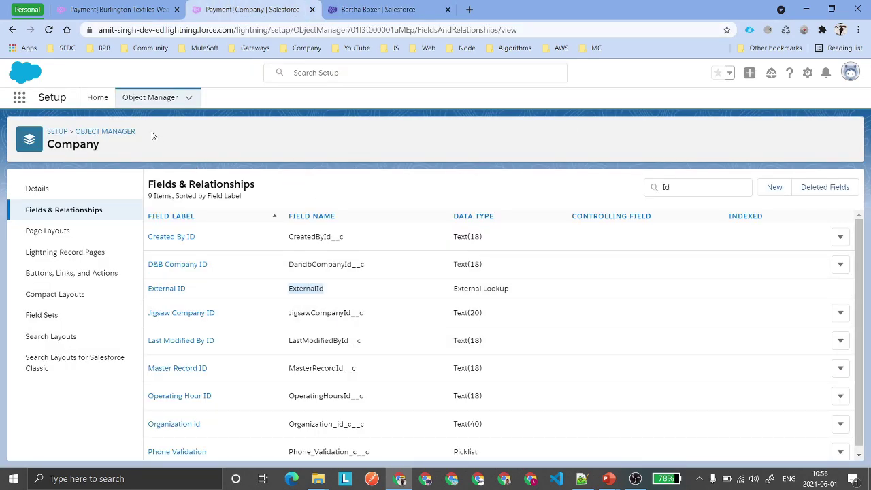
left_click(127, 133)
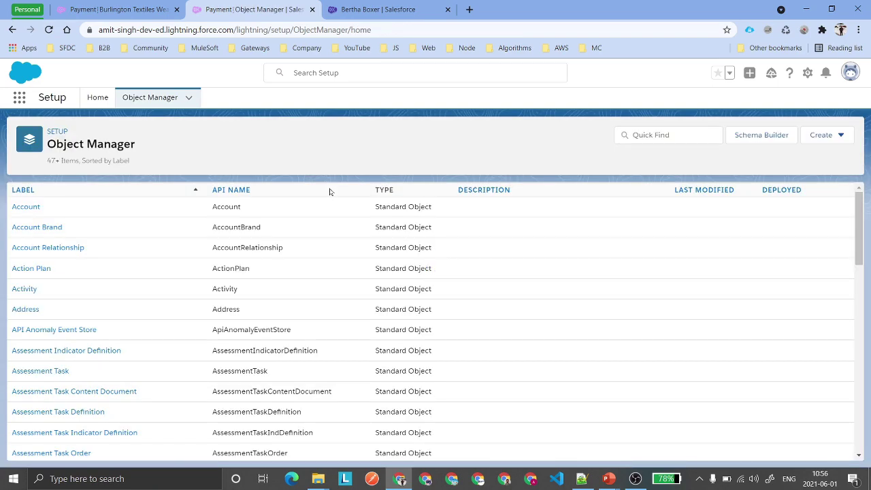
Step: From Setup Home, Quick Find 'tabs' to reach the Tabs page and begin a new custom object tab
left_click(97, 98)
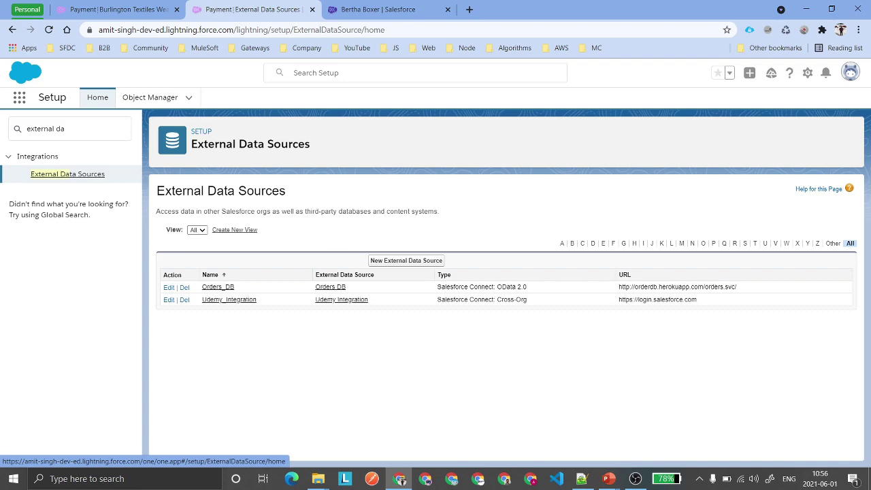
left_click(70, 128)
type("tabs")
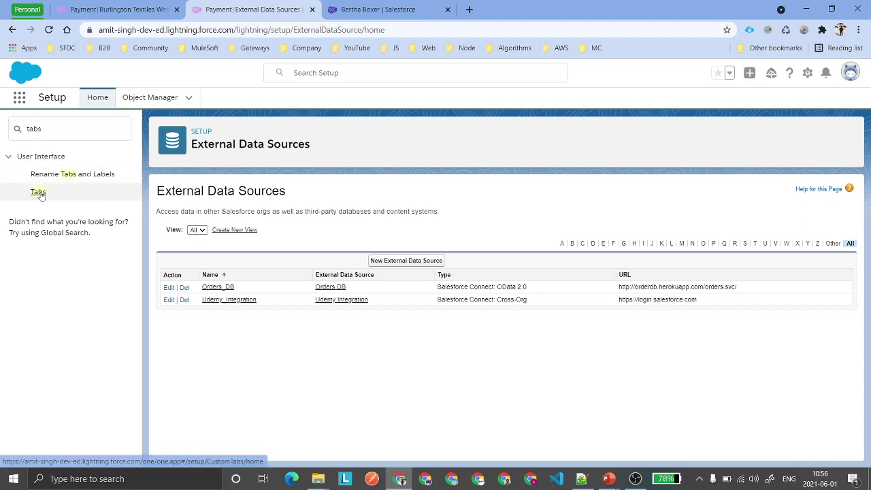
left_click(38, 192)
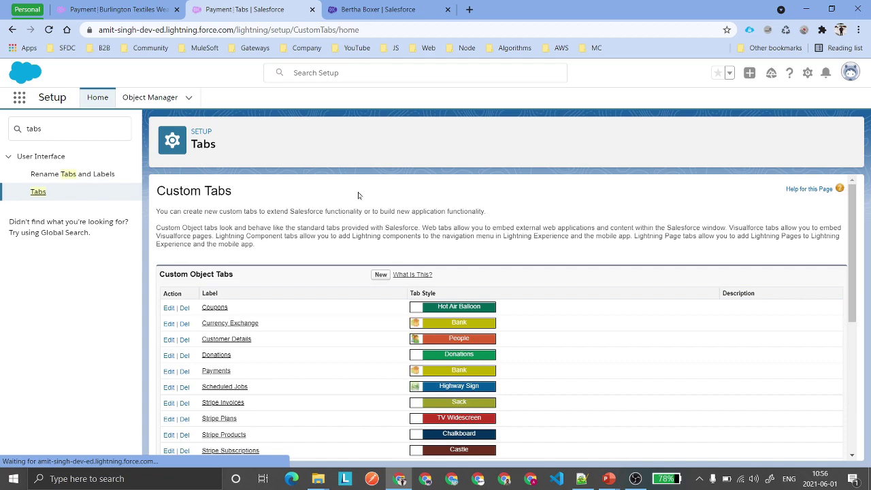
scroll(364, 320, "down", 4)
scroll(367, 322, "up", 3)
left_click(380, 235)
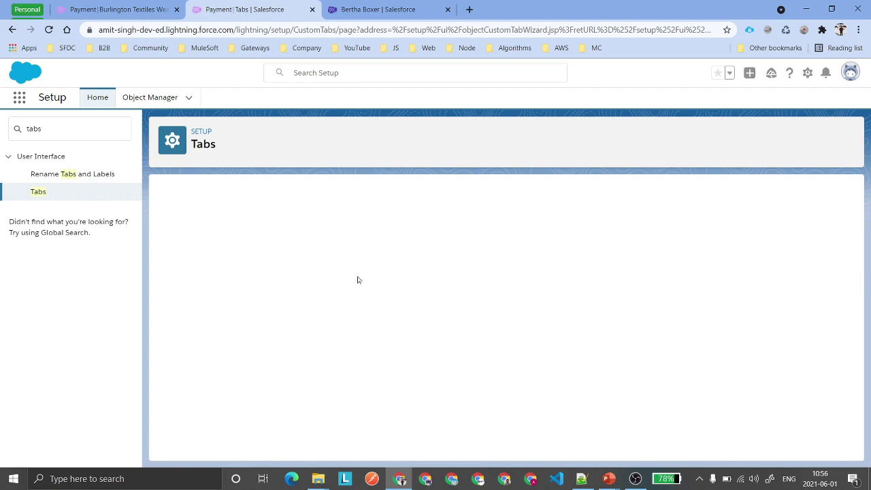
Step: Create a custom tab for the Company object with the Can style, keeping default profile and app settings
left_click(339, 282)
key("Down")
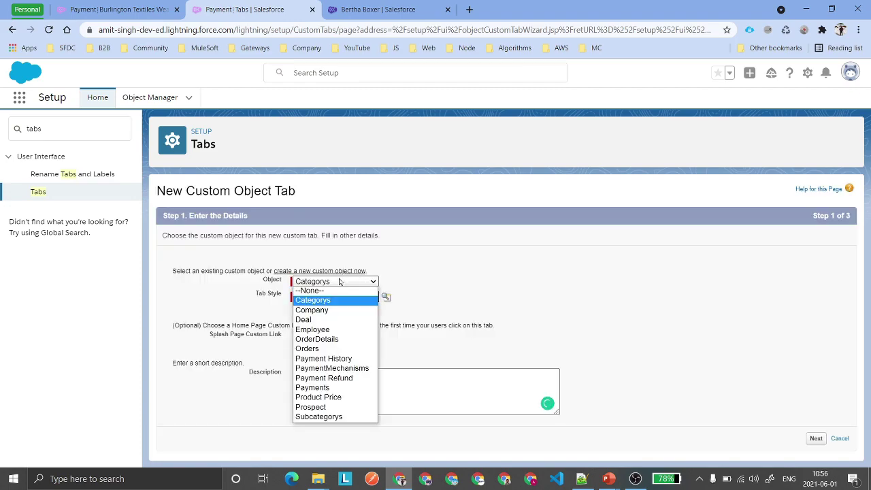
left_click(318, 309)
left_click(386, 296)
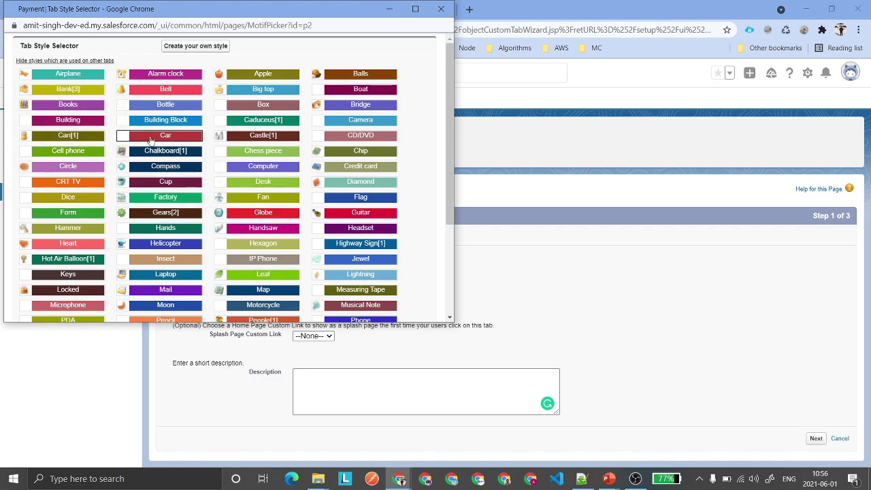
left_click(67, 134)
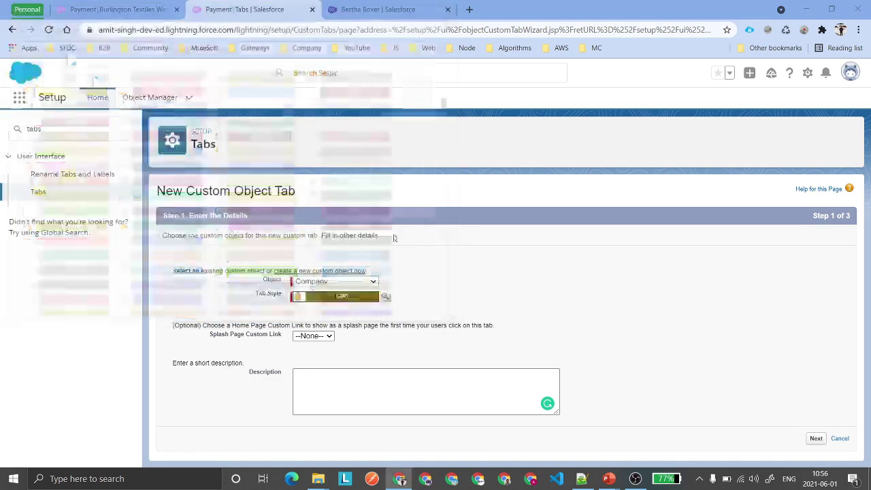
left_click(815, 438)
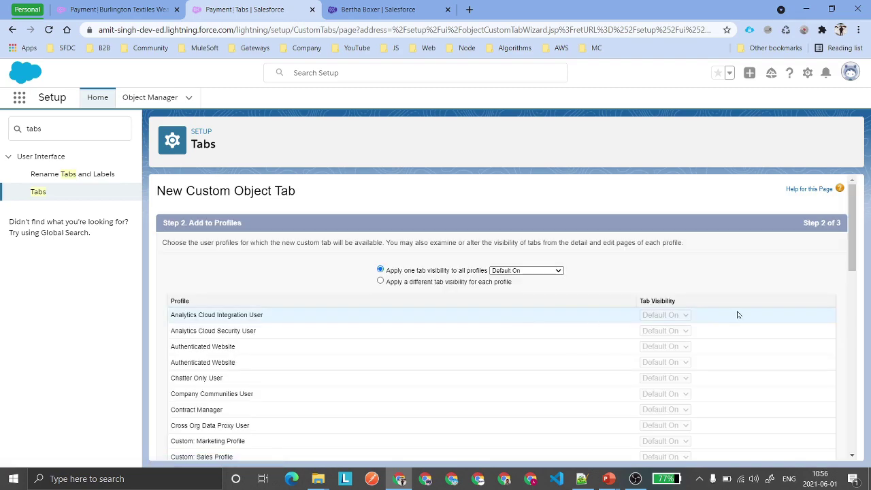
scroll(739, 313, "down", 7)
left_click(807, 448)
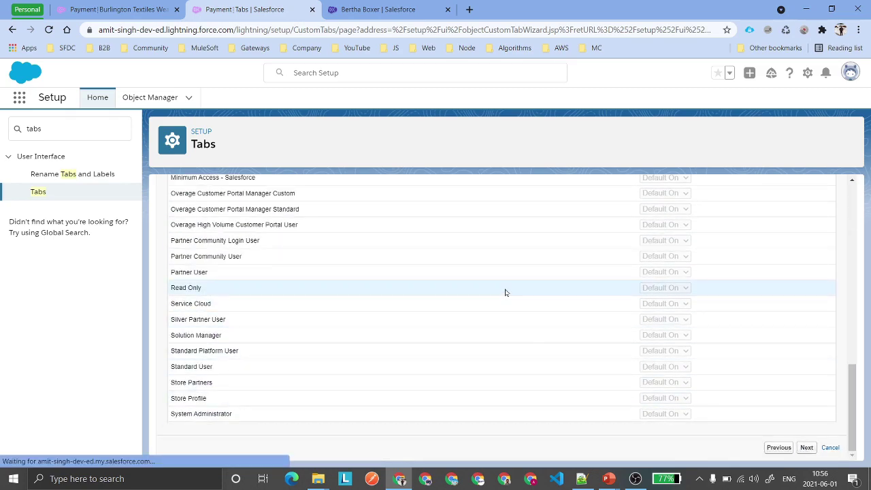
scroll(490, 286, "down", 3)
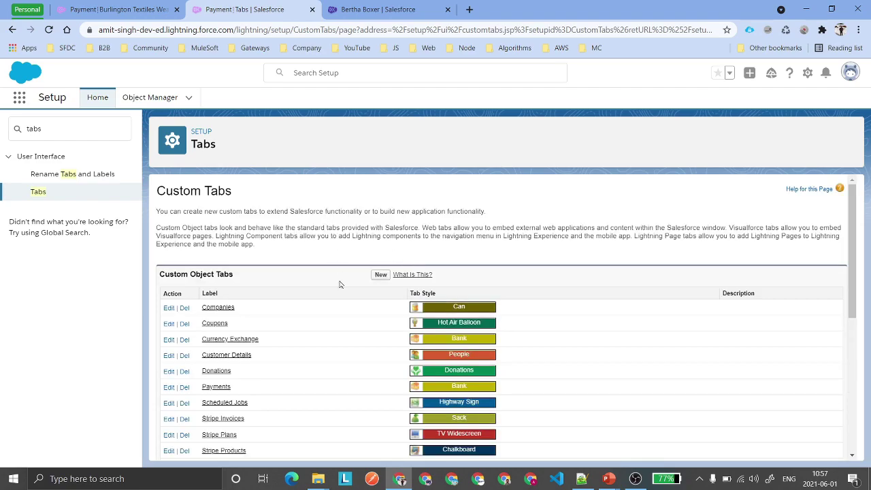
key("ctrl+shift+Tab")
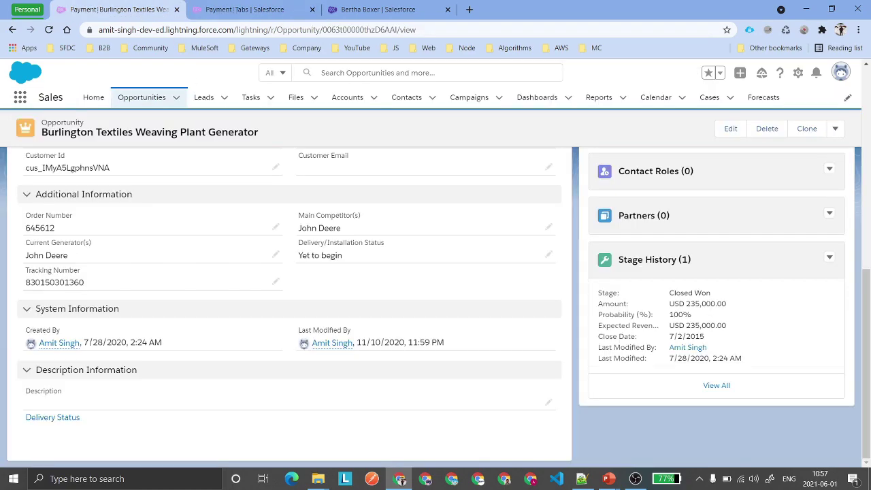
Step: Open the Companies list through the app launcher search 'comp' and reload the page
left_click(20, 99)
type("comp")
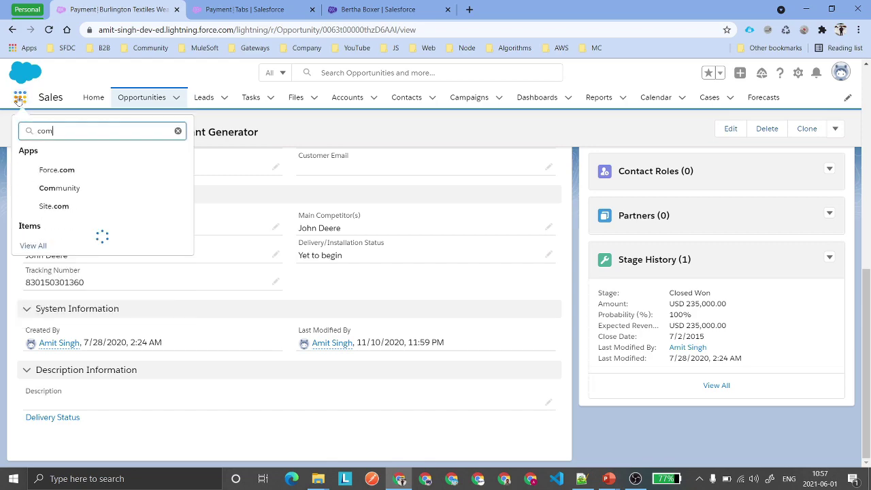
left_click(62, 201)
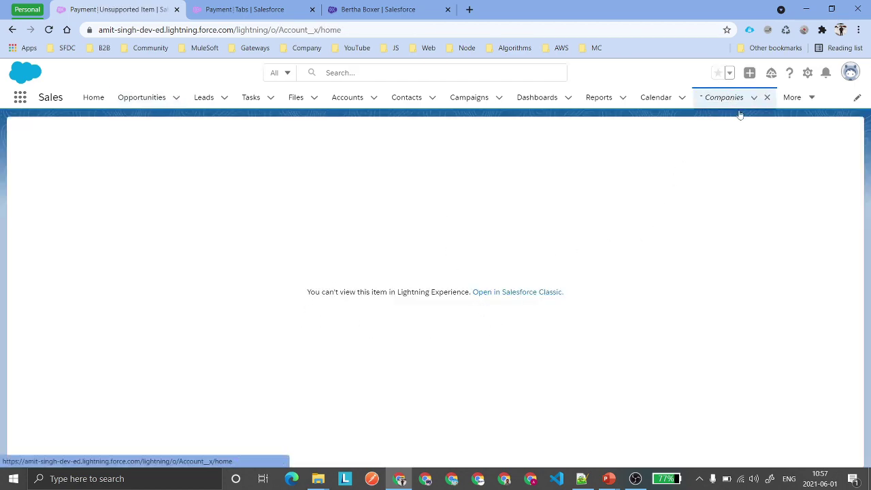
left_click(163, 30)
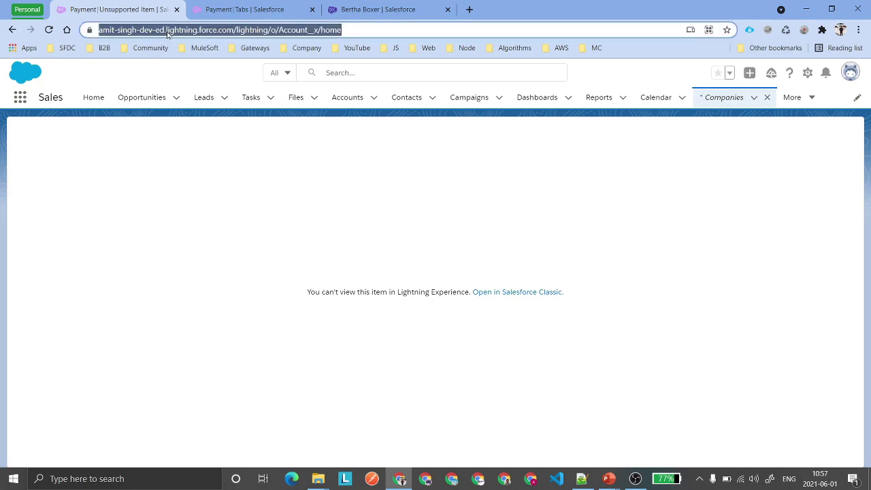
key("Return")
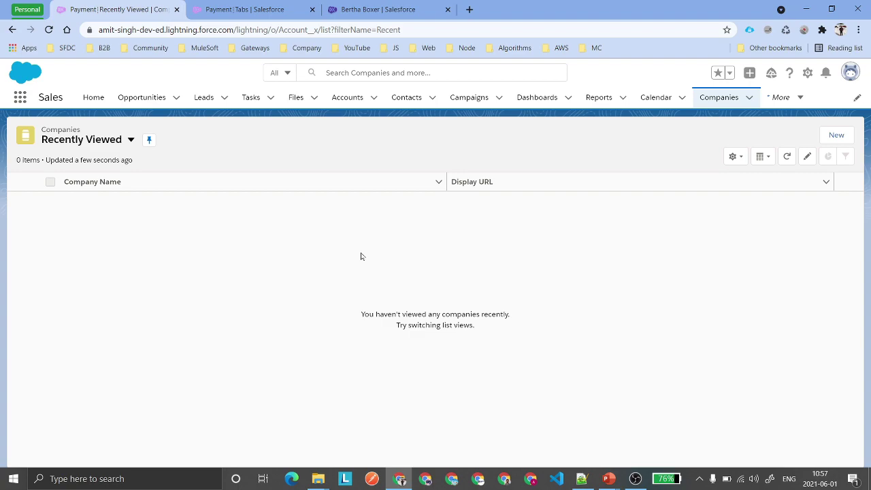
Step: Switch to the All list view, pin it as default, and scroll through the 57 companies
left_click(126, 140)
left_click(103, 178)
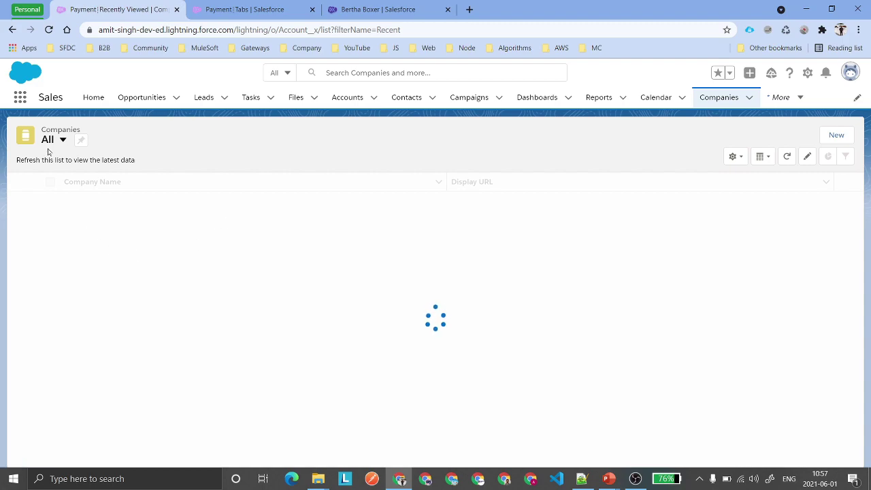
left_click(81, 141)
scroll(195, 239, "down", 8)
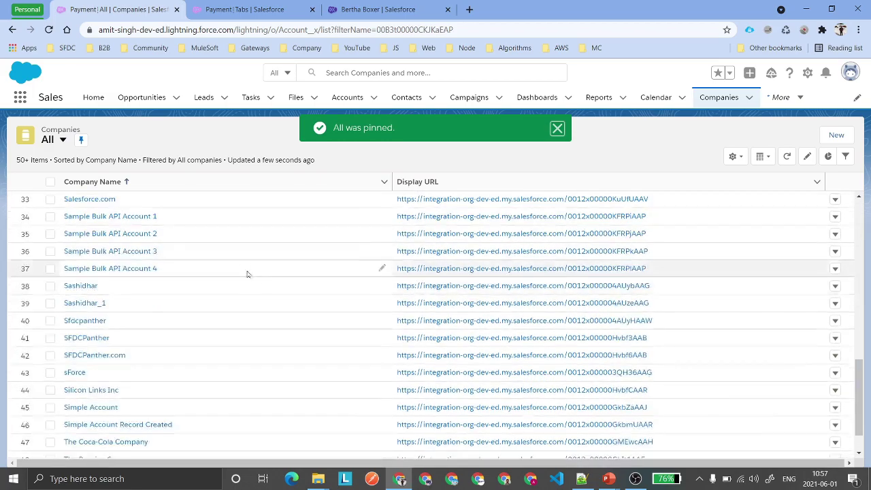
scroll(248, 275, "down", 2)
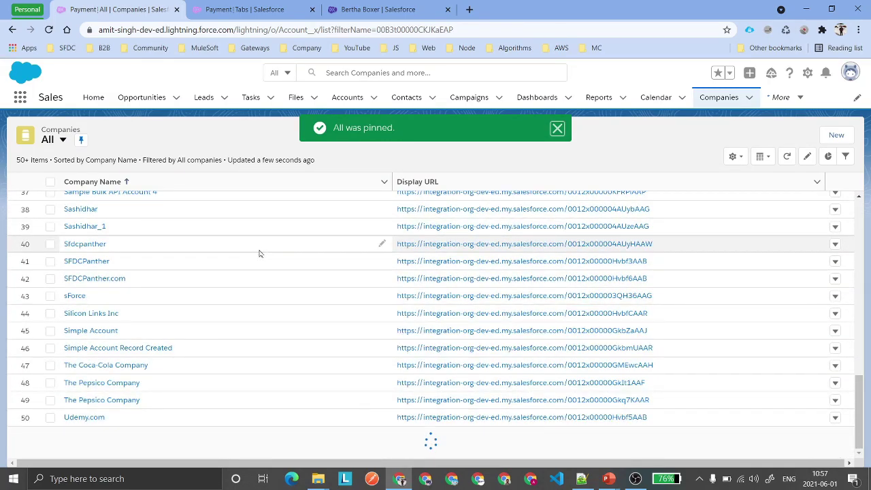
scroll(259, 254, "down", 2)
scroll(262, 258, "up", 10)
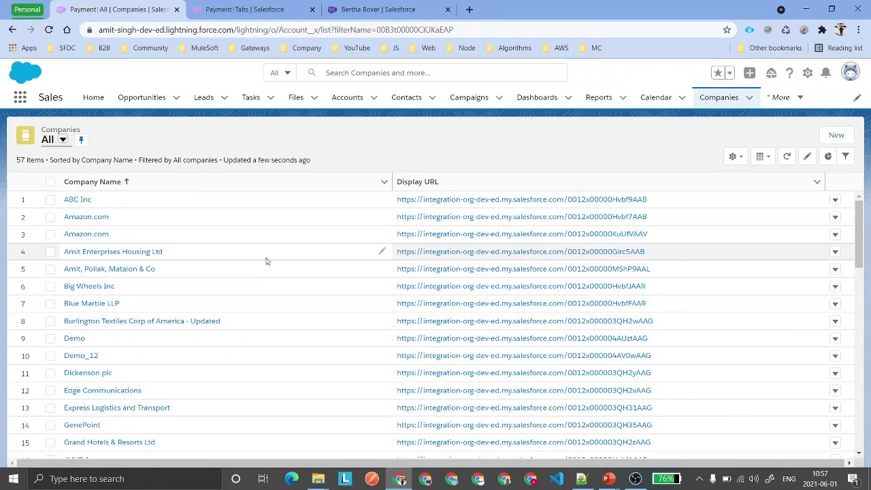
left_click(367, 9)
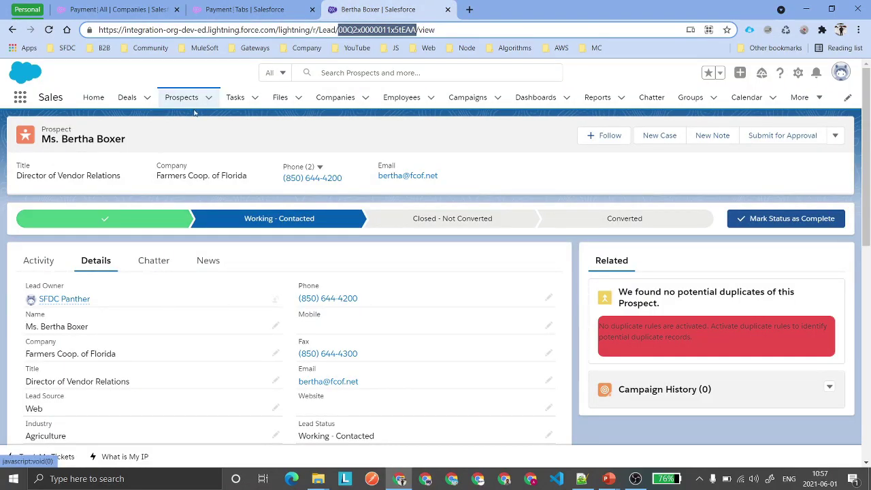
Step: In the source org, open the All Companies list view, then return to the external Companies list
left_click(340, 99)
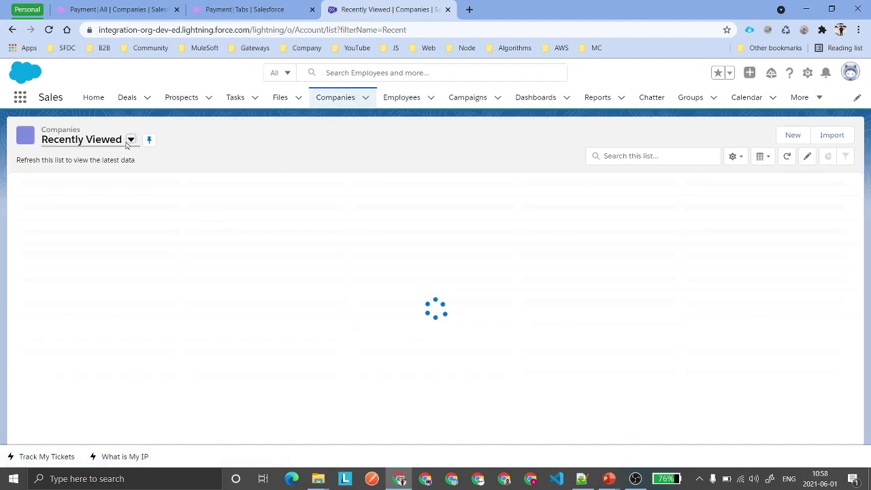
left_click(129, 141)
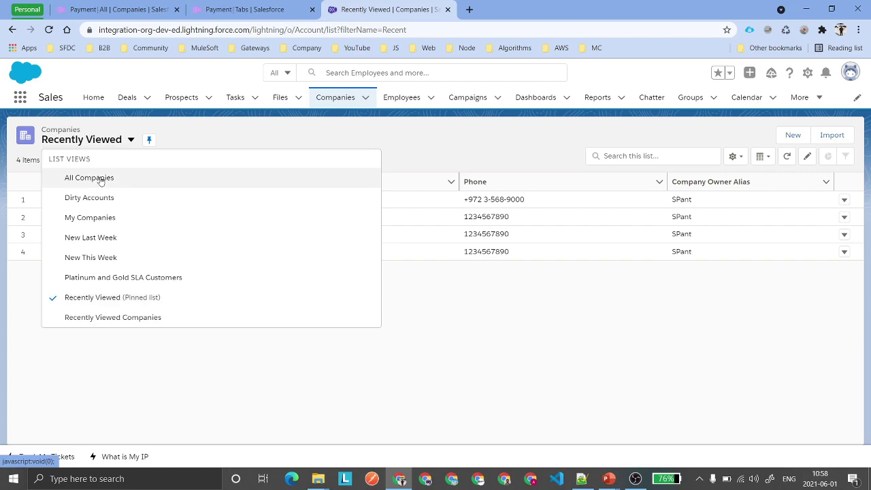
left_click(89, 177)
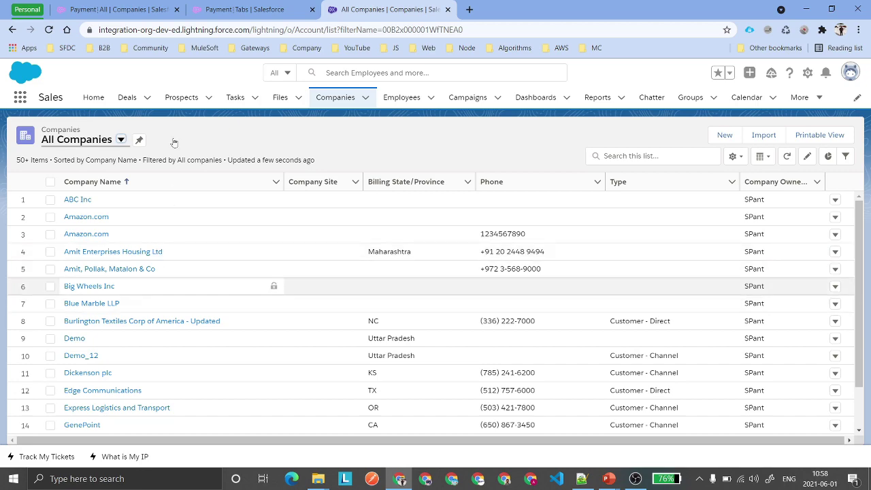
left_click(115, 9)
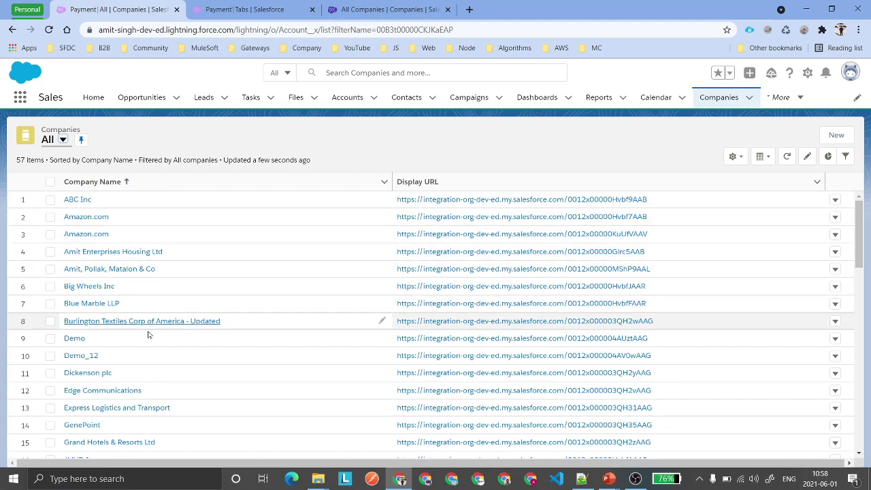
Step: Open the Amit Enterprises Housing Ltd record and inspect its Company Owner ID
scroll(145, 372, "down", 4)
scroll(145, 373, "up", 4)
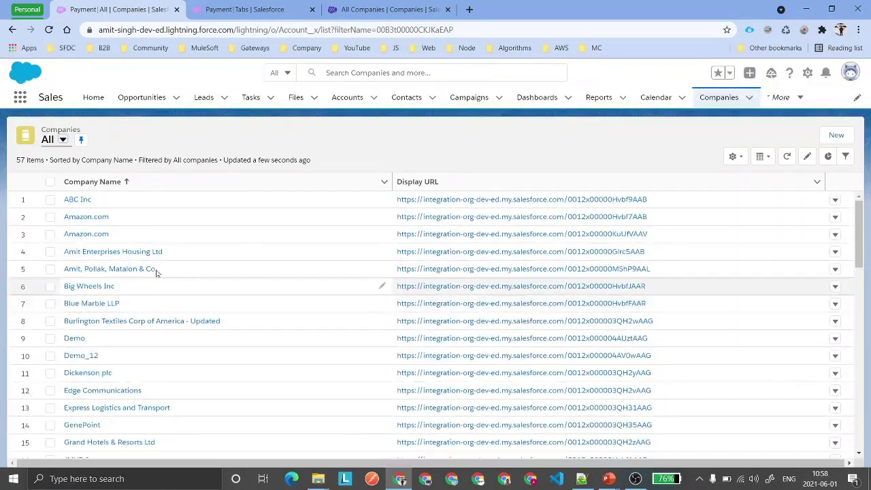
left_click(300, 216)
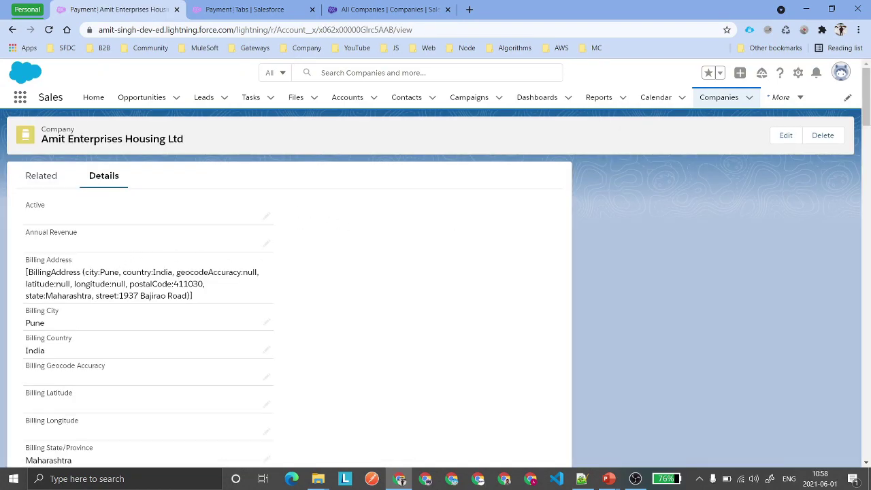
left_click_drag(200, 300, 20, 275)
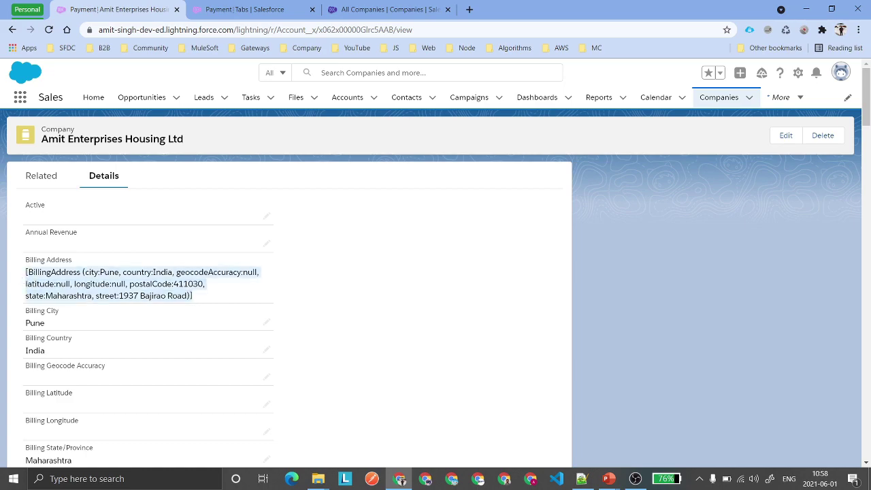
scroll(136, 276, "down", 3)
scroll(134, 275, "down", 2)
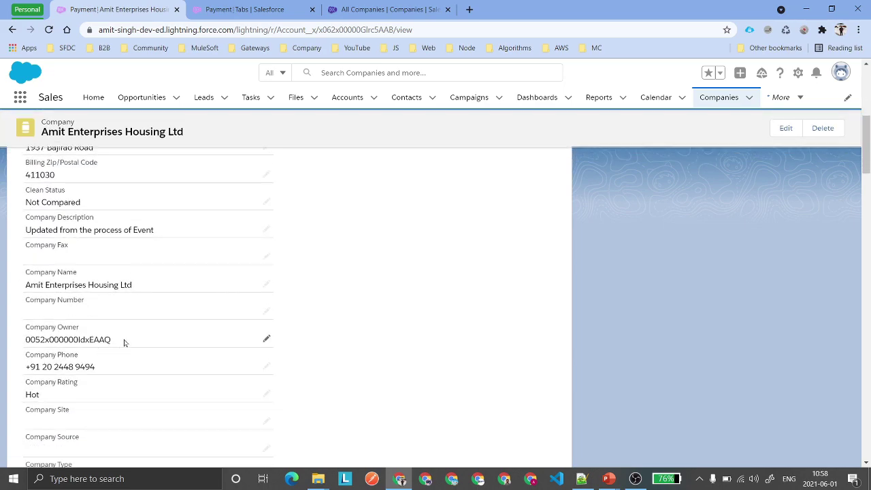
mouse_move(121, 340)
left_mouse_down()
mouse_move(26, 341)
mouse_move(111, 340)
left_mouse_up()
left_click(21, 342)
Step: Scroll the Details tab to inspect the Parent Company ID, then return to the top
scroll(113, 342, "down", 2)
scroll(128, 313, "down", 2)
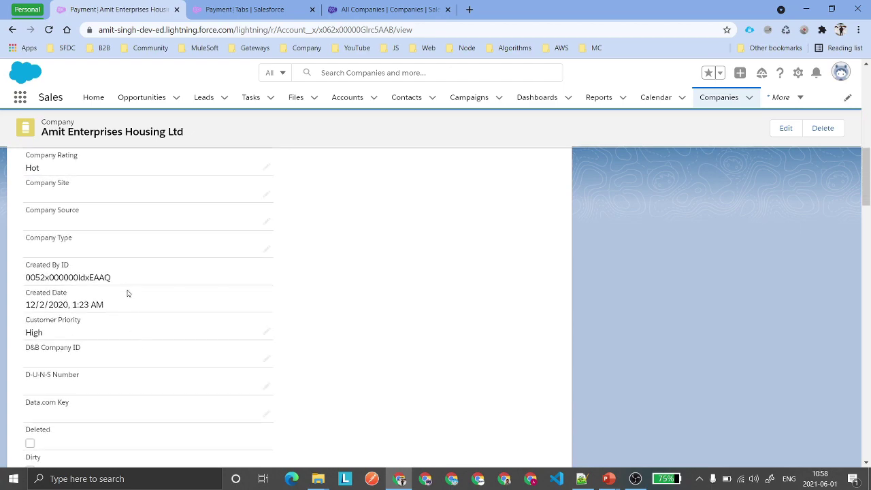
scroll(125, 286, "down", 8)
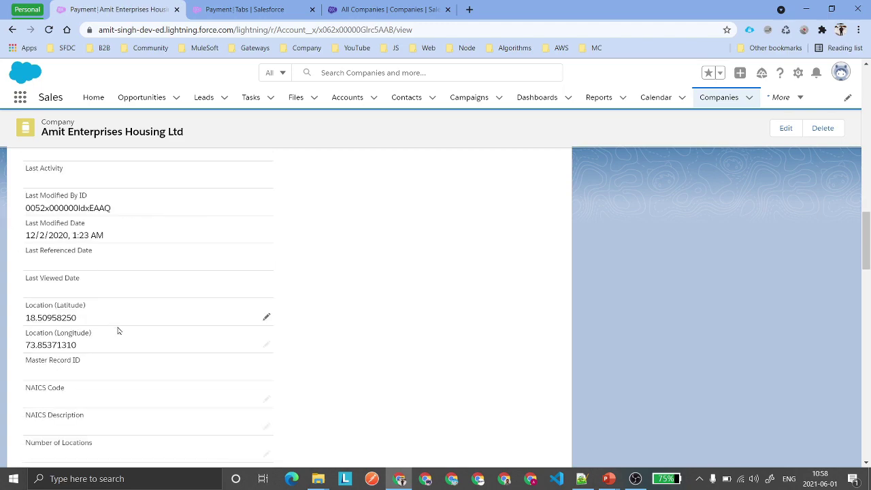
scroll(117, 330, "down", 5)
mouse_move(134, 282)
left_mouse_down()
mouse_move(31, 269)
mouse_move(119, 282)
left_mouse_up()
left_click(13, 279)
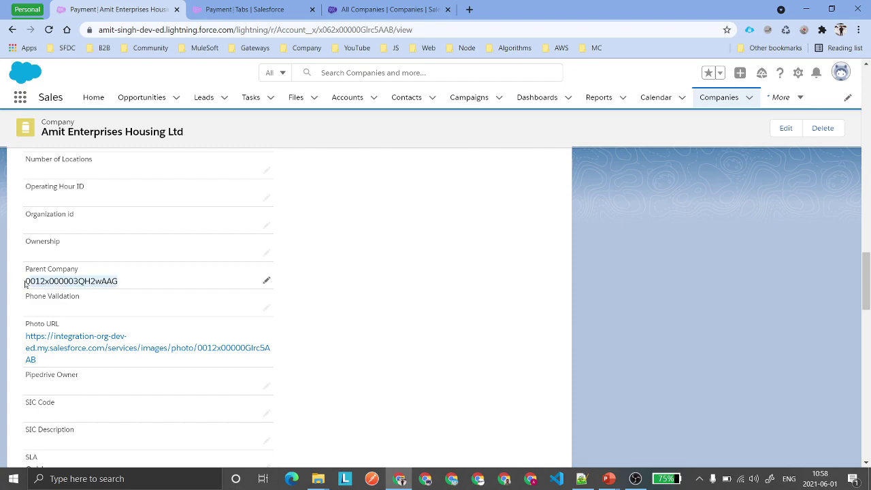
left_click(356, 335)
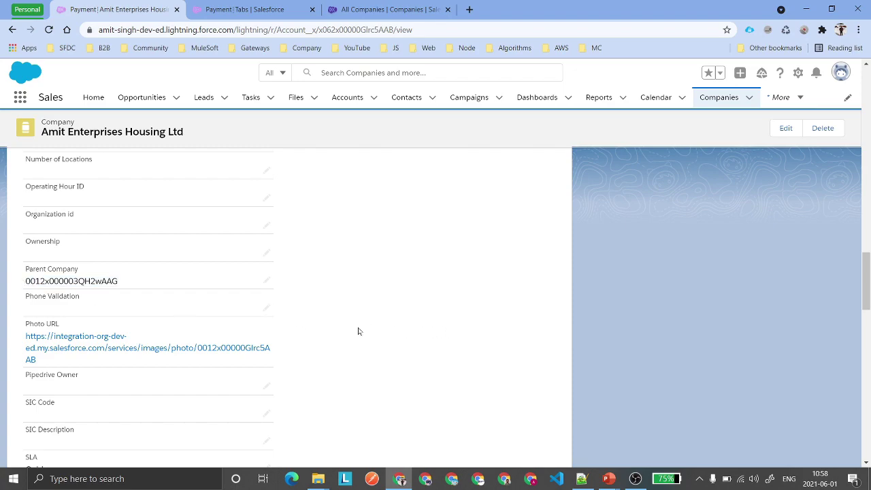
scroll(358, 331, "down", 9)
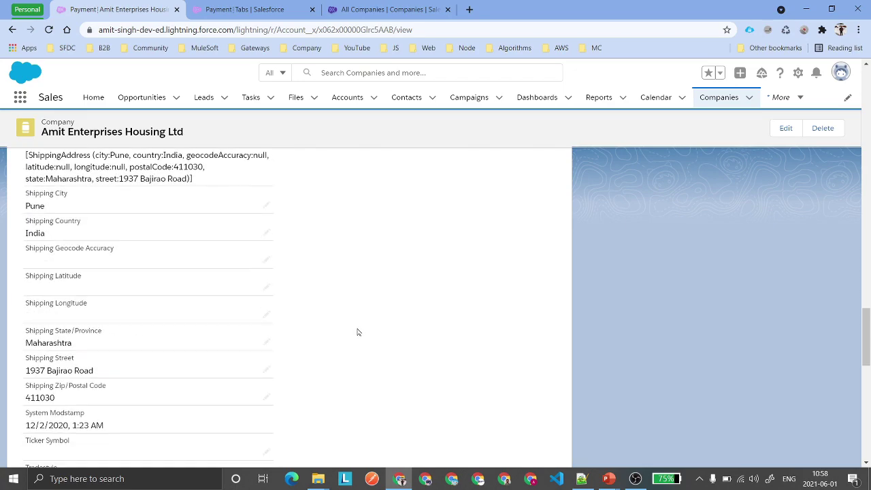
scroll(358, 332, "down", 6)
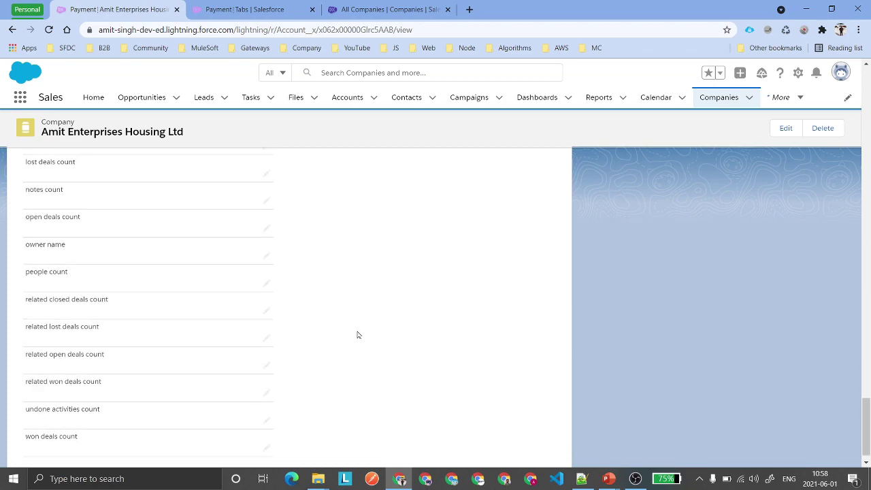
scroll(357, 334, "up", 8)
scroll(357, 334, "up", 15)
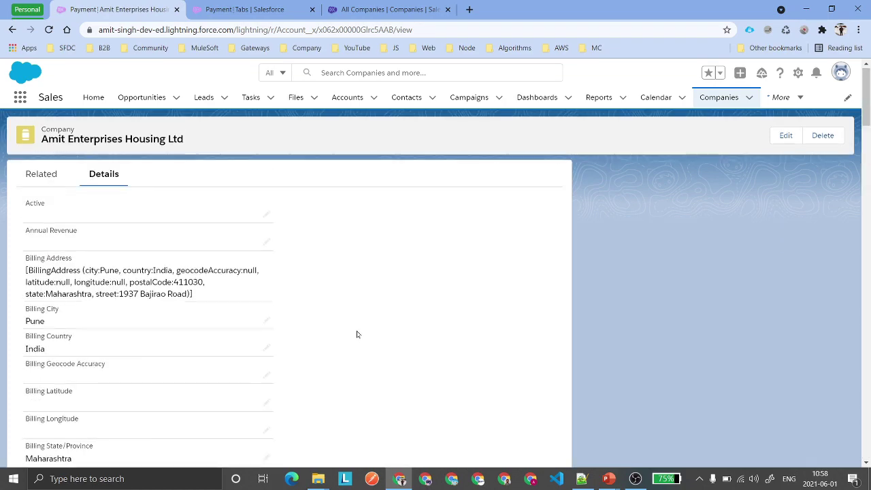
Step: Open the Udemy Integration external data source and validate it to list its tables
left_click(243, 11)
left_click(10, 123)
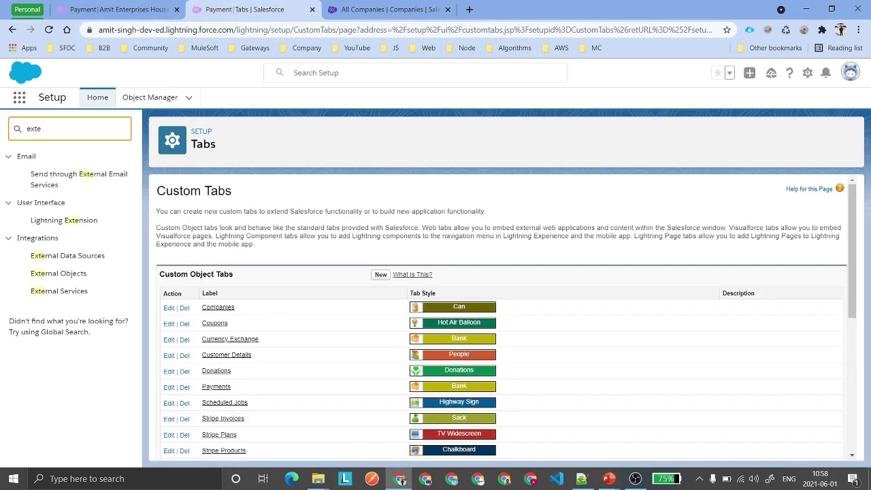
left_click(75, 258)
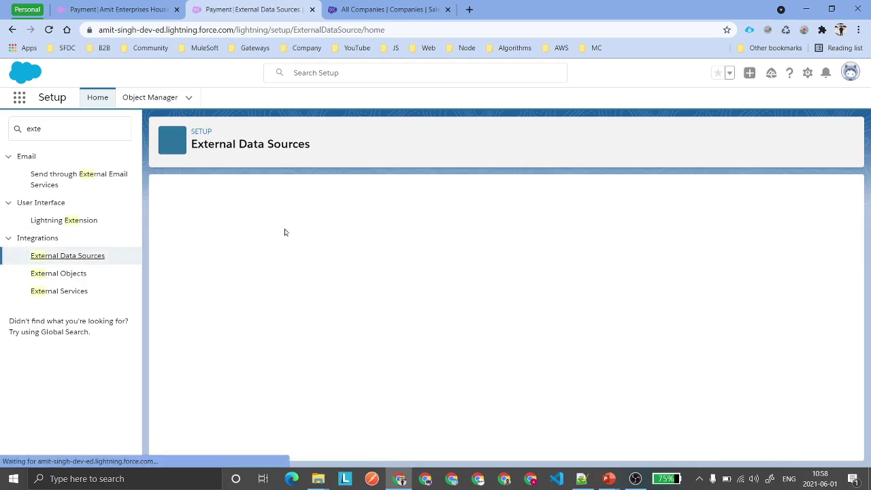
left_click(240, 306)
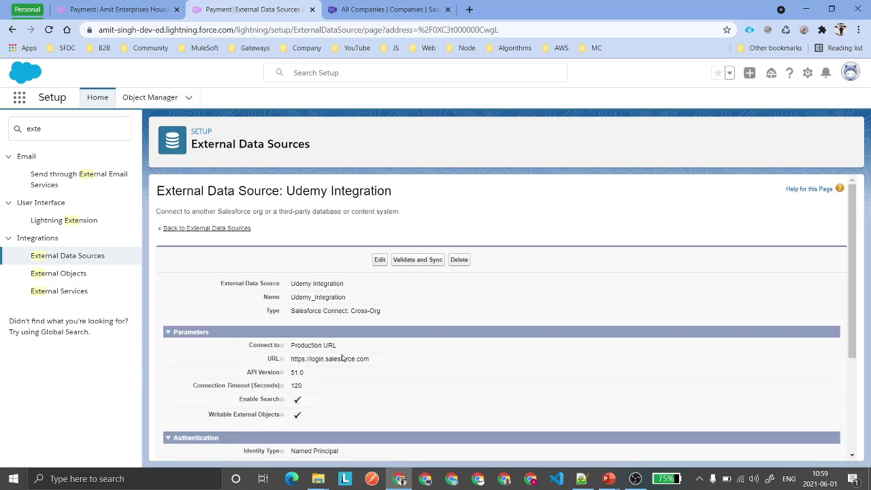
left_click(418, 260)
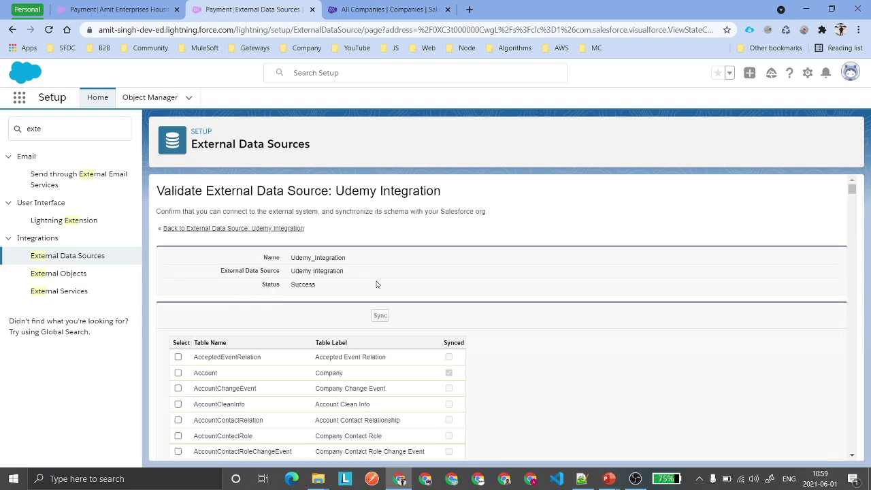
Step: Find and check the User table, then sync it; the sync fails because User already exists
key("ctrl+f")
type("User")
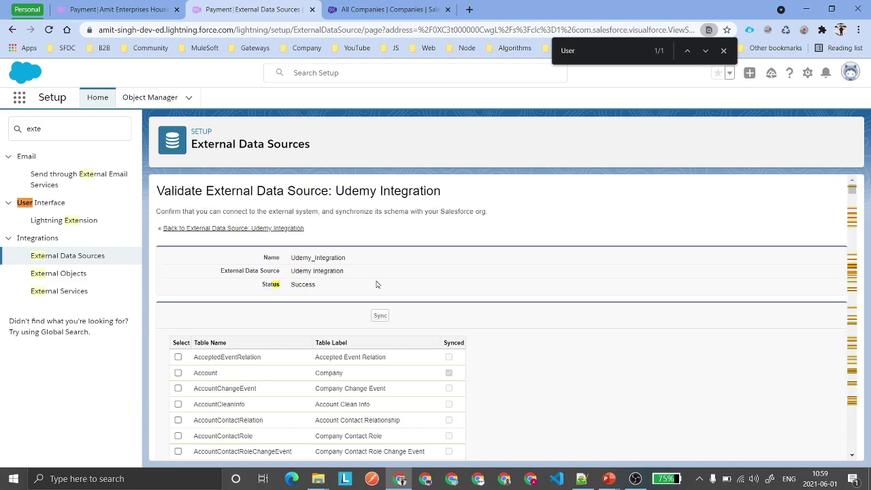
key("Return")
key("Return")
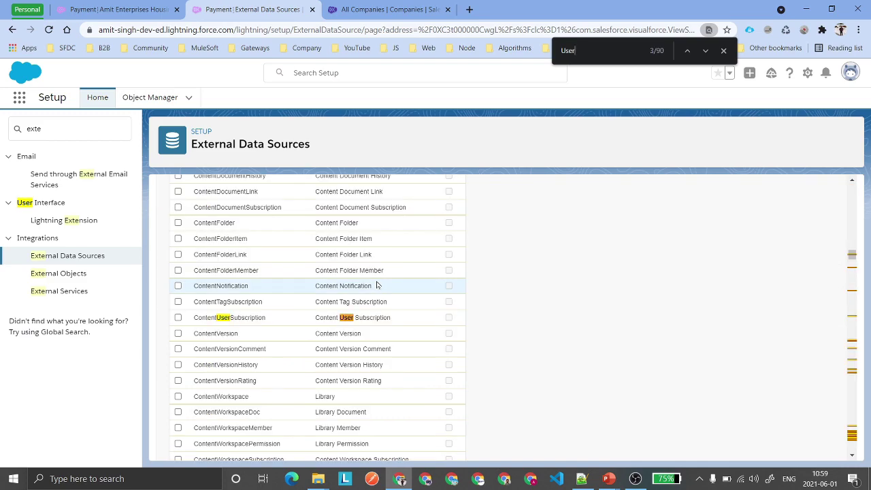
key("Return")
key("Return")
key("Return")
key("Return")
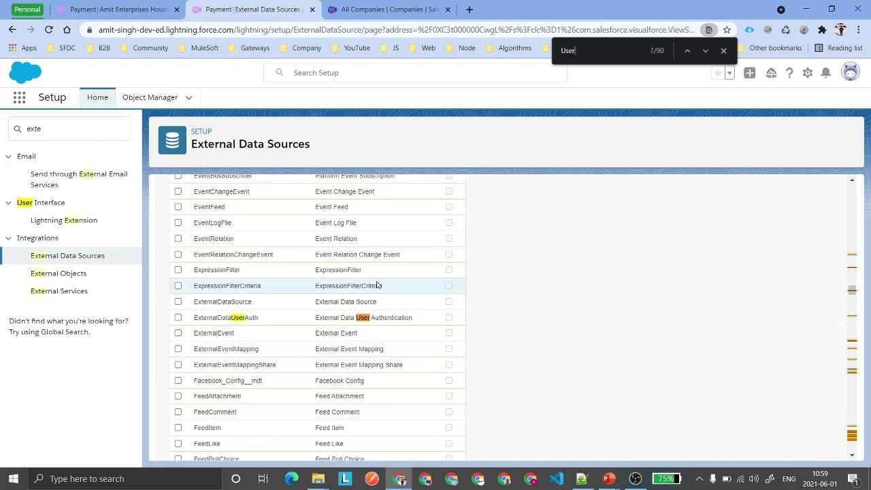
key("Return")
key("Return")
key("Return")
key("Return")
key("Return")
key("Return")
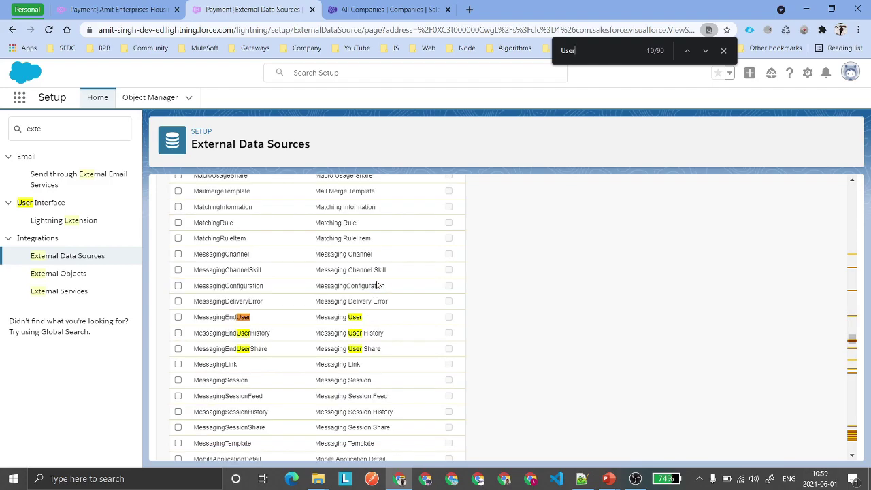
key("Return")
key("Return")
key("Return")
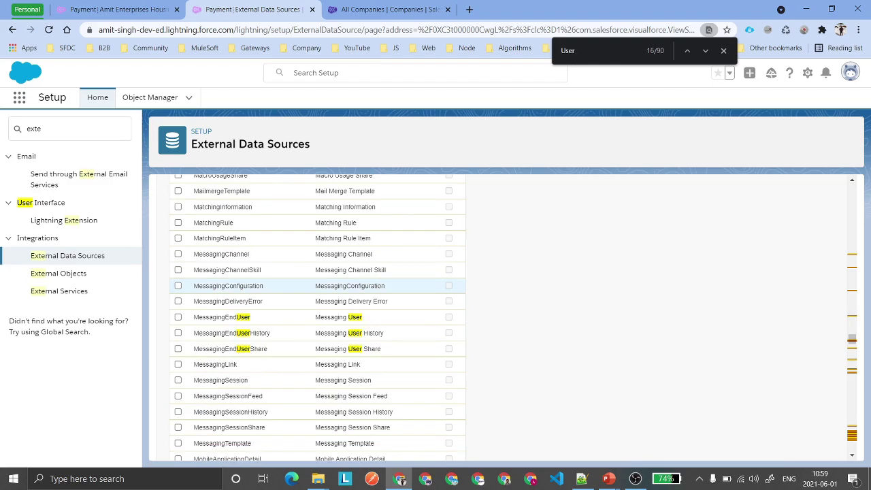
scroll(383, 301, "down", 20)
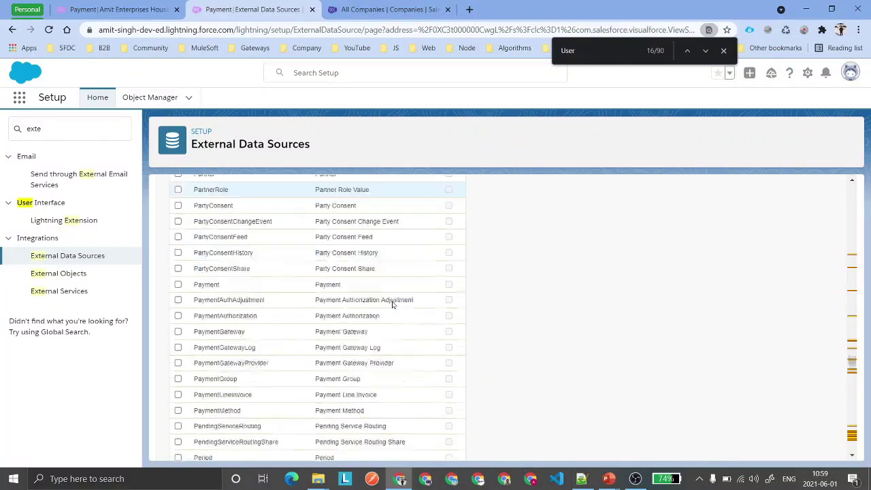
scroll(393, 299, "down", 20)
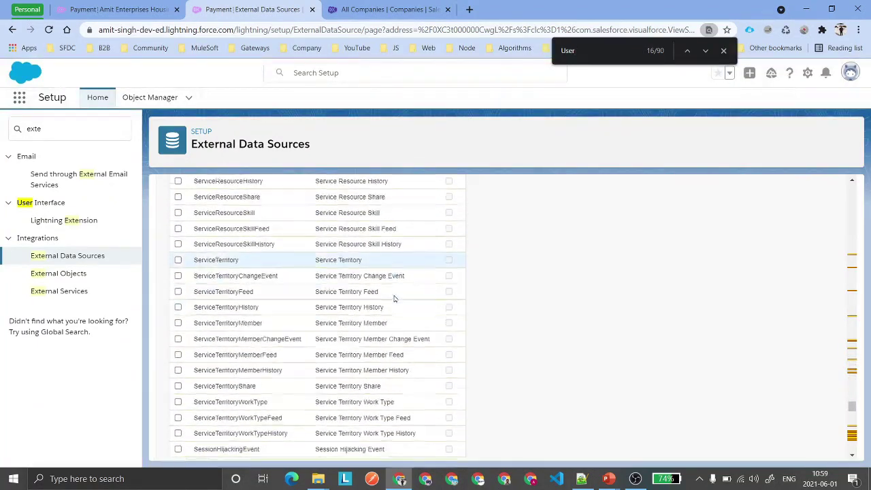
scroll(388, 306, "down", 8)
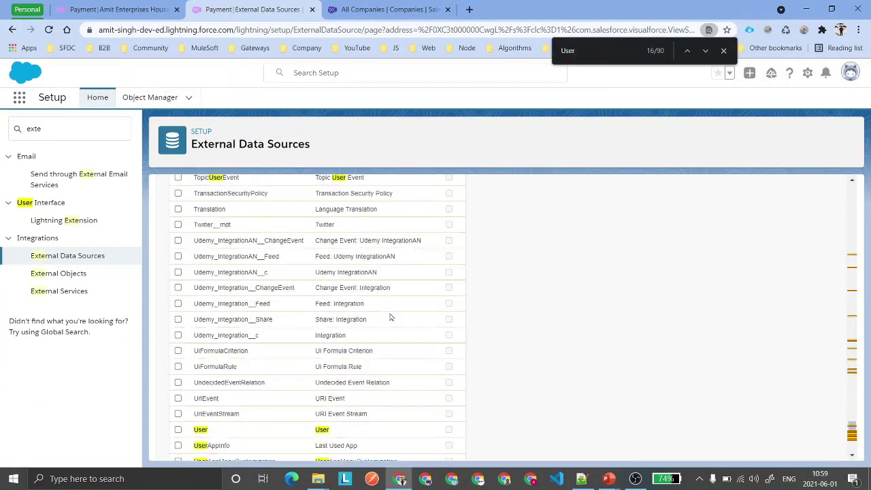
left_click(177, 186)
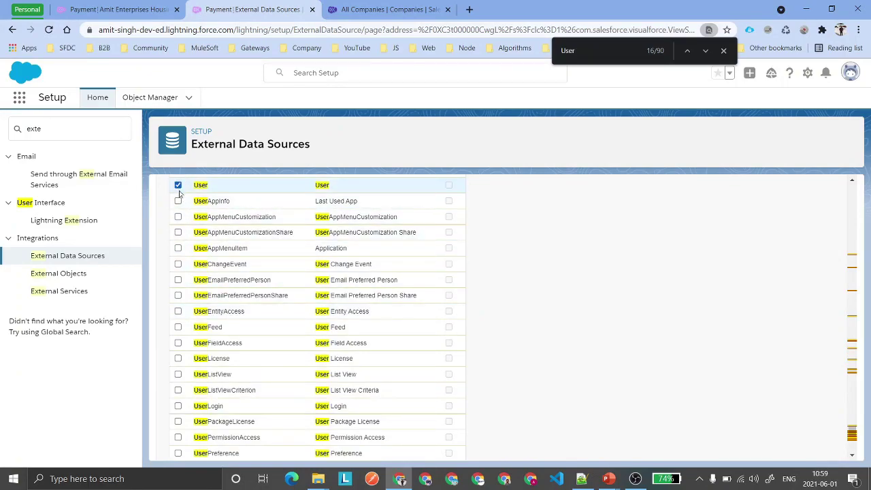
scroll(647, 340, "up", 10)
scroll(823, 258, "up", 15)
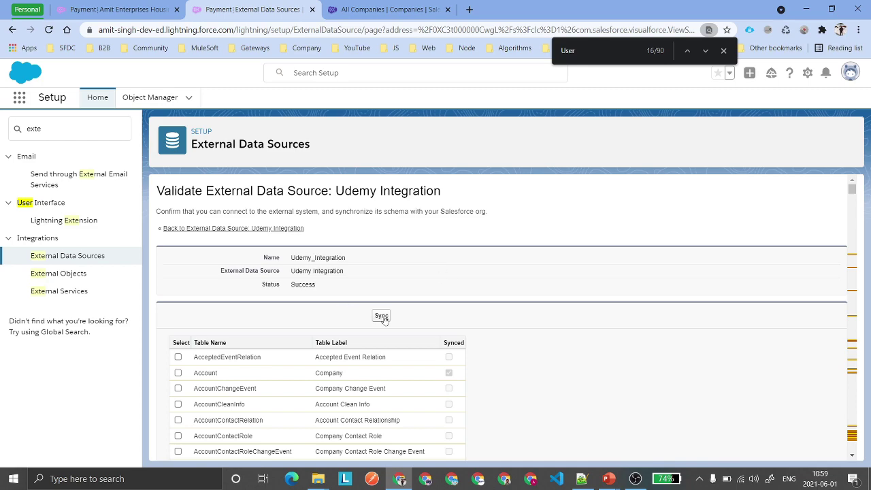
left_click(723, 50)
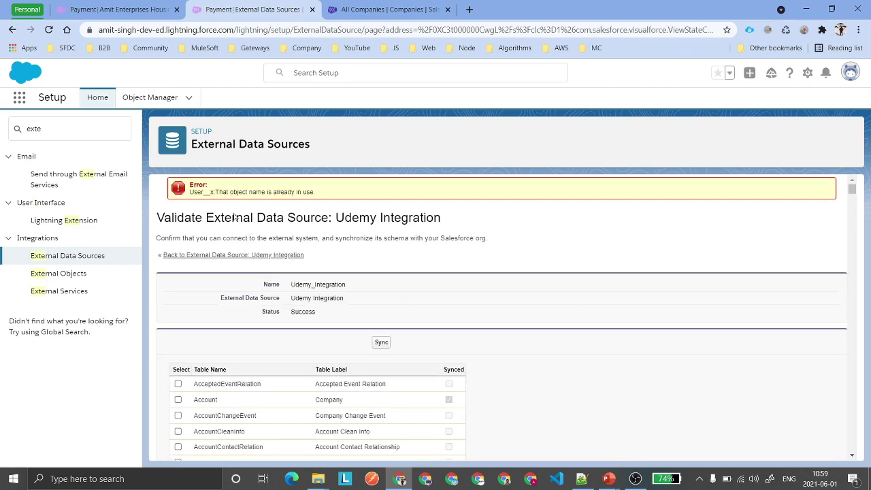
Step: Return to the Udemy Integration source, then select the company record's Company Owner ID value
left_click(239, 255)
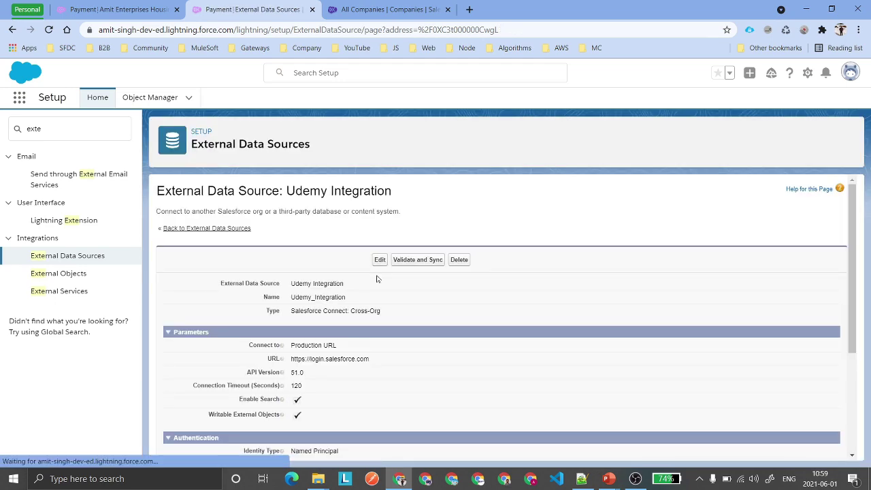
scroll(376, 278, "down", 3)
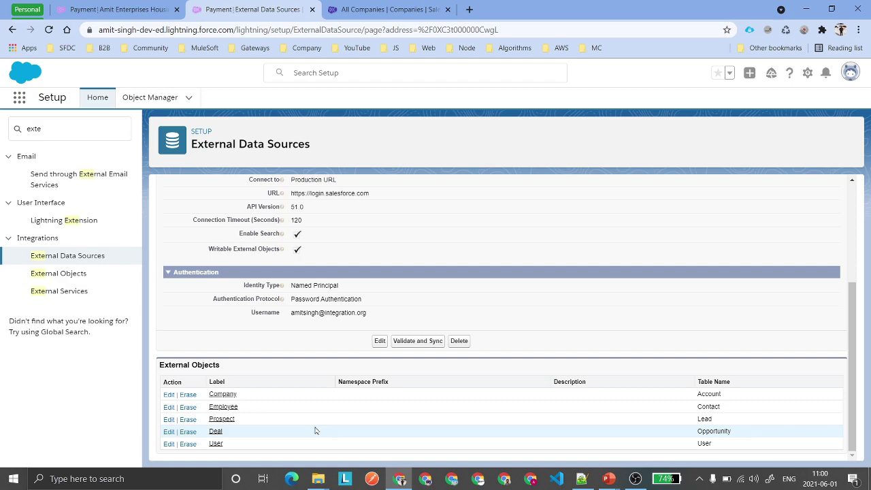
key("ctrl+shift+Tab")
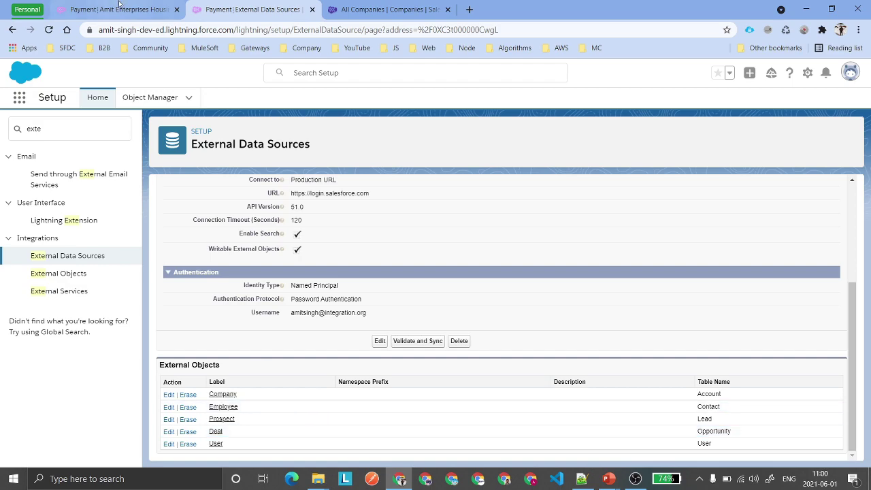
scroll(239, 245, "down", 4)
scroll(240, 245, "down", 2)
left_click_drag(122, 284, 27, 285)
double_click(27, 282)
Step: Reselect the Company Owner ID on Amit Enterprises Housing Ltd, glance at All Companies, then return to Udemy Integration
left_click(391, 305)
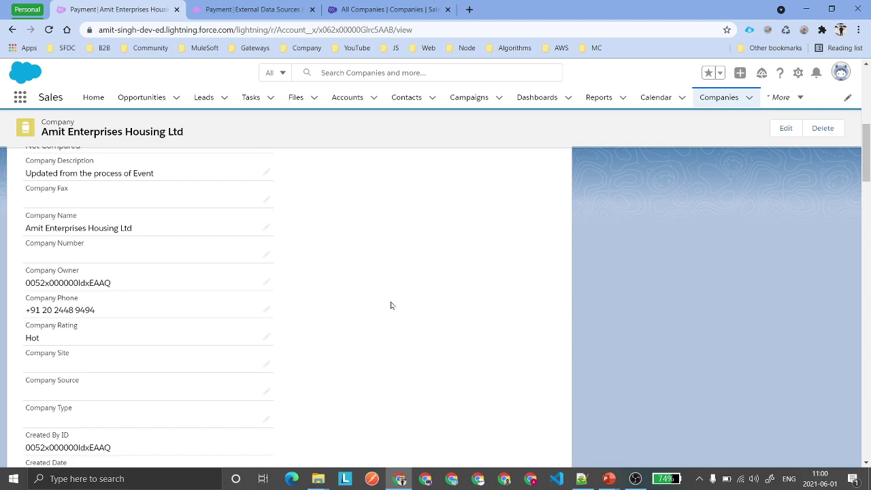
left_click_drag(114, 284, 26, 283)
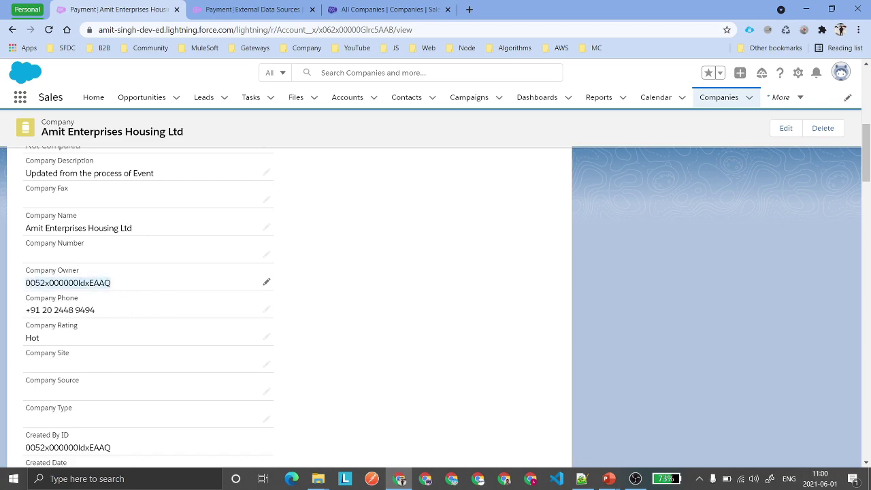
left_click(381, 11)
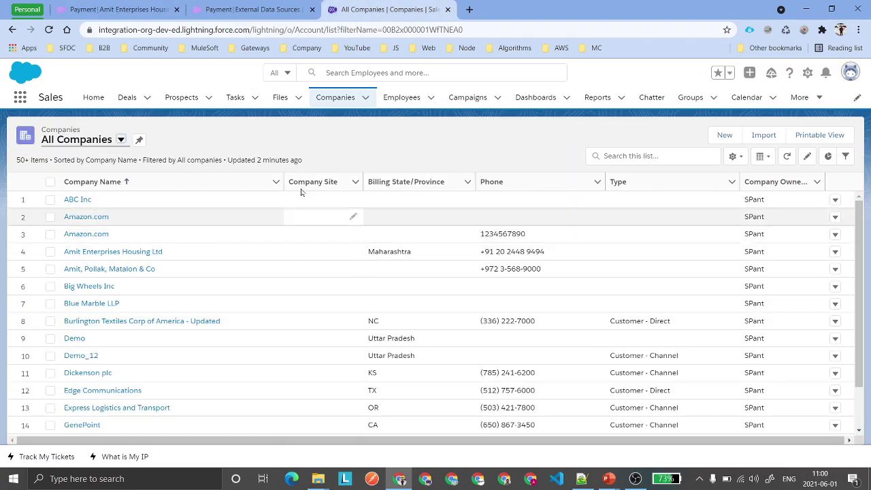
key("ctrl+1")
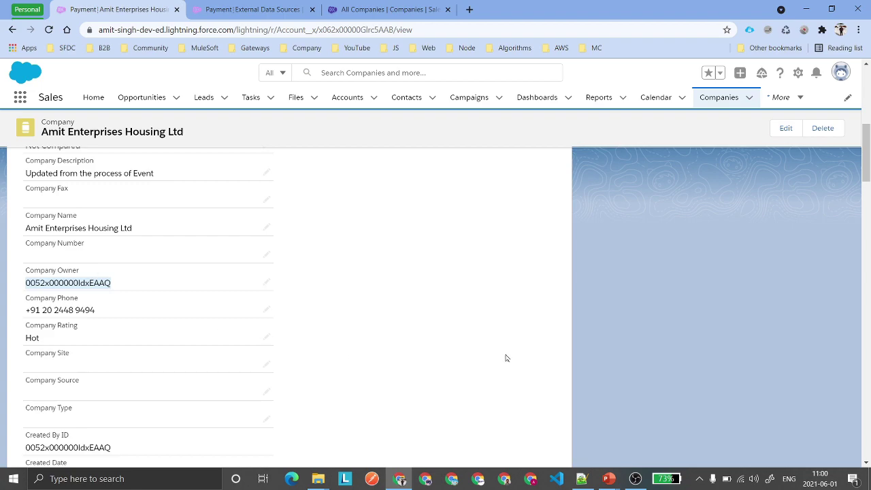
left_click(335, 255)
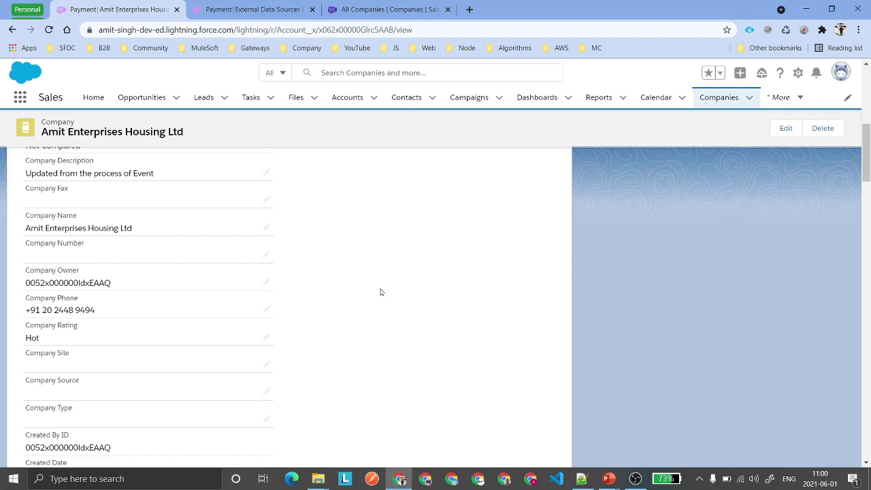
key("ctrl+Tab")
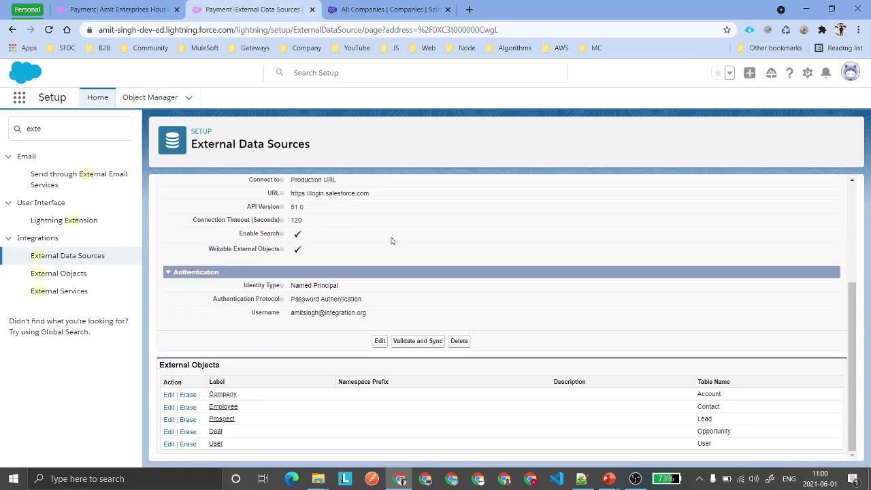
Step: Open the Company object, check the Company Owner field's OwnerId external column, then start a new field
left_click(223, 394)
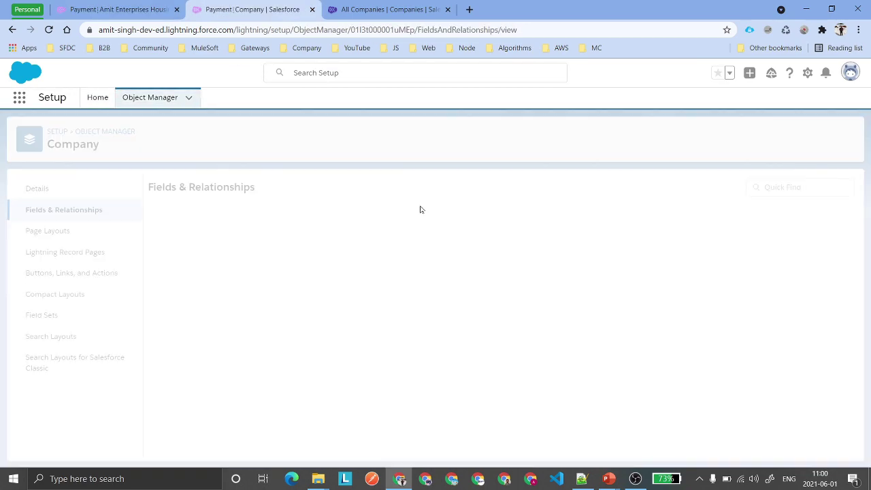
left_click(688, 192)
type("Own")
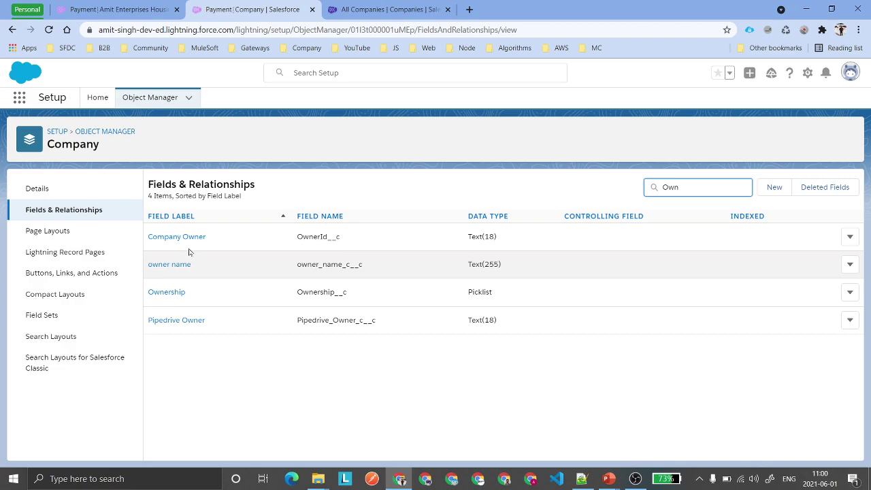
left_click(179, 236)
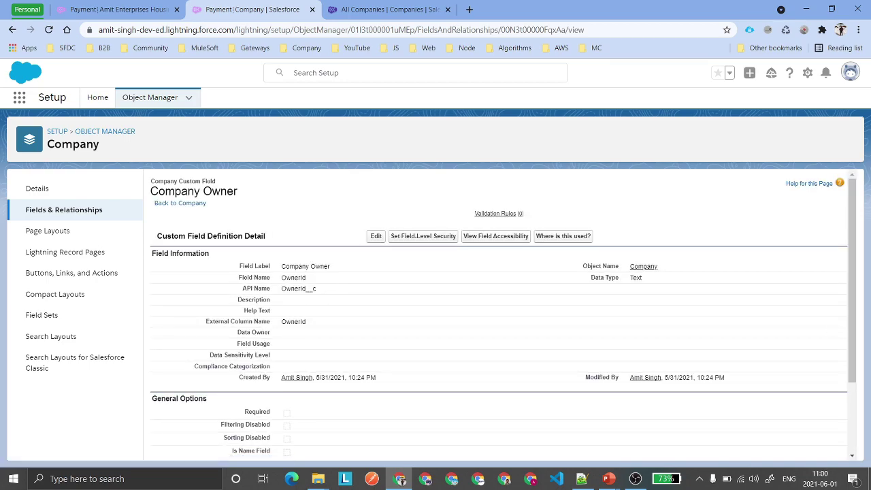
double_click(293, 322)
left_click(49, 211)
left_click(774, 188)
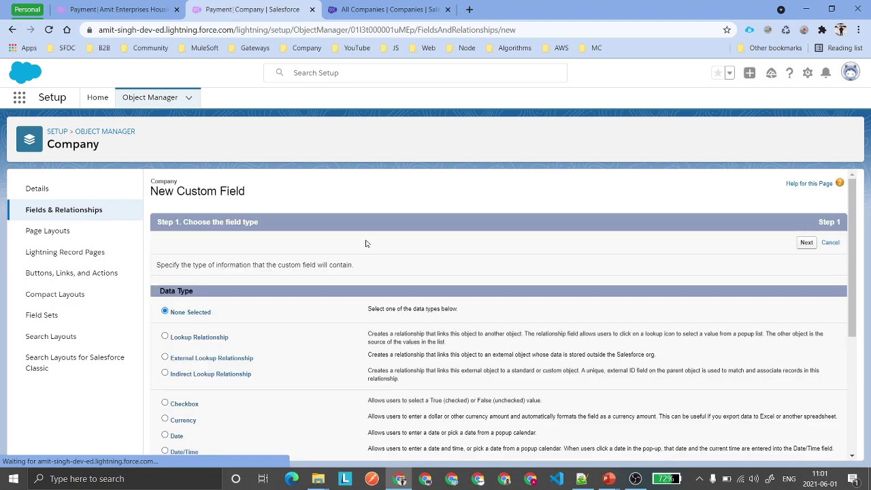
Step: Define an external lookup to the User object labelled Owner with external column name OwnerId
left_click(211, 360)
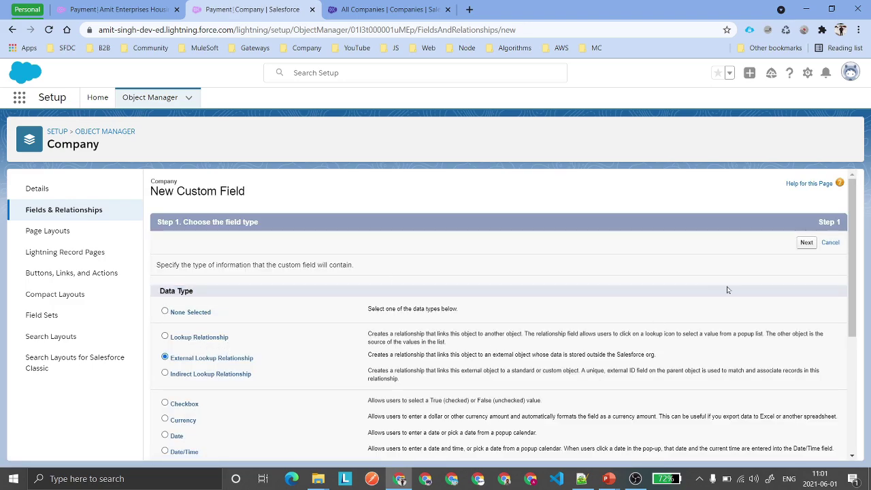
left_click(807, 242)
left_click(347, 287)
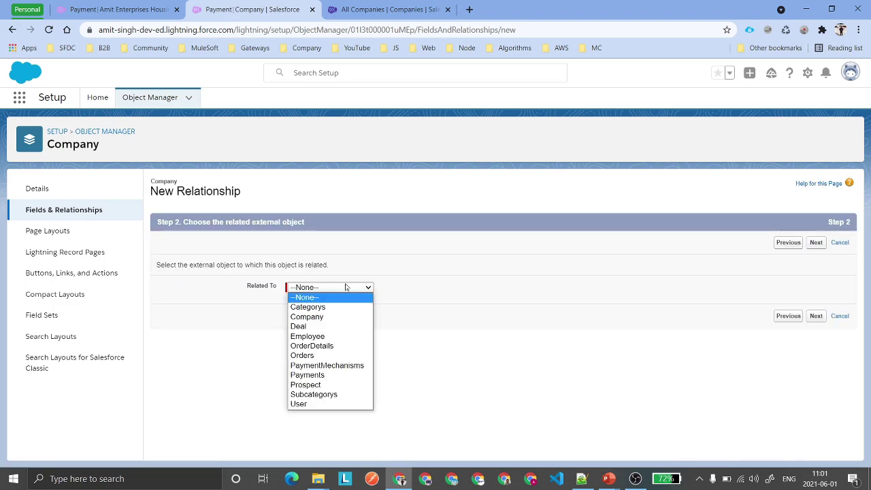
left_click(312, 405)
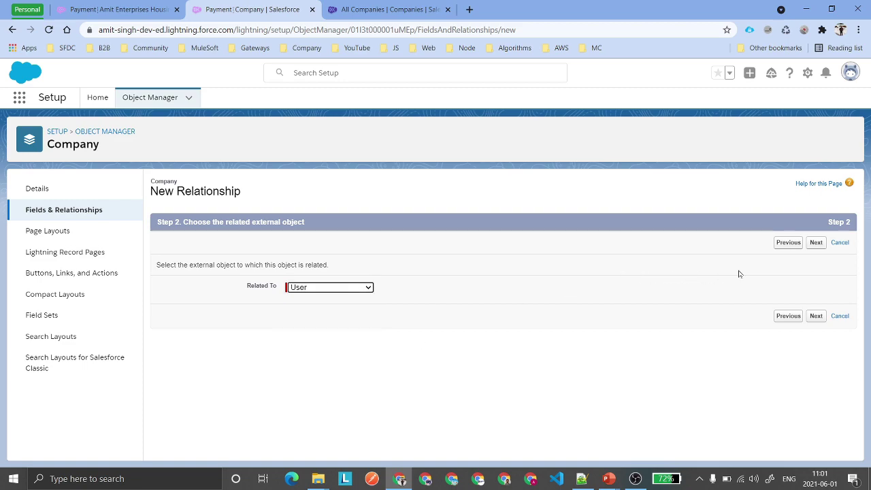
left_click(816, 243)
type("Owner")
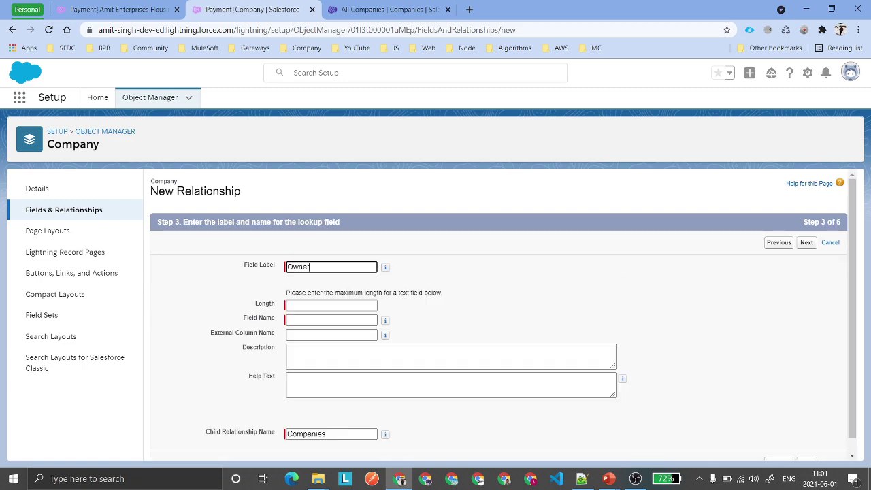
key("Tab")
key("Tab")
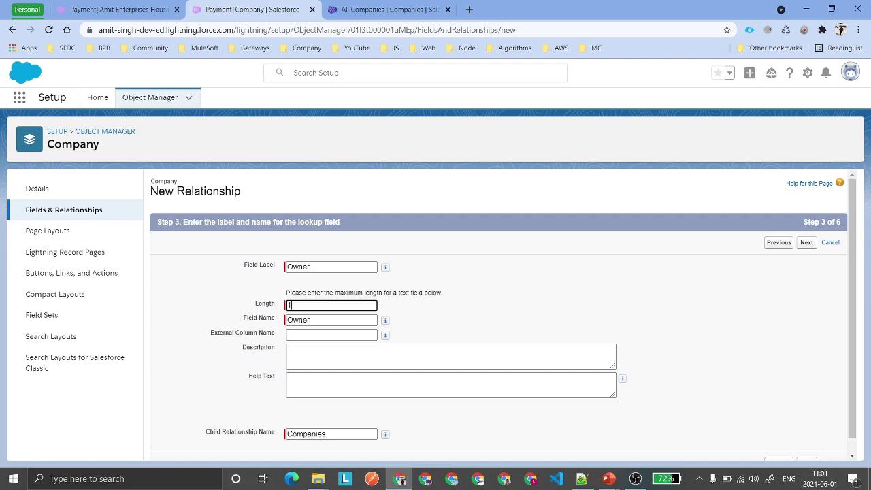
scroll(408, 320, "down", 1)
left_click_drag(210, 319, 277, 325)
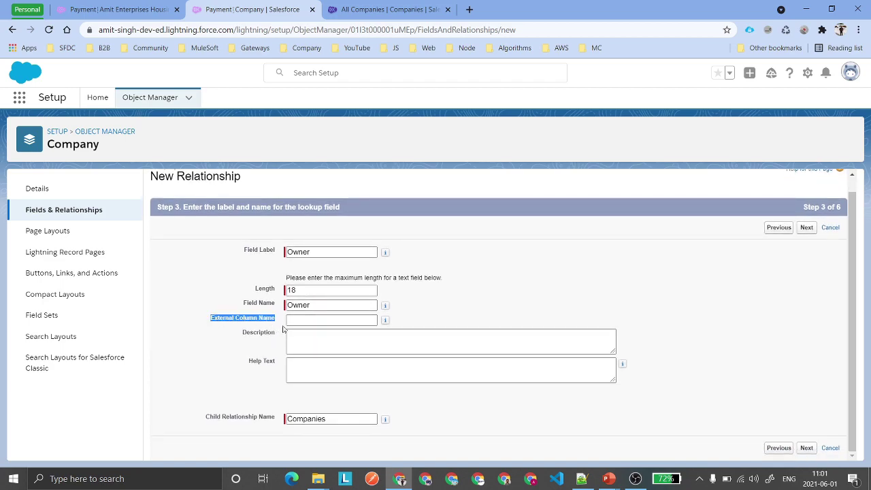
left_click(333, 320)
type("OwnerId")
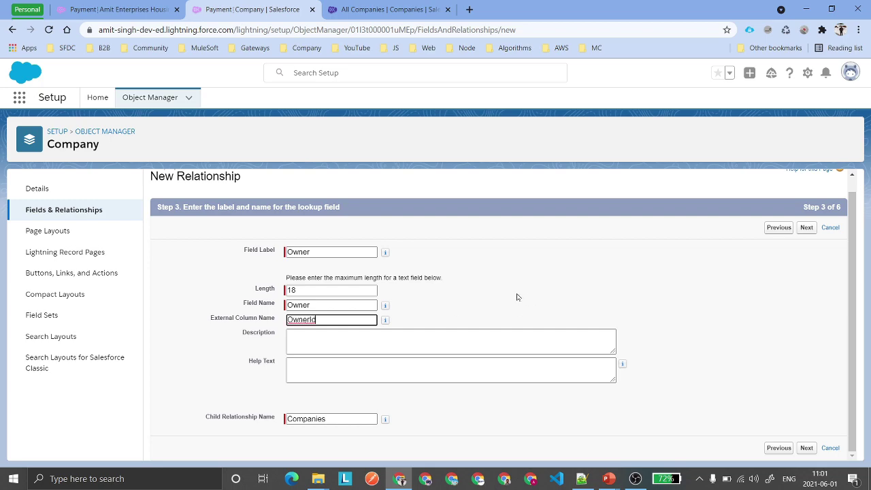
left_click(480, 285)
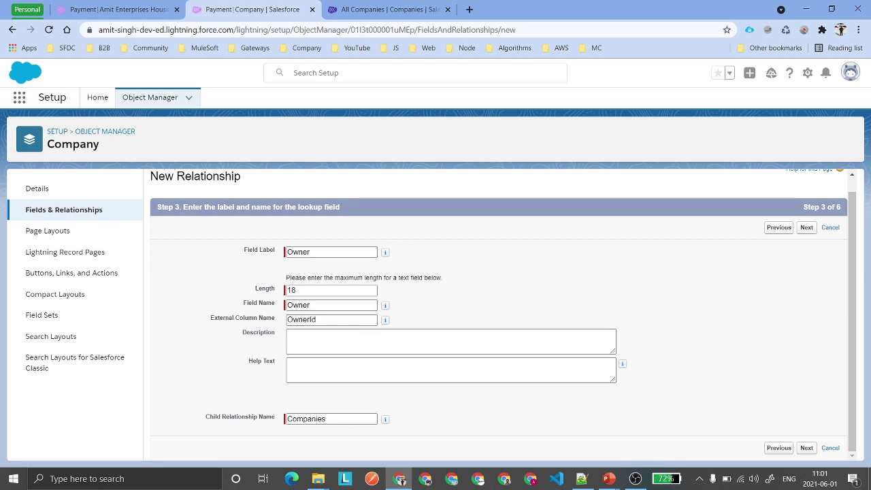
Step: Double-check the Owner label and OwnerId column name, briefly comparing with the company record
left_click_drag(320, 252, 239, 253)
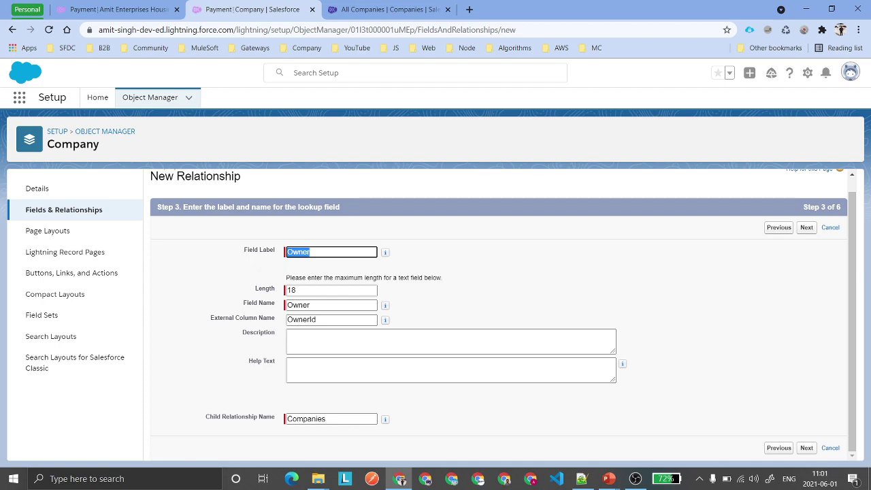
left_click(436, 274)
left_click_drag(327, 320, 259, 320)
left_click(440, 304)
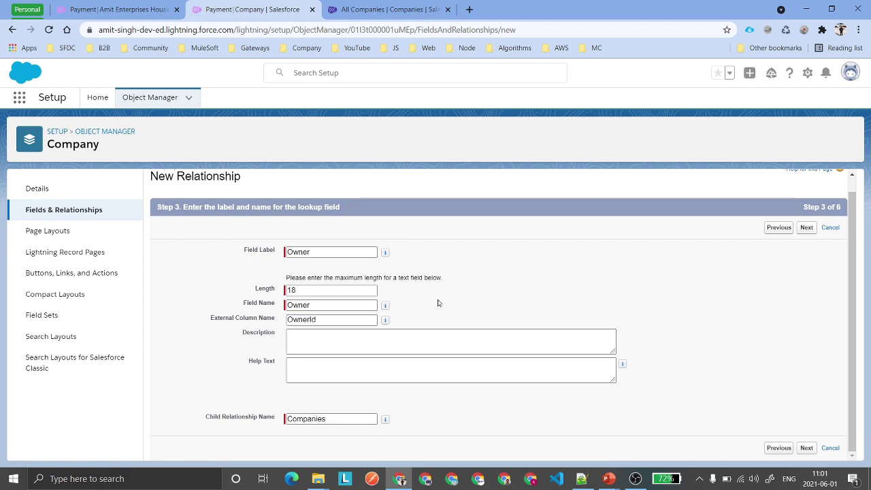
left_click_drag(320, 320, 276, 322)
left_click(463, 312)
left_click_drag(376, 320, 296, 318)
left_click(189, 255)
left_click(133, 11)
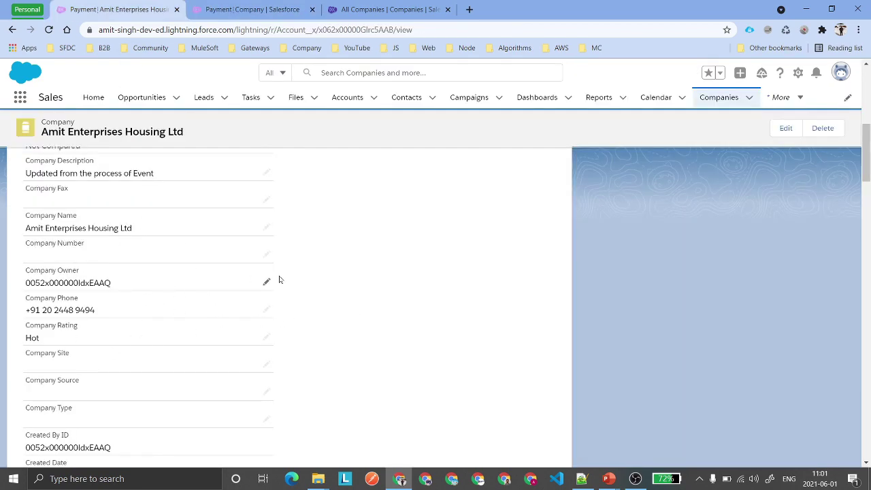
left_click(228, 9)
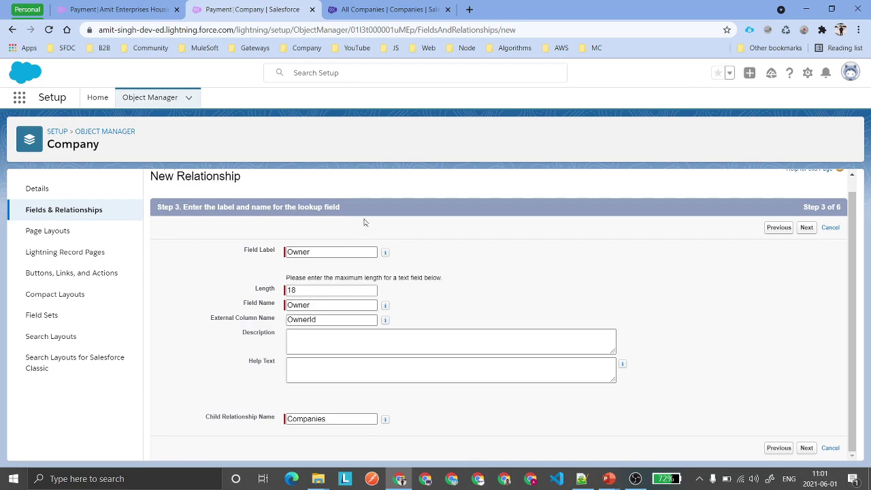
Step: Make the Owner field visible to all profiles, keep it on Company Layout, and save
left_click(807, 229)
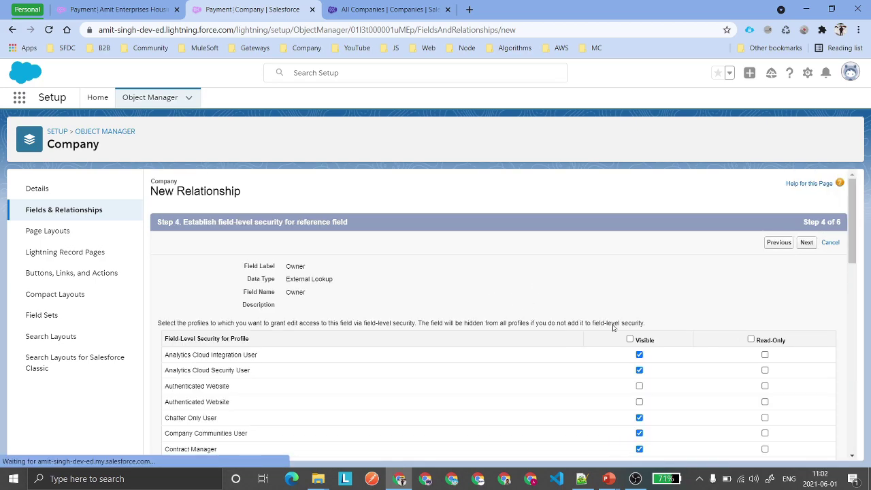
left_click(630, 339)
left_click(807, 246)
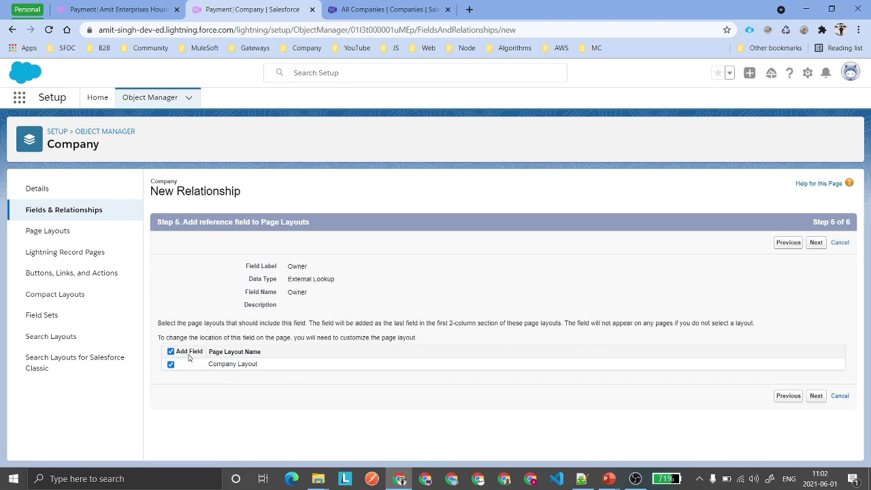
left_click(816, 243)
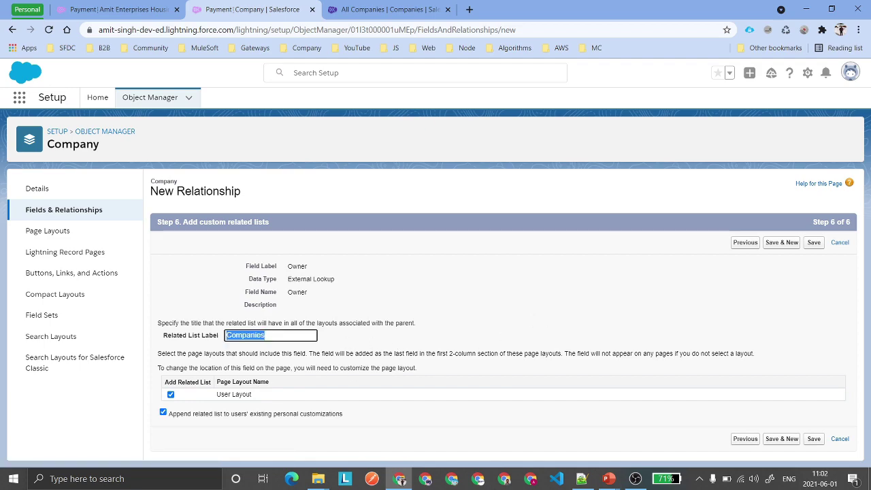
left_click(816, 243)
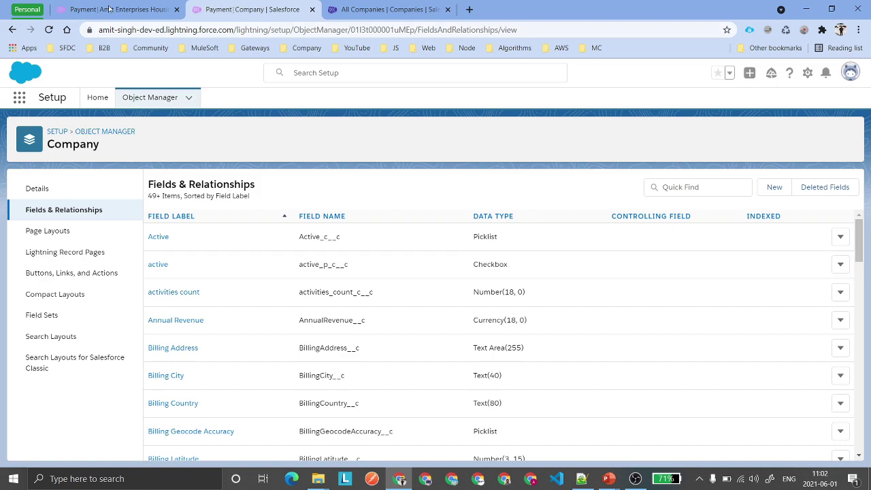
Step: Open the company's empty Owner field for editing, cancel, then return to Setup's Company fields
left_click(109, 12)
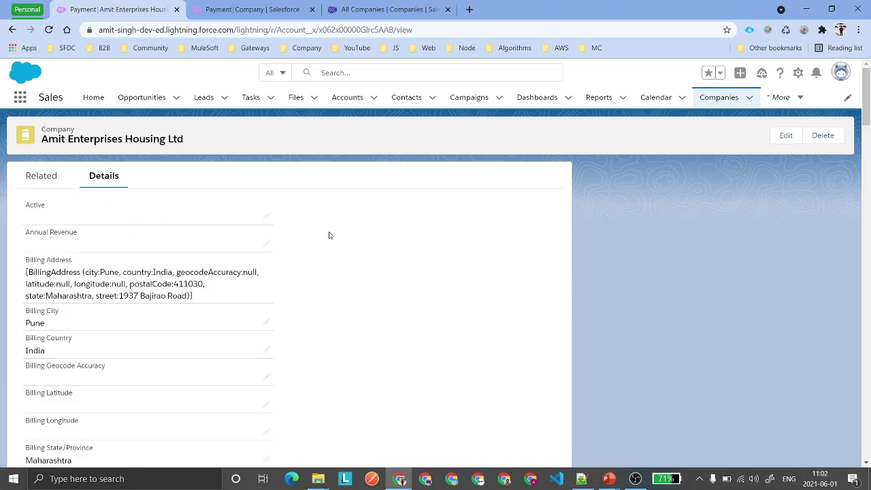
scroll(329, 236, "down", 15)
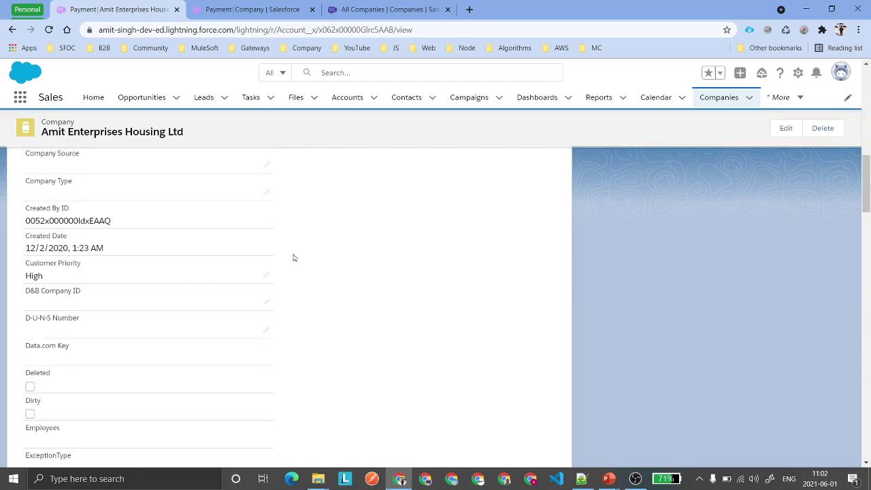
scroll(296, 259, "down", 15)
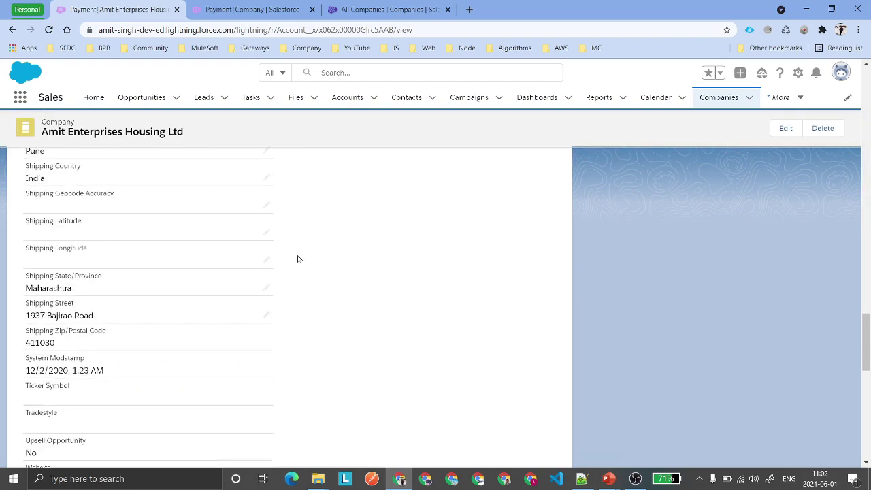
scroll(298, 259, "down", 5)
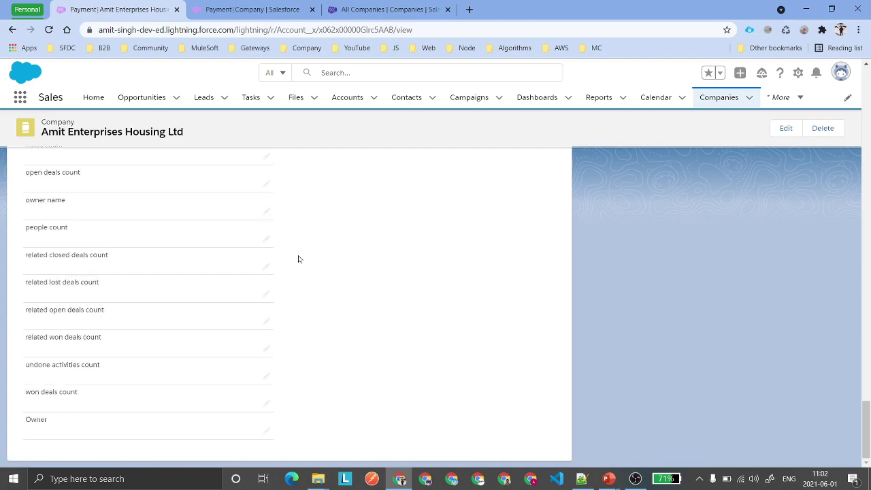
left_click(265, 431)
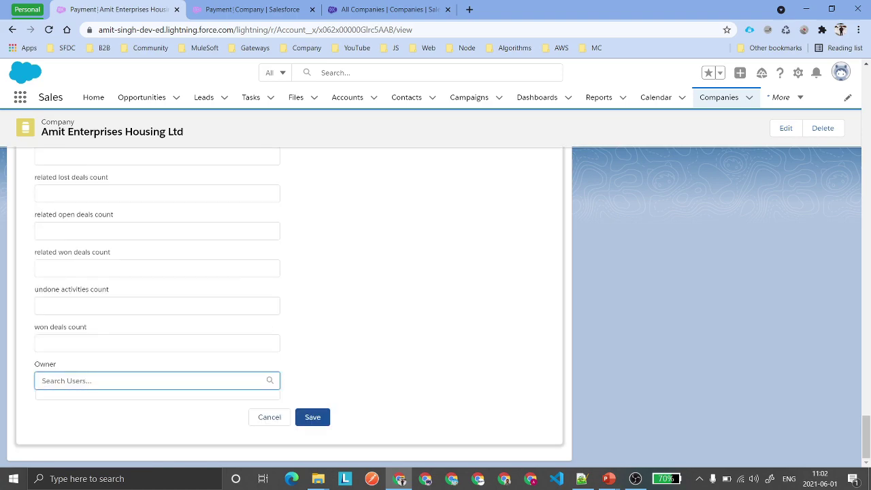
left_click(266, 420)
scroll(352, 298, "up", 10)
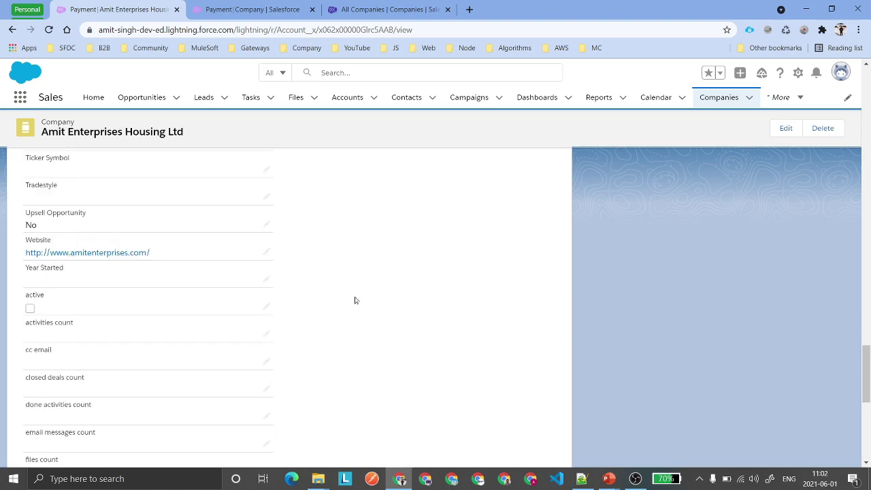
scroll(349, 299, "up", 5)
left_click(245, 9)
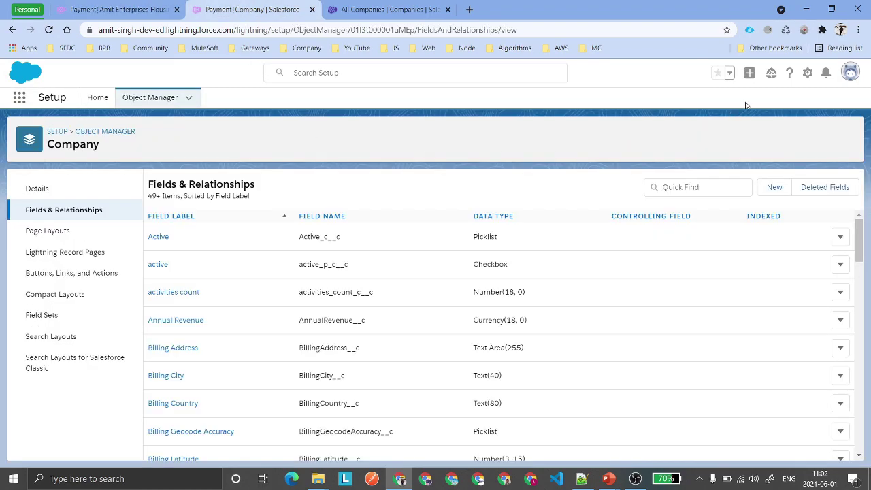
left_click(808, 74)
Step: Launch the Developer Console and open the User__x object's field list
left_click(762, 154)
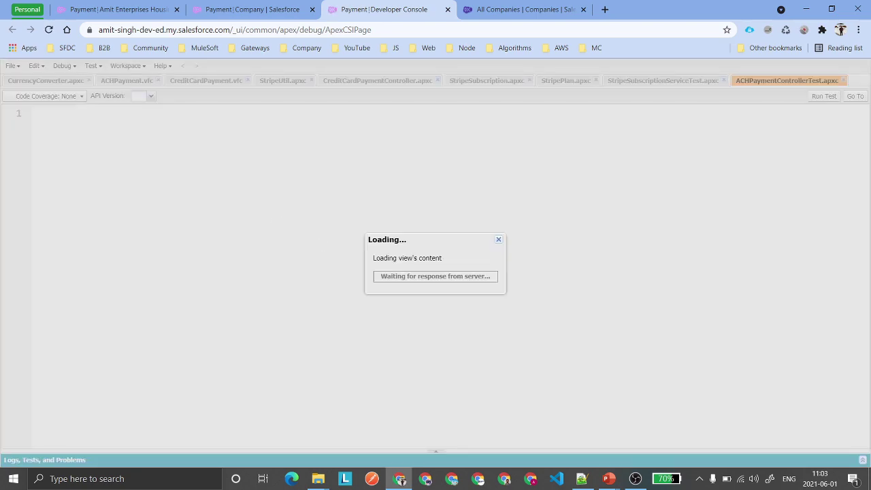
key("ctrl+shift+o")
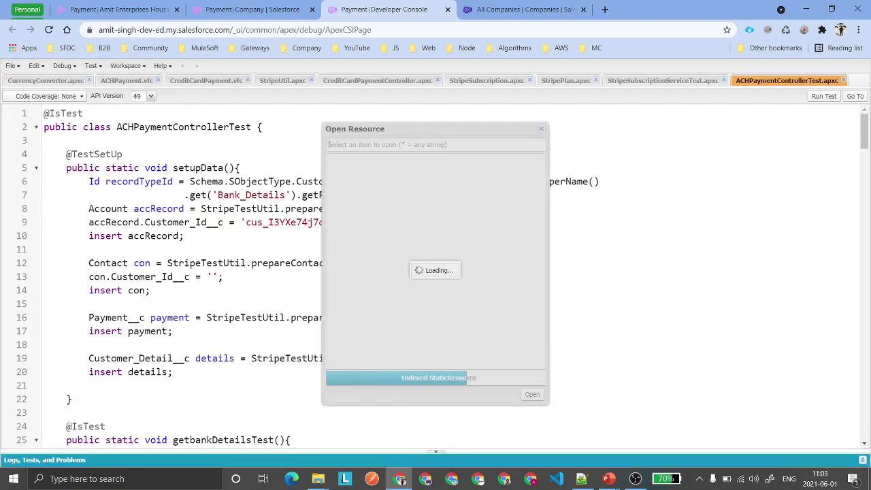
type("U")
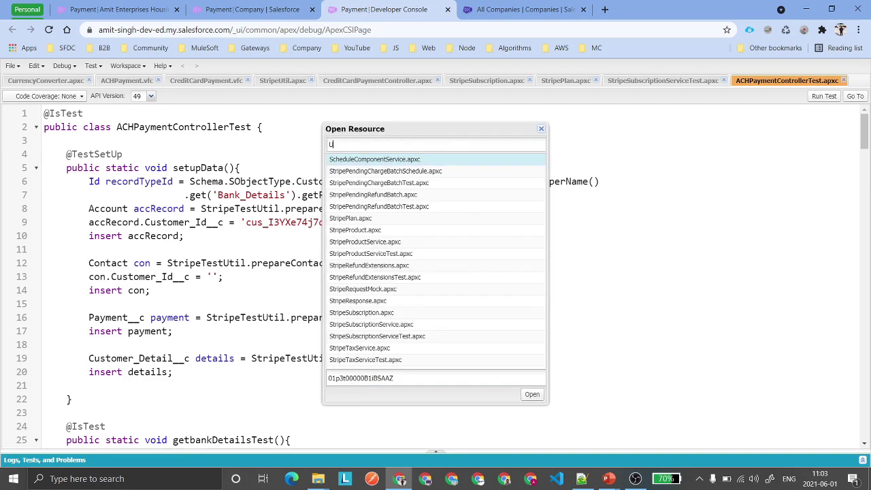
type("ser__")
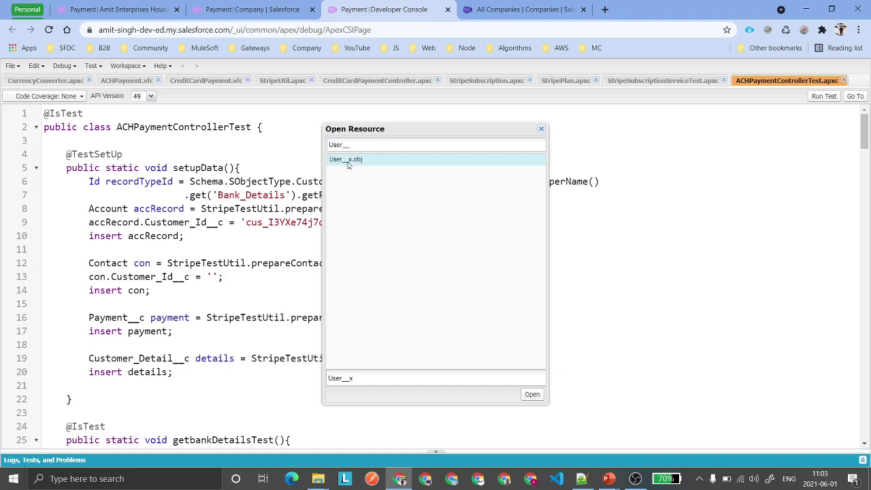
double_click(347, 164)
scroll(134, 246, "down", 15)
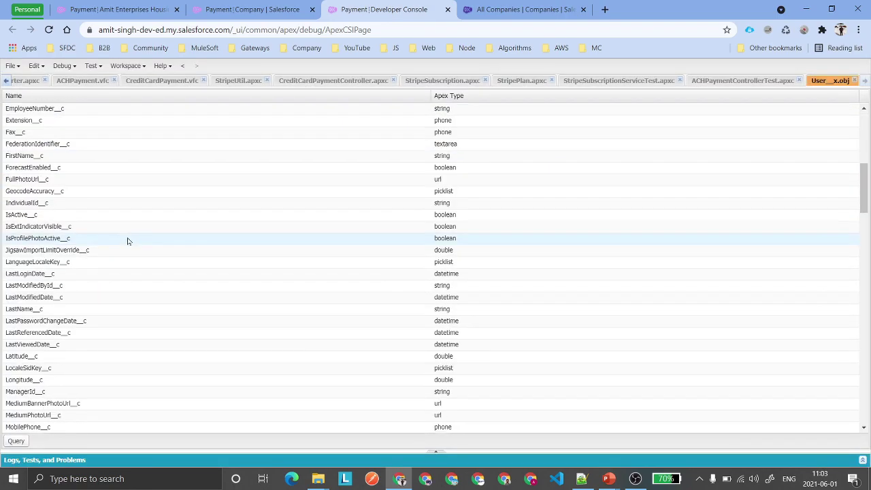
scroll(128, 239, "up", 10)
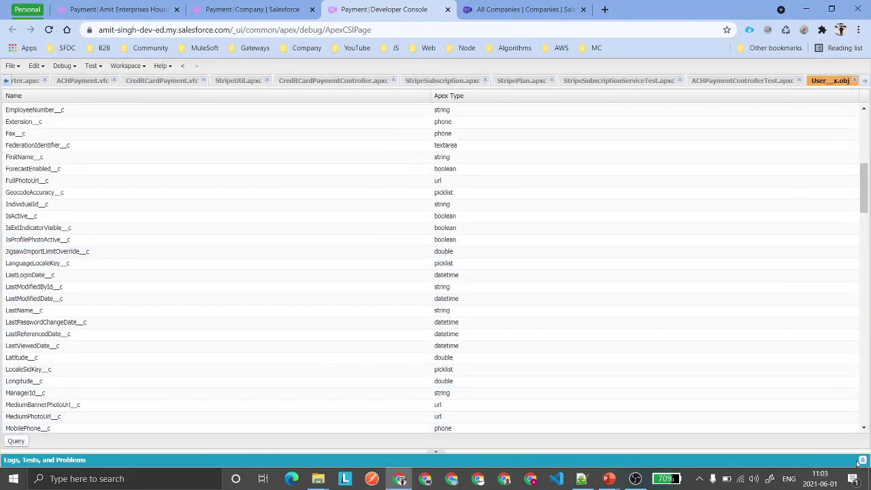
left_click(861, 462)
scroll(173, 156, "up", 5)
Step: Query User__x for Id, DefaultGroupNotificationFrequency__c, ExternalId and Name__c, returning 13 users
left_click(45, 109)
left_click(28, 214, "shift")
left_click(40, 331)
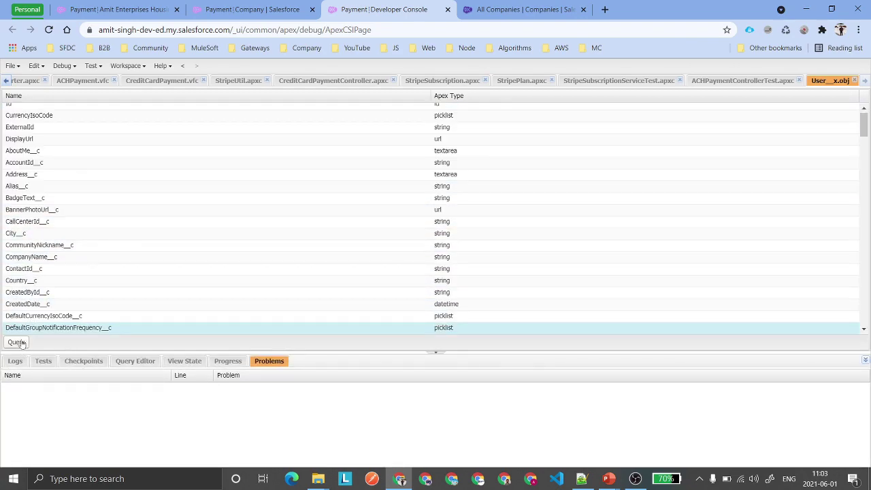
left_click(17, 343)
left_click(20, 343)
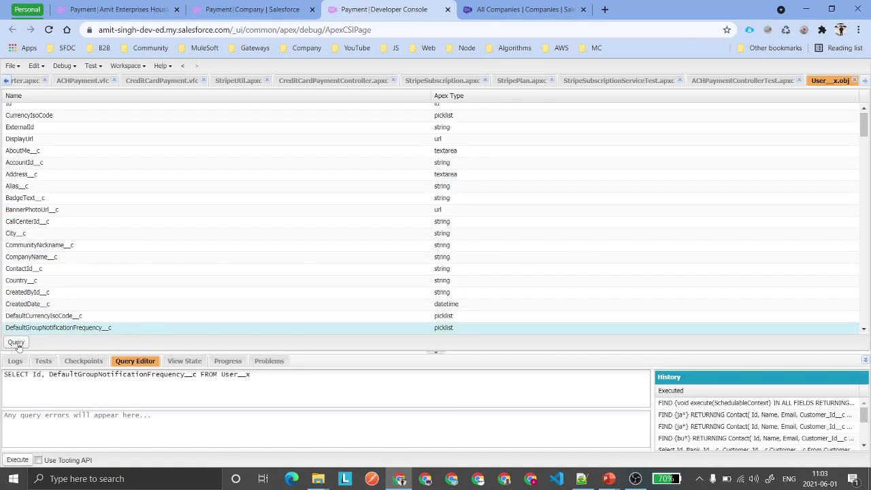
left_click(18, 460)
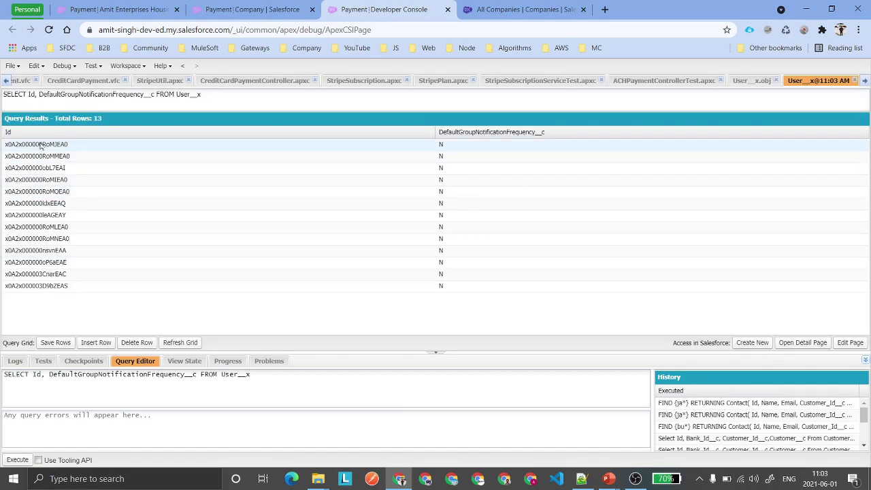
type("ExternalId,")
left_click(17, 460)
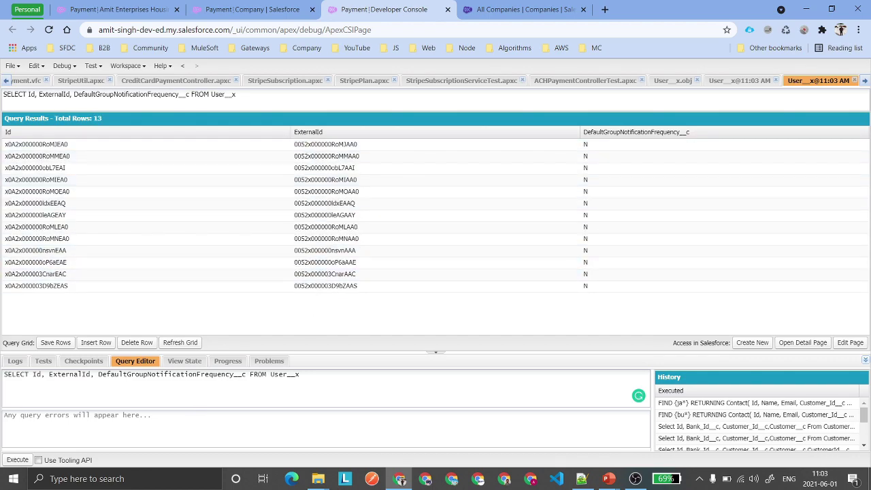
type("Name__c")
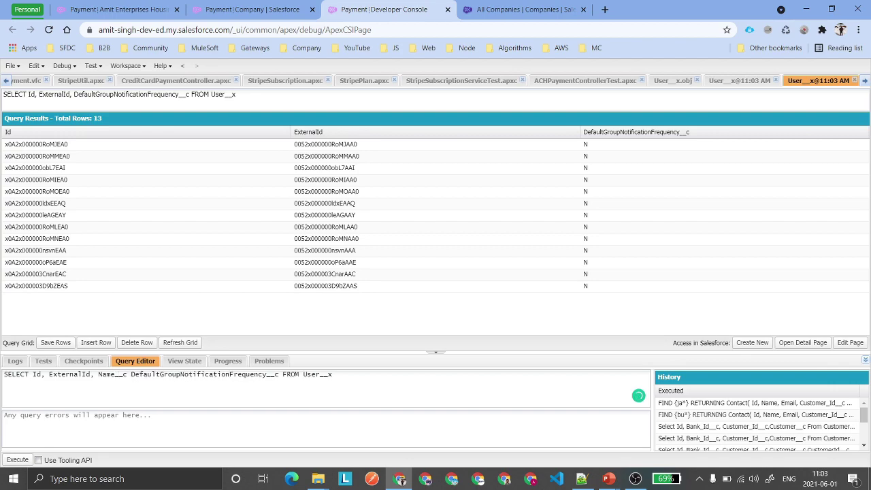
type(",")
key("ctrl+e")
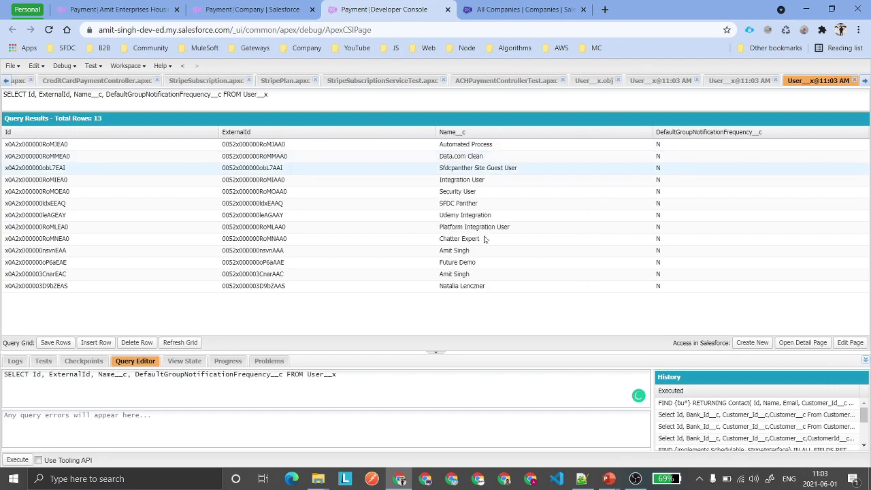
Step: Match the company's Company Owner ID against the ExternalId values in the query results
double_click(290, 274)
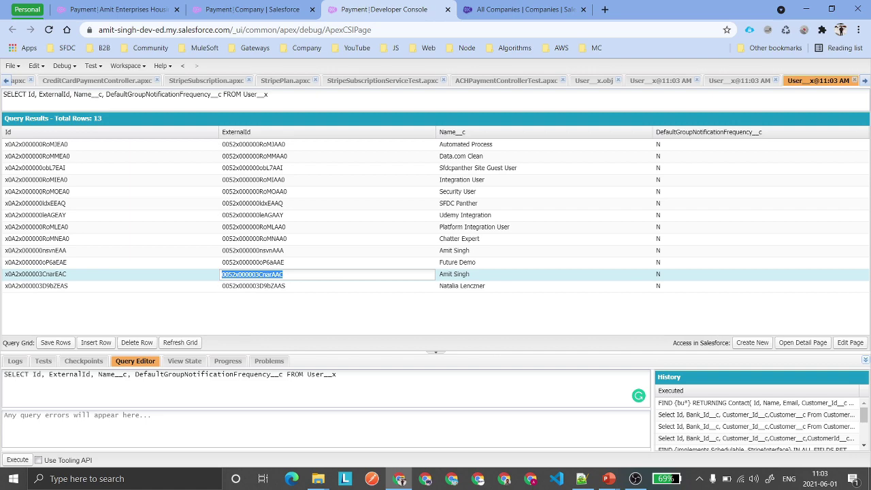
key("ctrl+c")
key("ctrl+1")
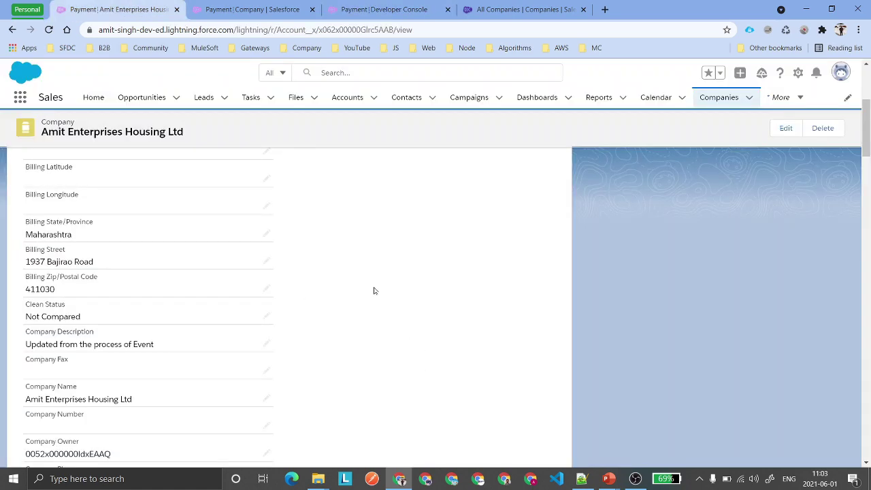
key("ctrl+f")
key("ctrl+v")
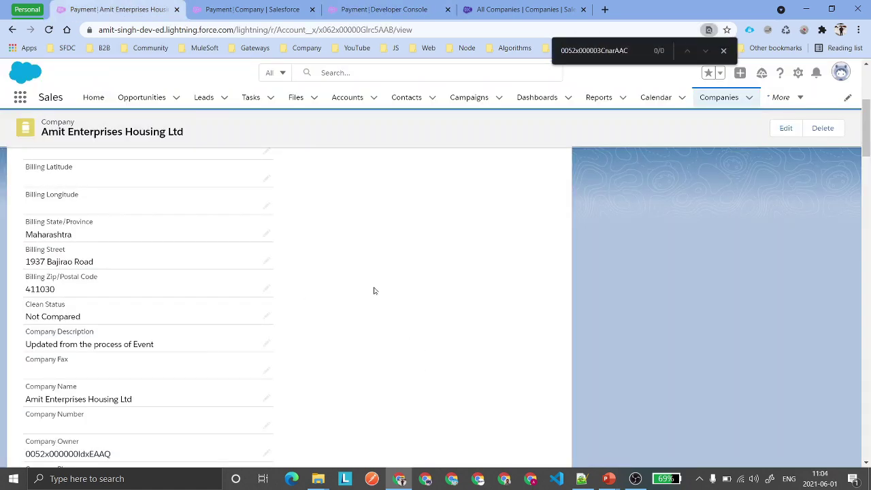
scroll(313, 315, "down", 2)
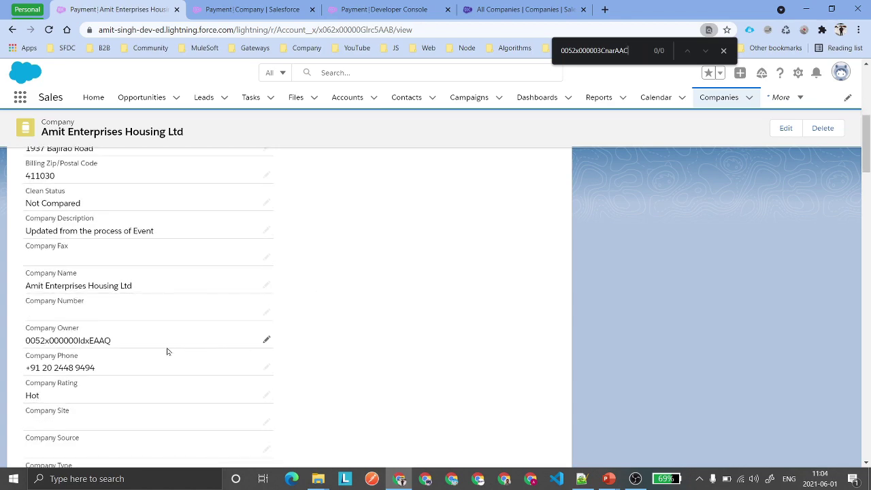
left_click_drag(119, 341, 24, 341)
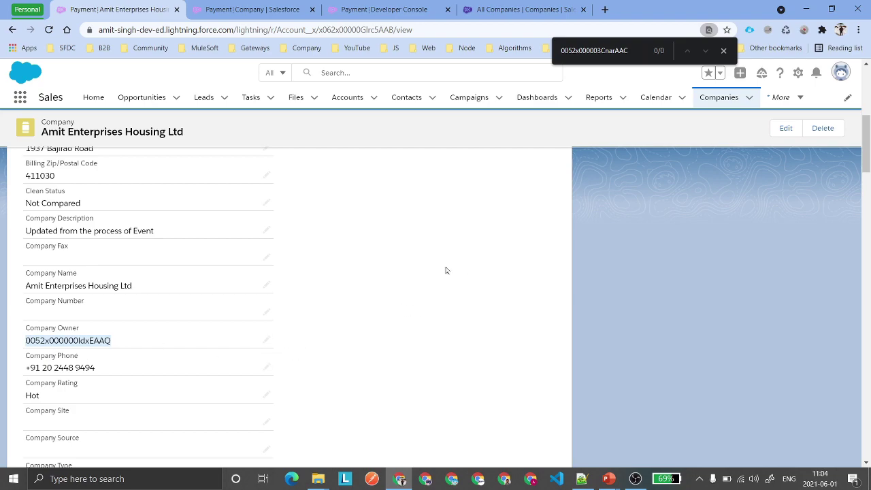
key("ctrl+3")
key("ctrl+f")
key("ctrl+v")
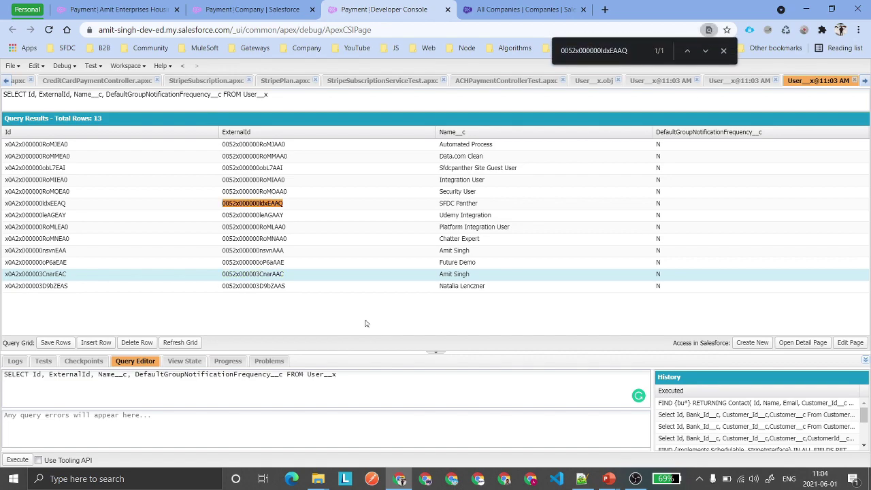
double_click(296, 205)
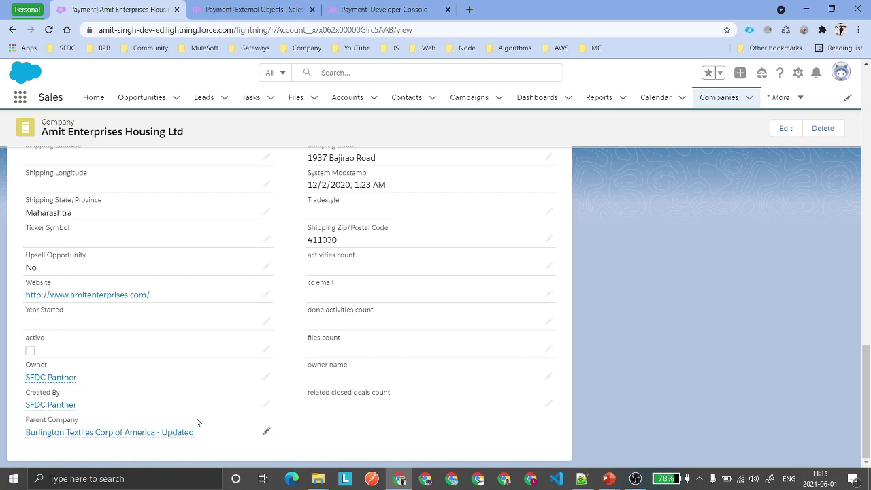
Step: Follow the company's Owner link to review the external User record, then open the Companies list
left_click(134, 433)
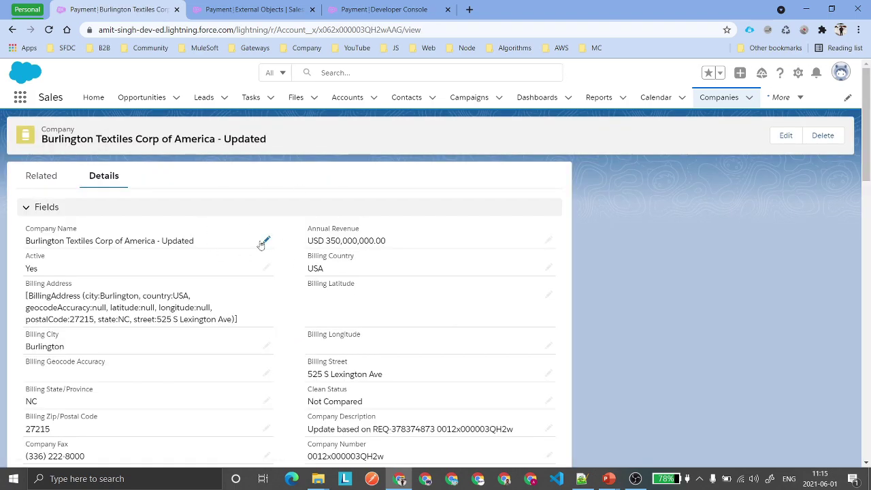
scroll(368, 222, "down", 1)
scroll(279, 297, "down", 15)
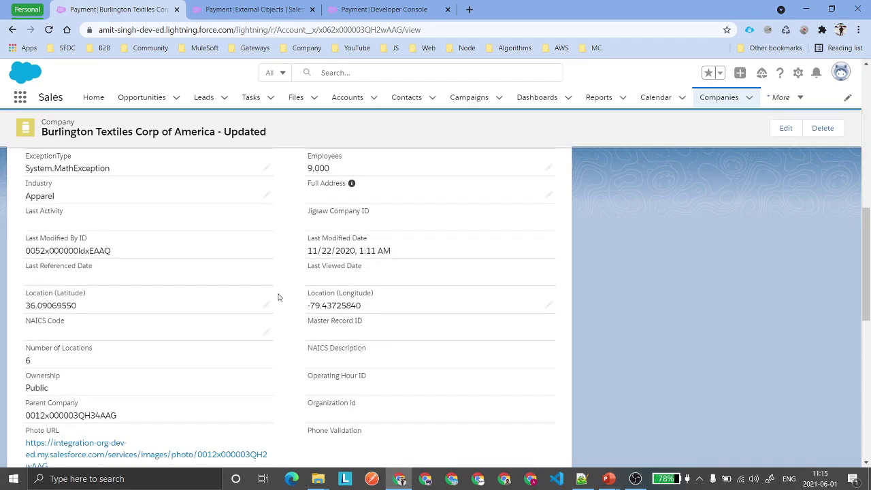
scroll(287, 301, "down", 2)
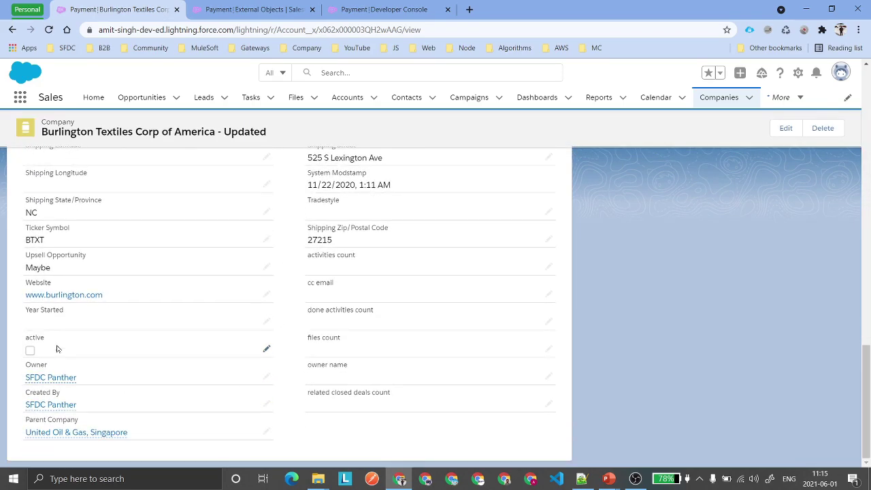
left_click(56, 381)
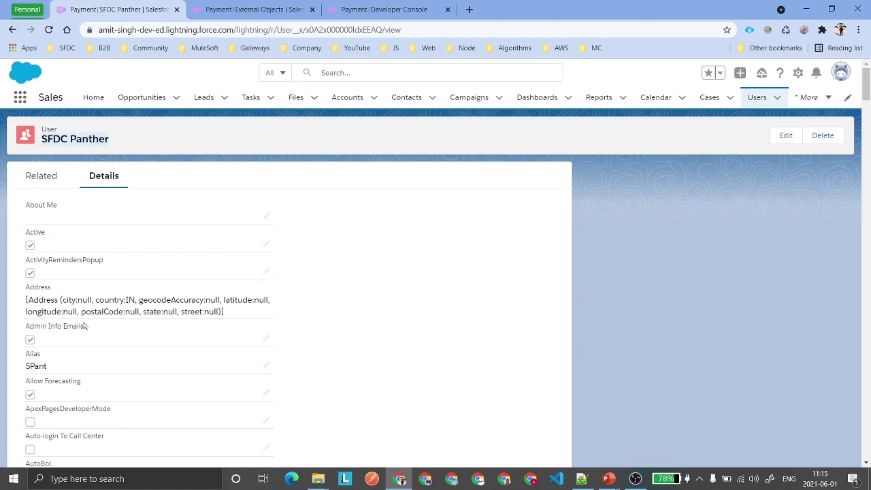
scroll(85, 267, "down", 10)
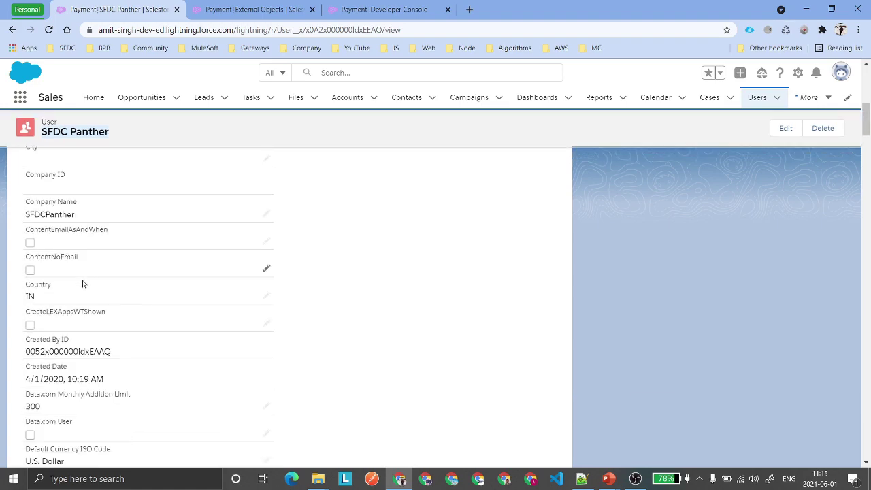
scroll(168, 292, "down", 15)
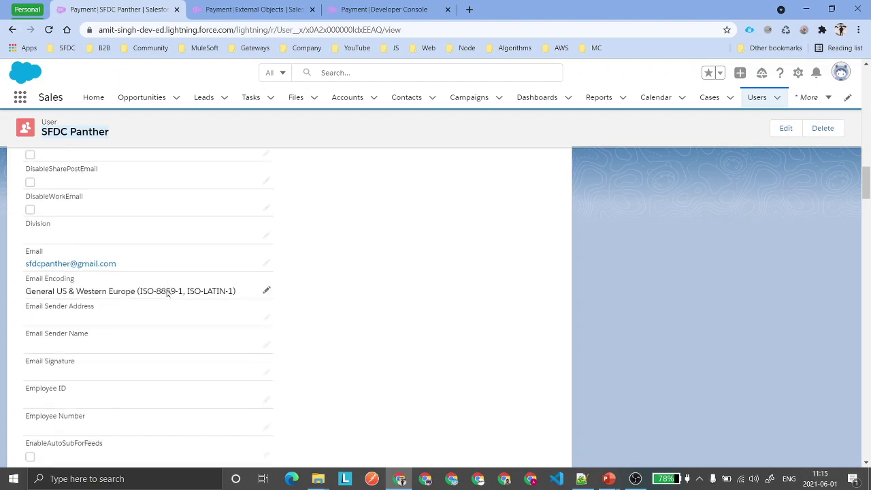
scroll(167, 293, "down", 20)
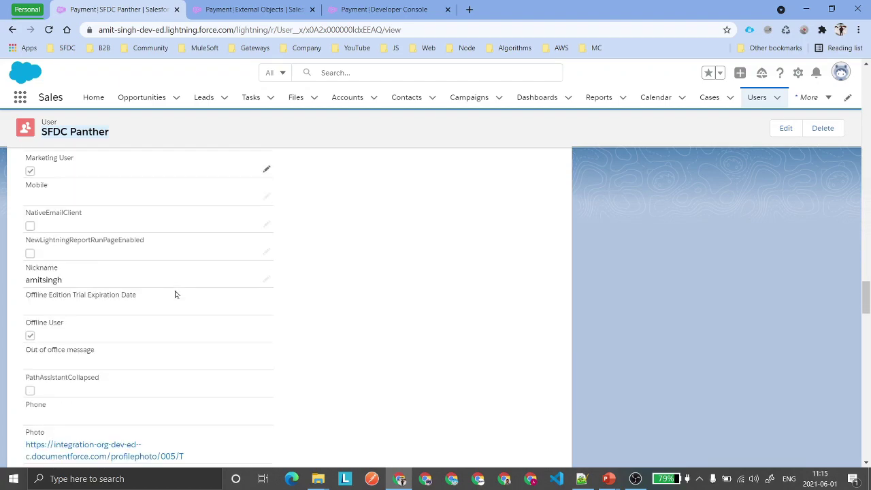
scroll(174, 294, "down", 20)
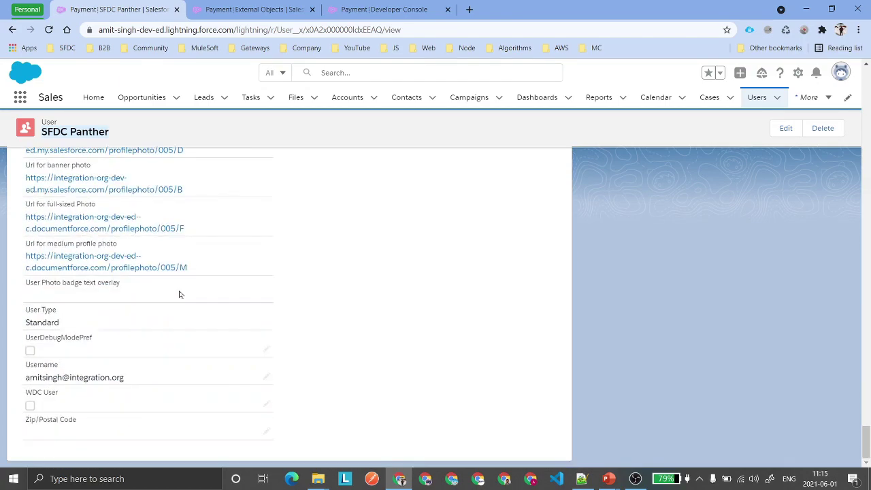
scroll(180, 295, "up", 4)
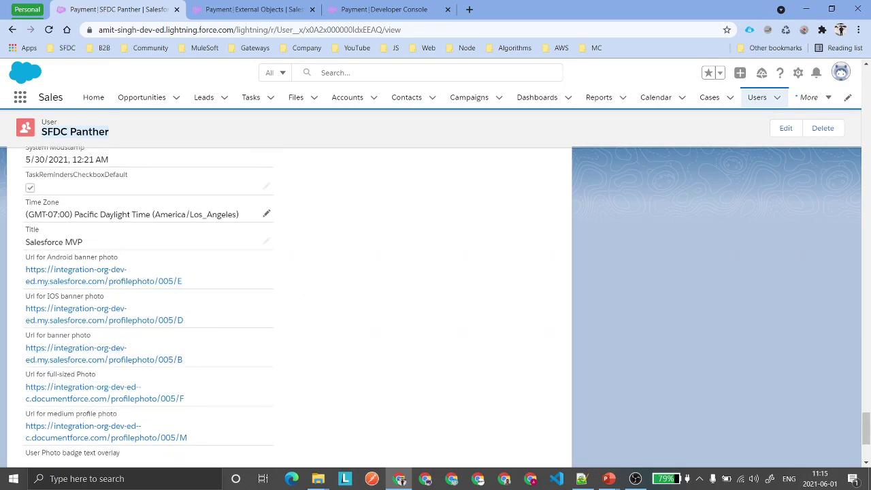
scroll(253, 257, "down", 3)
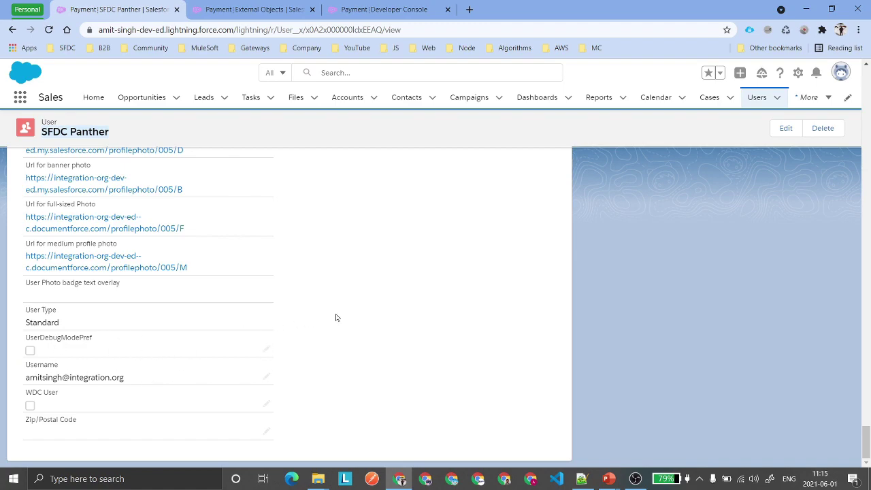
scroll(335, 318, "up", 20)
scroll(335, 317, "up", 10)
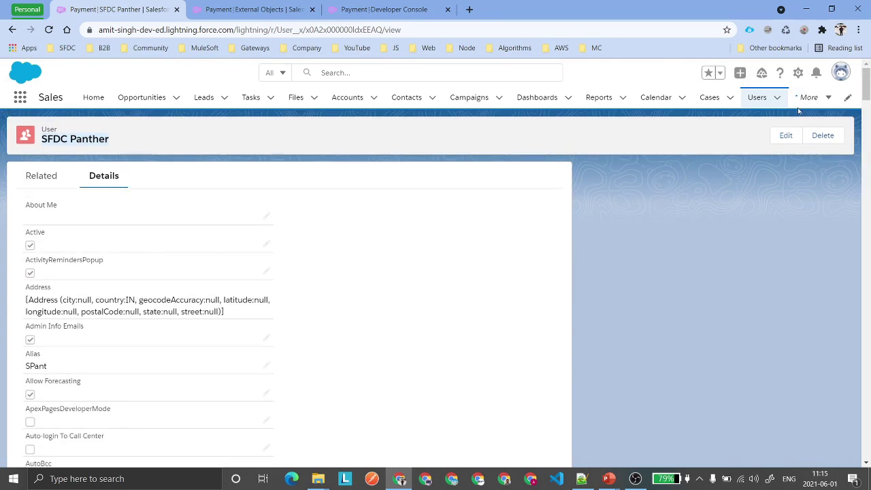
left_click(809, 98)
left_click(814, 129)
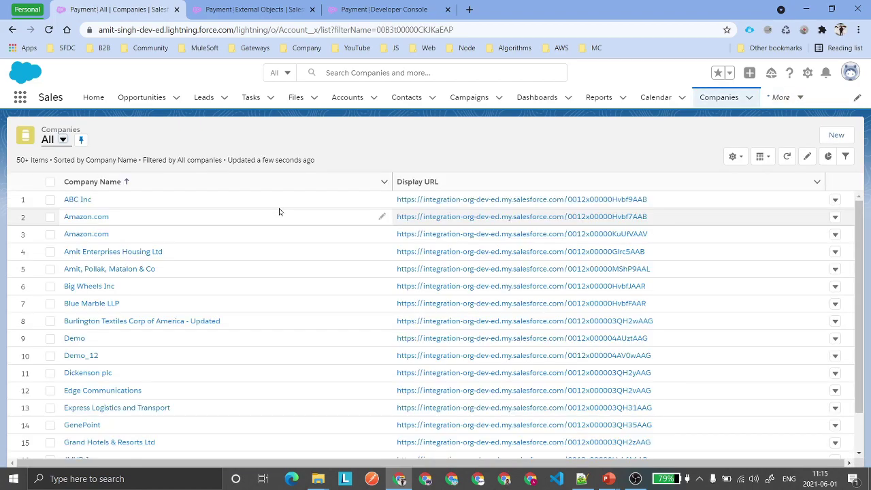
Step: Search the Company object definition for Owner fields and their External Alias column
left_click(253, 9)
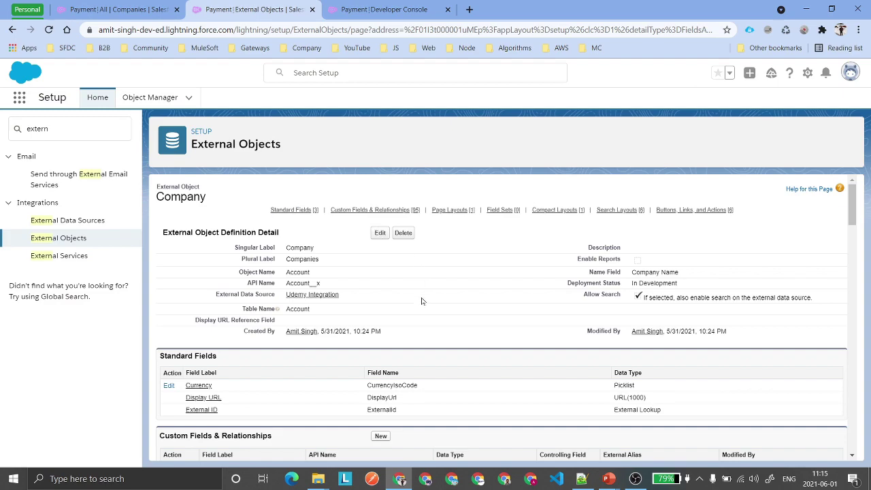
key("ctrl+f")
type("Company")
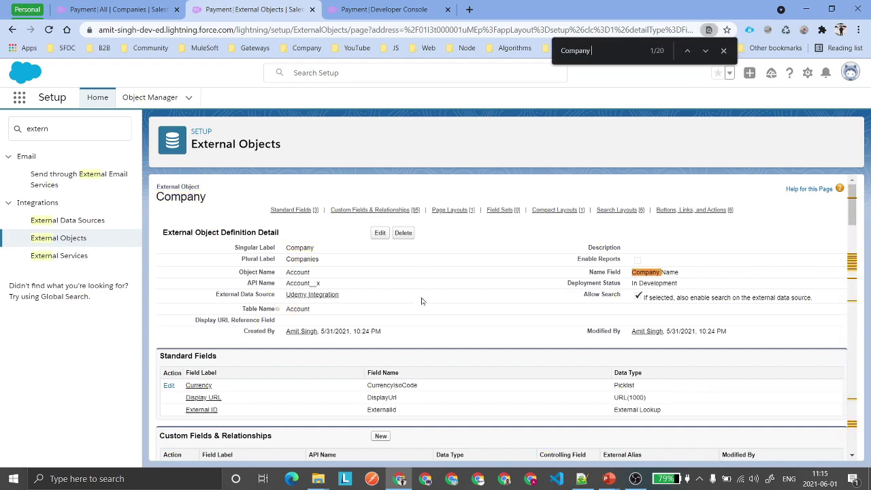
key("BackSpace")
key("BackSpace")
key("BackSpace")
key("BackSpace")
key("BackSpace")
key("BackSpace")
key("BackSpace")
type("Owner")
key("Return")
key("Return")
key("Return")
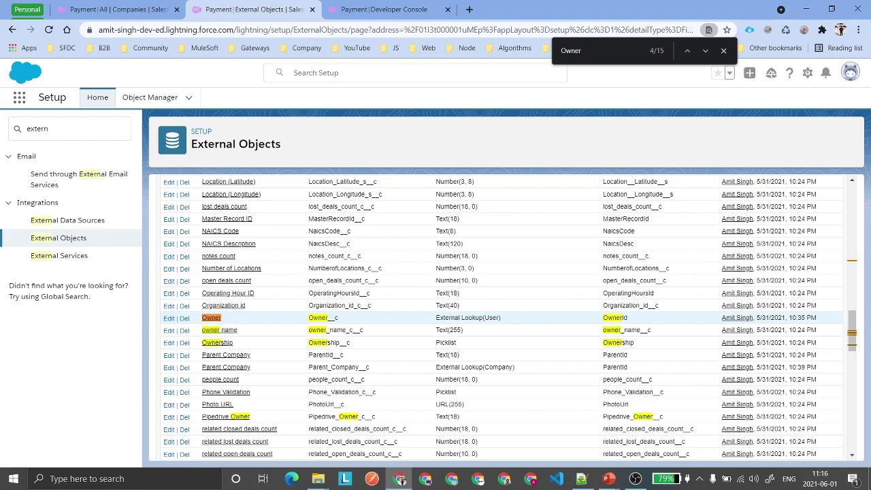
scroll(574, 325, "up", 10)
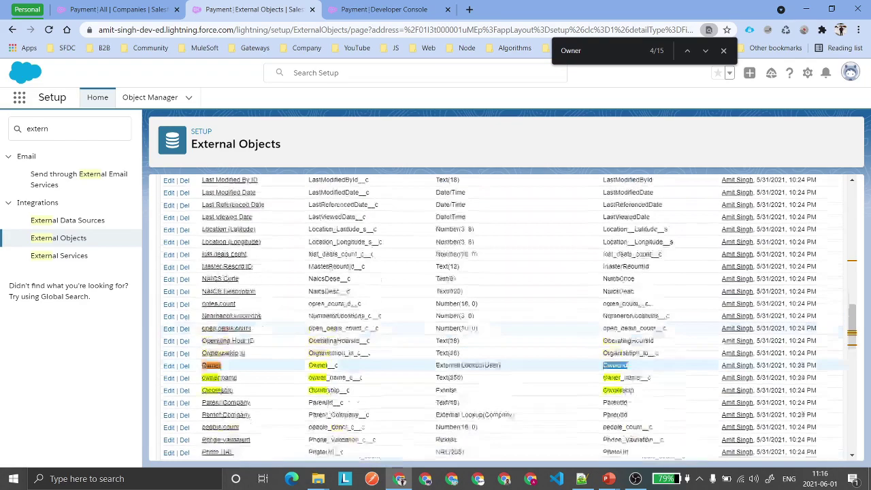
scroll(627, 390, "up", 2)
scroll(627, 390, "down", 3)
left_click_drag(602, 402, 650, 398)
scroll(567, 392, "down", 5)
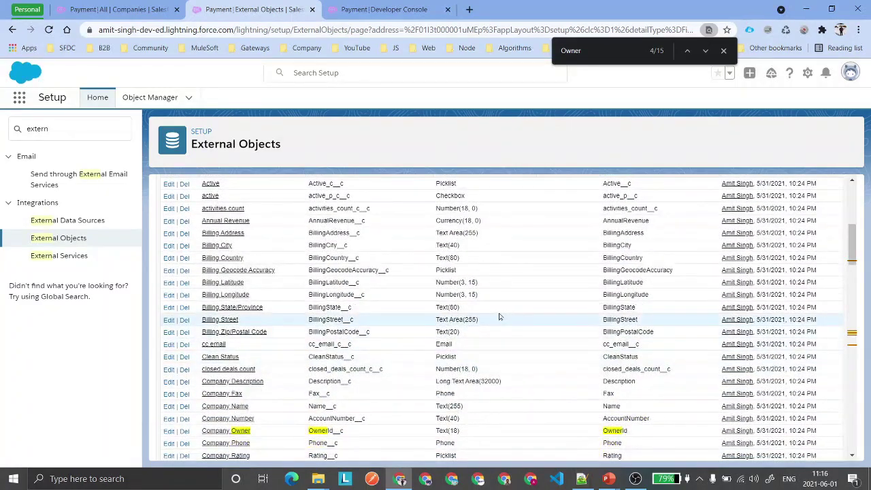
Step: Confirm Company Owner maps to OwnerId, then edit the Owner lookup field sharing that column
left_click_drag(354, 319, 309, 319)
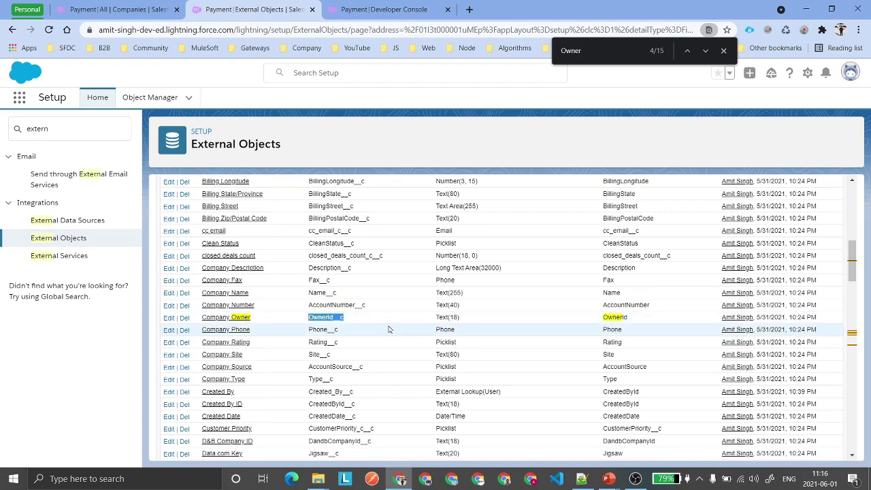
double_click(616, 317)
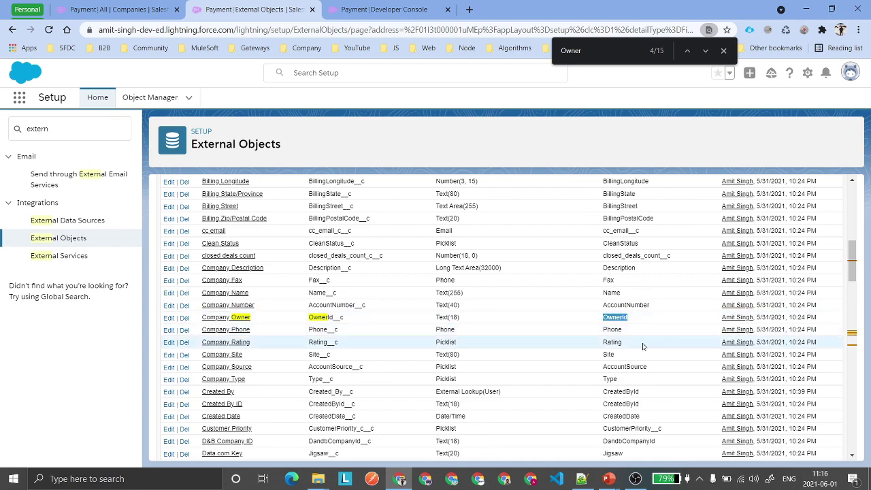
key("ctrl+f")
key("Return")
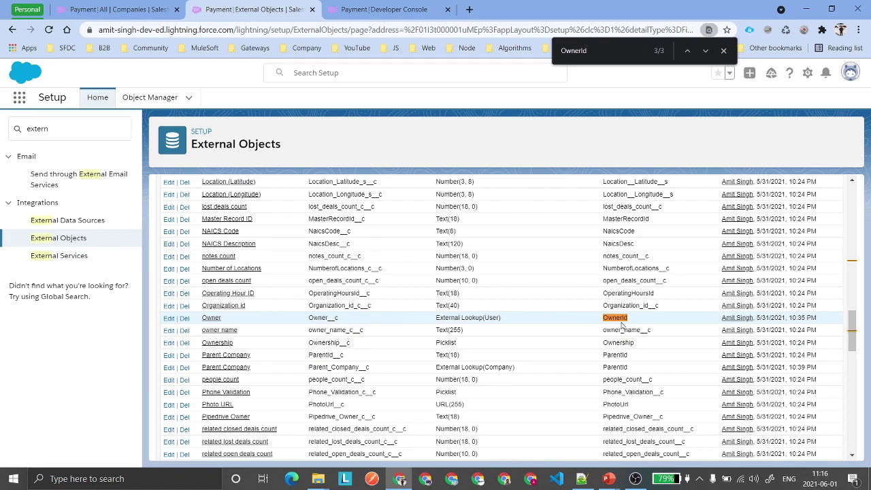
left_click(211, 318)
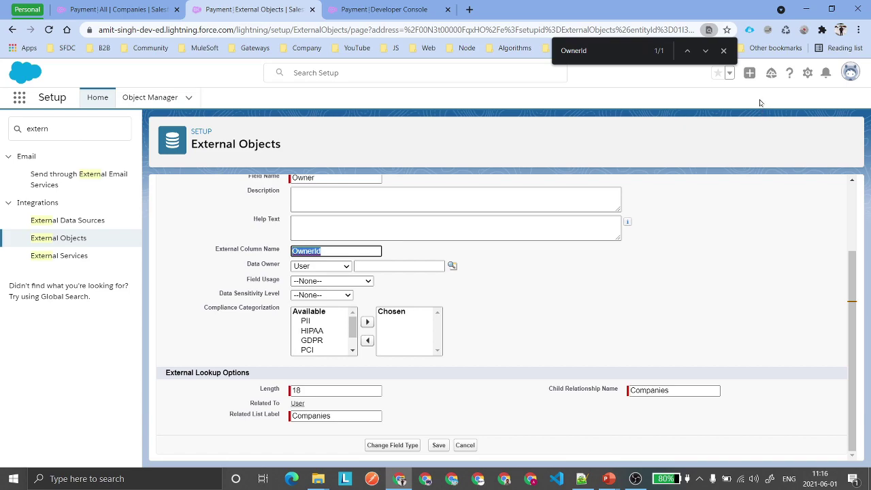
Step: Check the Owner field's OwnerId column value and cancel the edit without saving
left_click(724, 50)
left_click(420, 251)
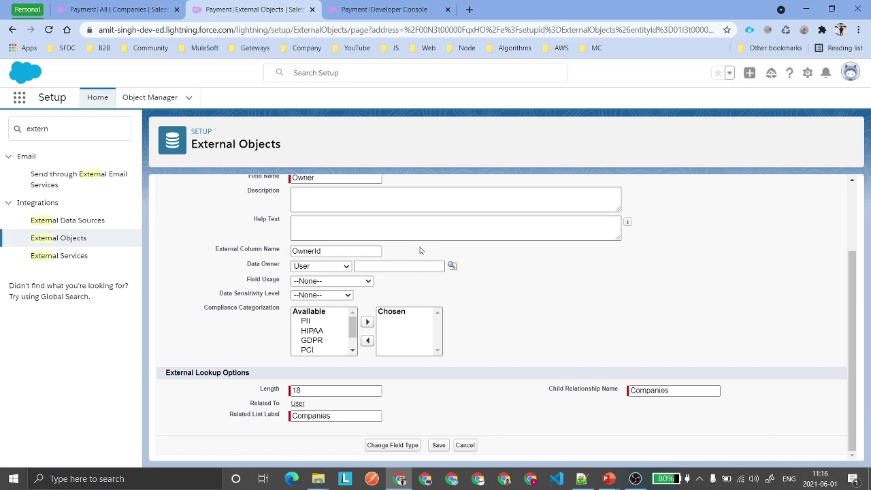
left_click_drag(322, 251, 302, 251)
left_click(467, 446)
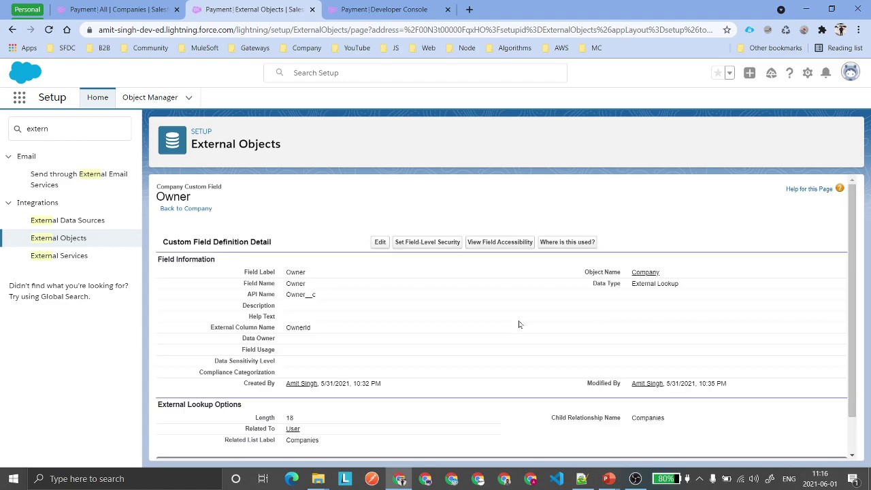
key("ctrl+f")
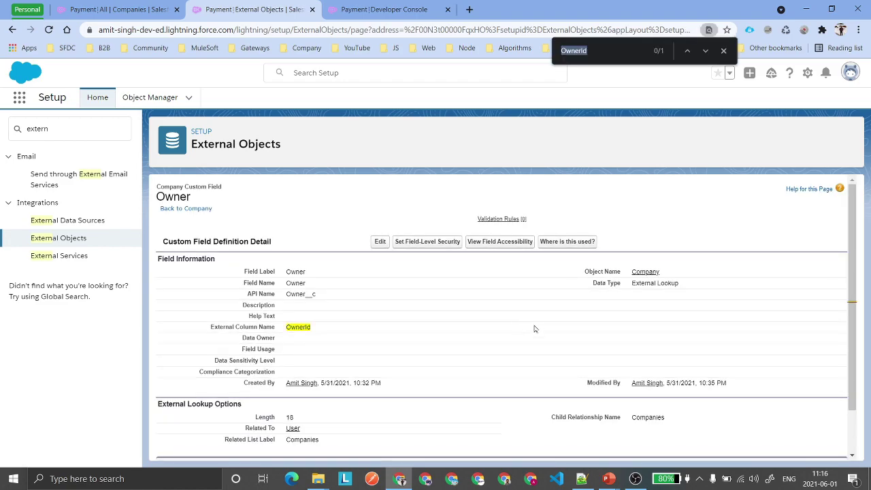
Step: On Company's fields list, confirm the Parent Company lookup maps to ParentId, then return to Companies
left_click(186, 209)
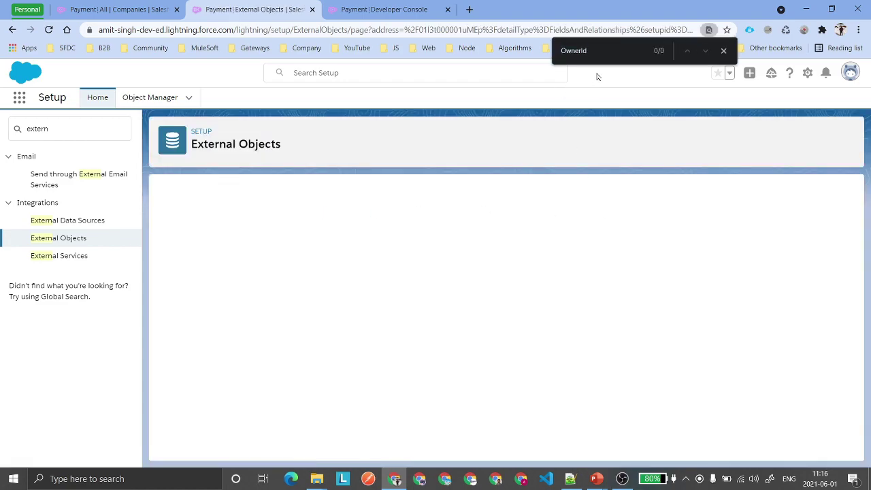
key("ctrl+f")
type("Parent C")
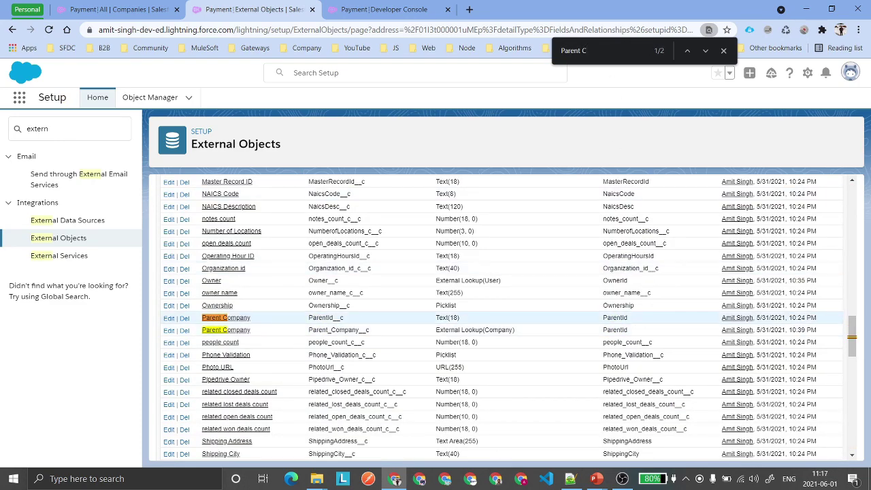
double_click(612, 317)
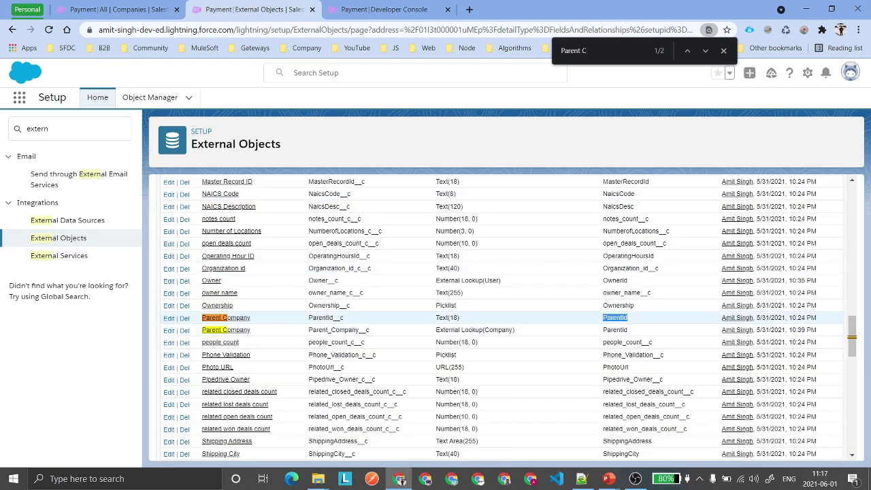
left_click_drag(264, 333, 203, 331)
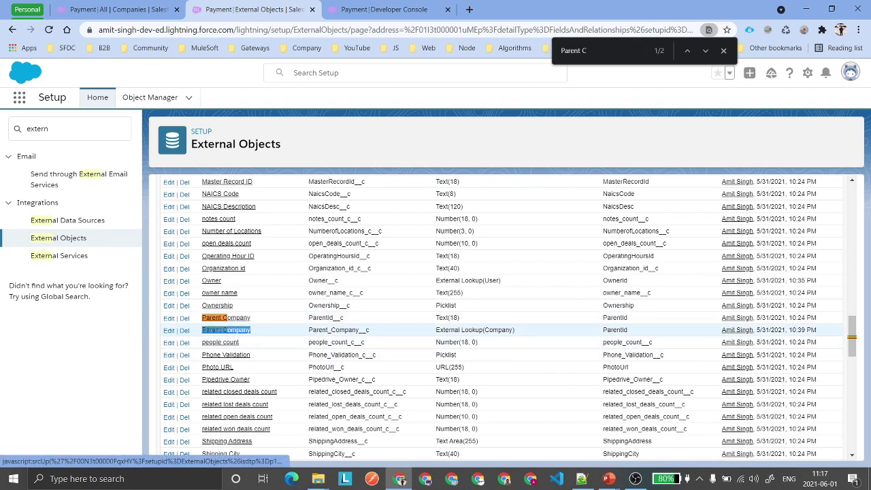
left_click_drag(632, 333, 602, 332)
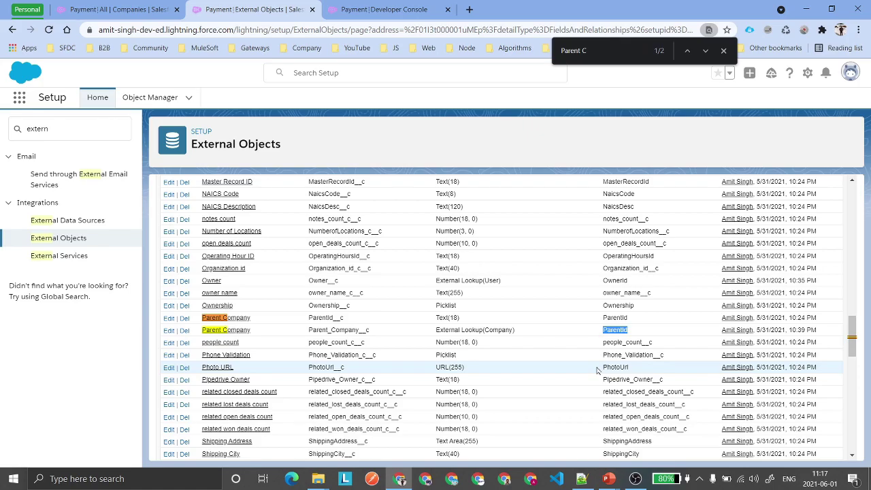
left_click_drag(851, 333, 847, 215)
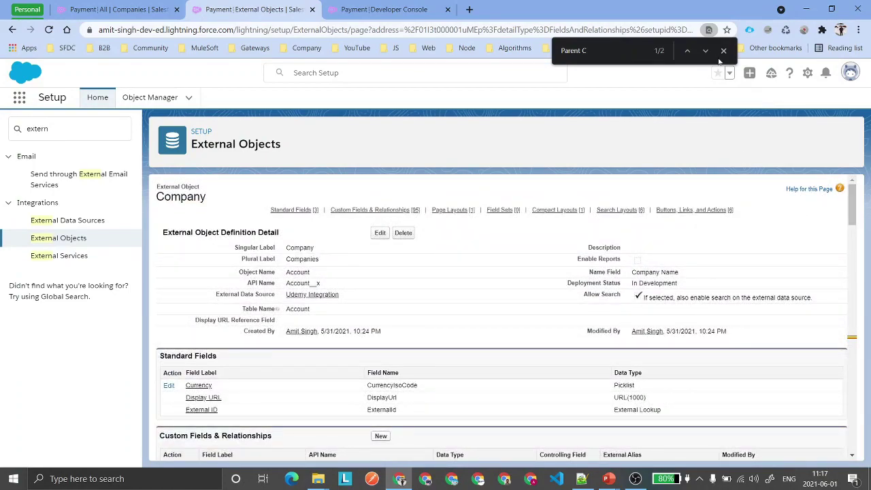
left_click(723, 50)
left_click(116, 9)
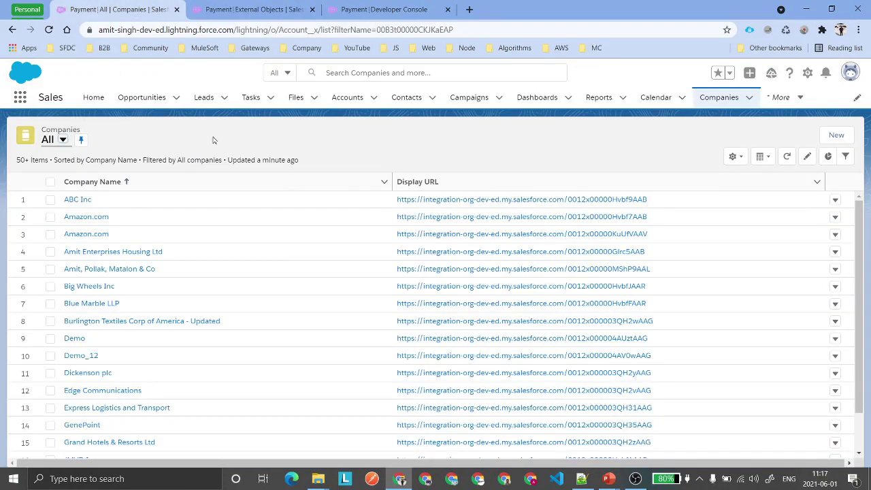
left_click(353, 99)
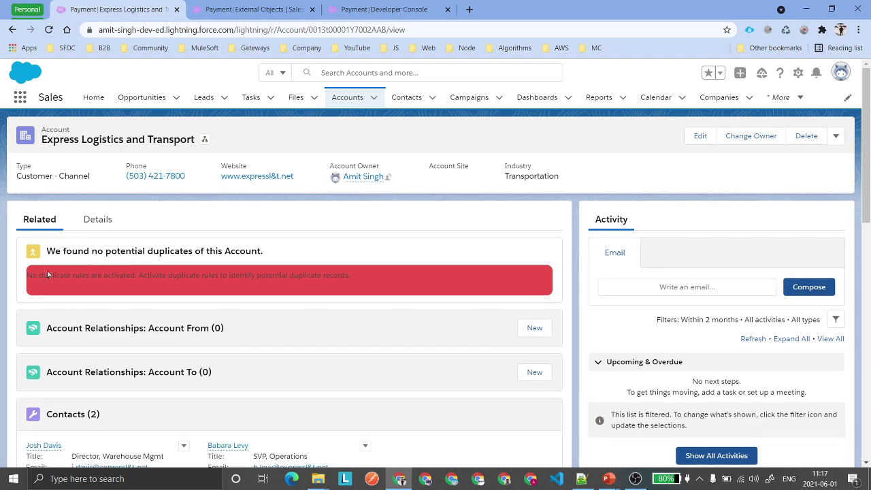
scroll(264, 310, "down", 1)
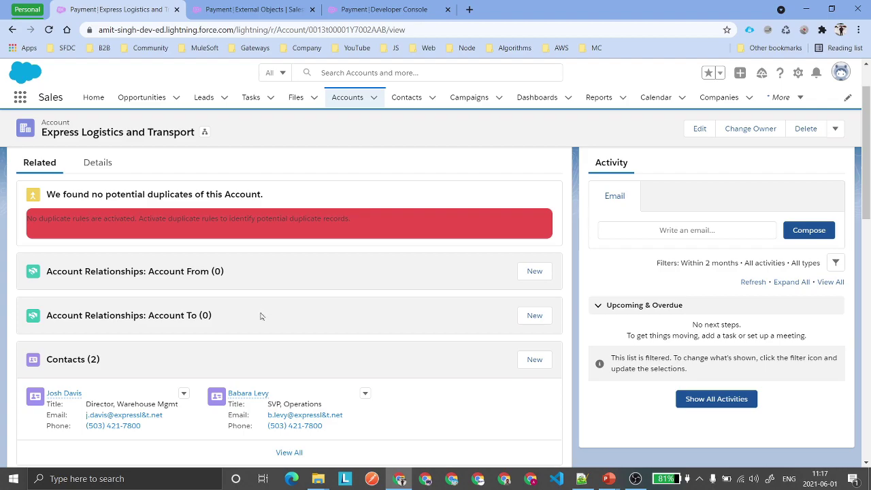
left_click(251, 9)
Step: Start a new Lookup Relationship field on Company related to Account
scroll(384, 299, "down", 3)
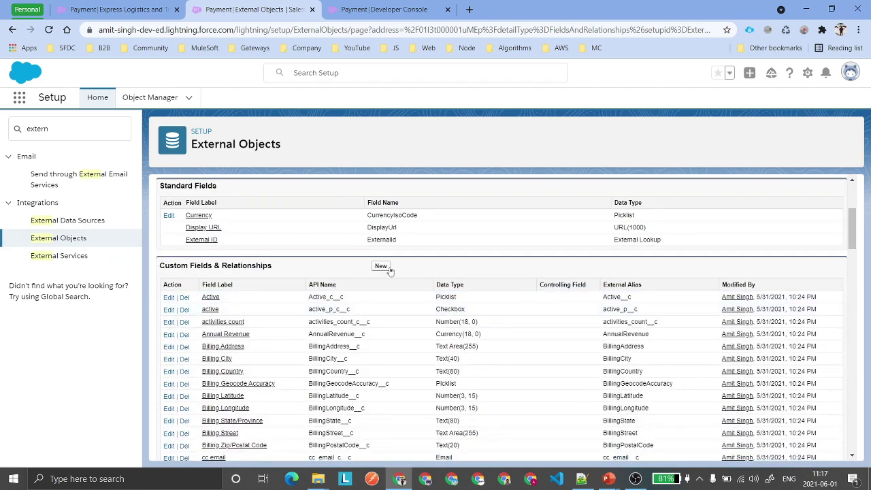
left_click(381, 267)
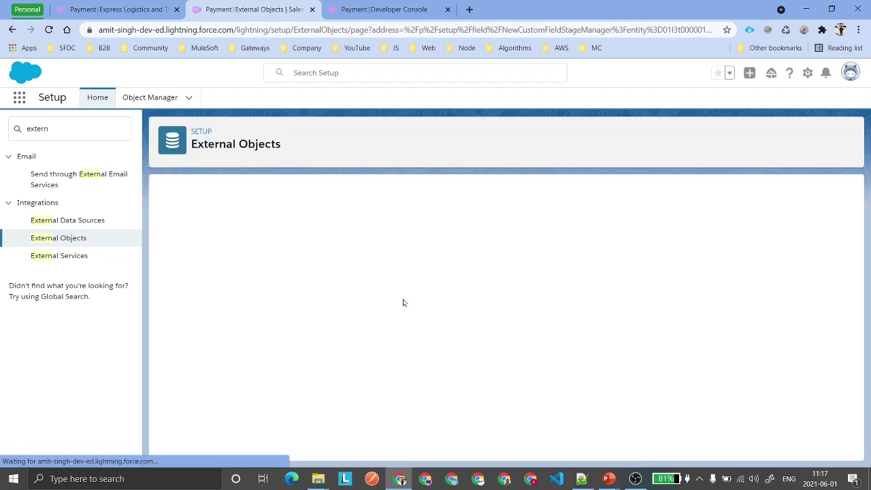
left_click(211, 342)
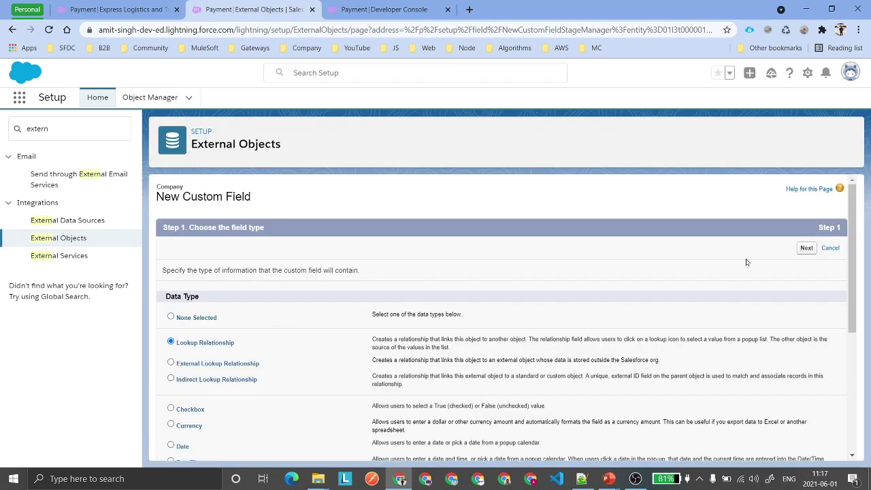
left_click(800, 248)
left_click(355, 293)
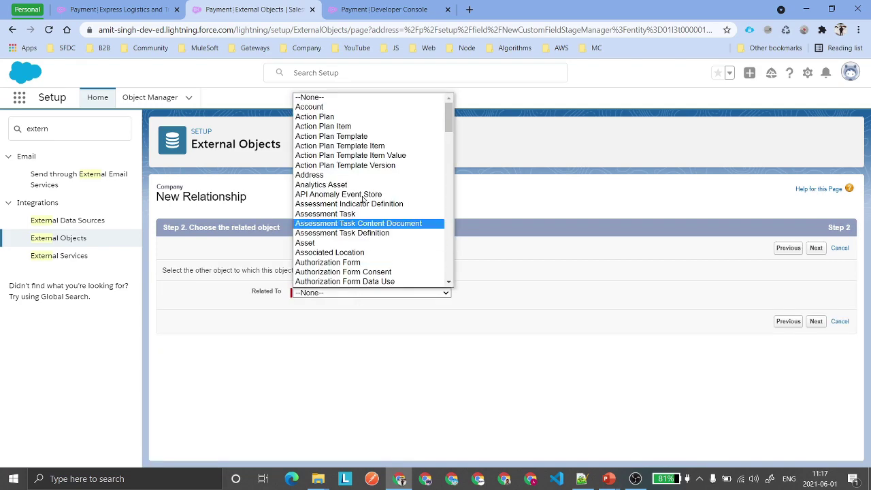
left_click(345, 108)
left_click(815, 321)
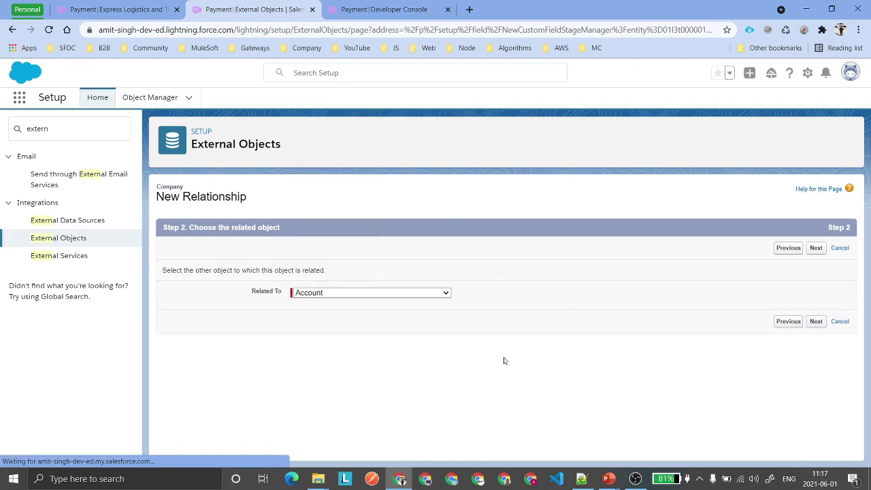
Step: Keep the Account label, accept security, layout and related list defaults, and save the field
left_click(486, 290)
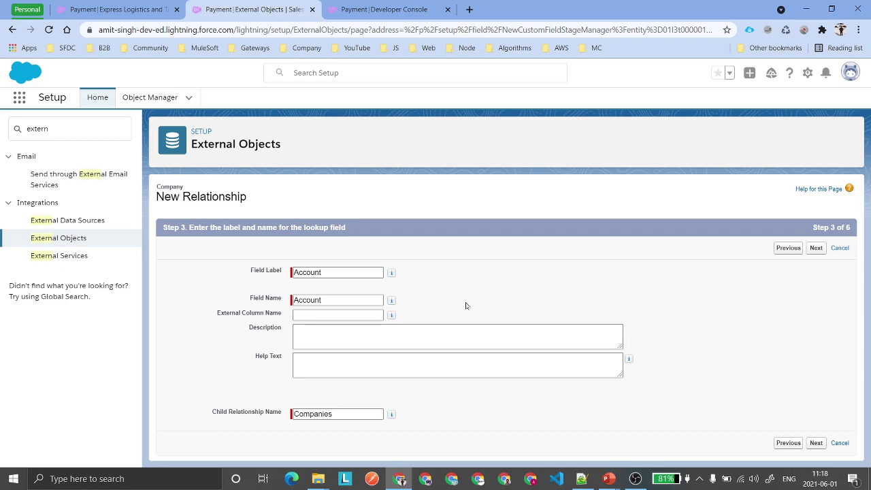
key("Tab")
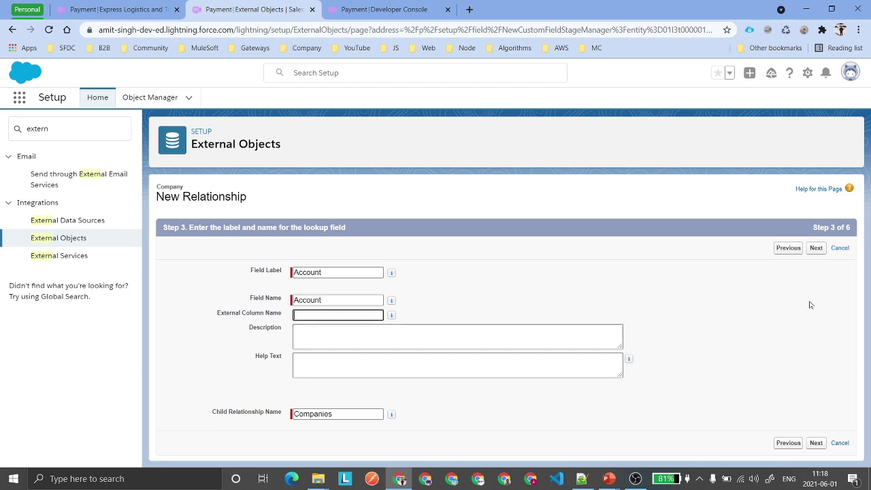
left_click(816, 249)
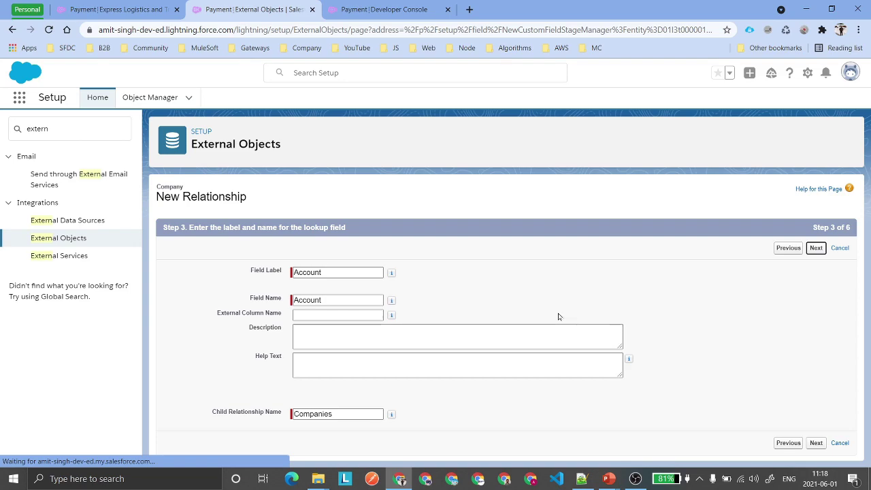
key("Return")
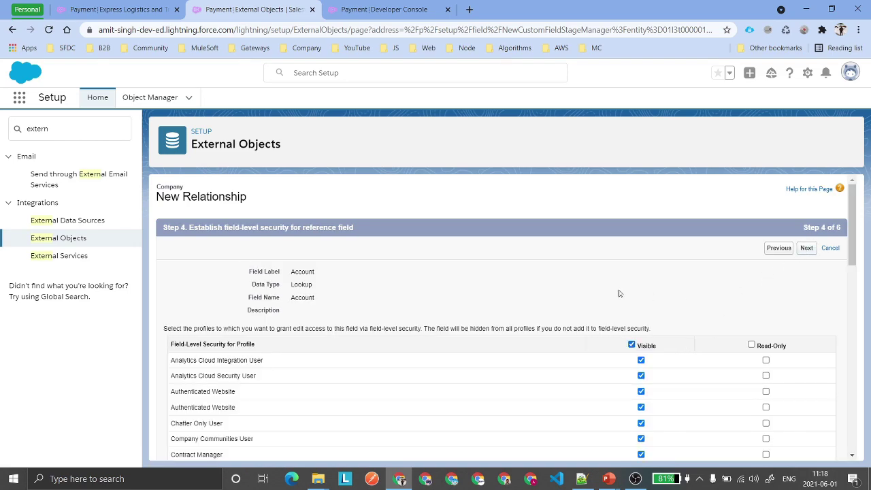
left_click(811, 250)
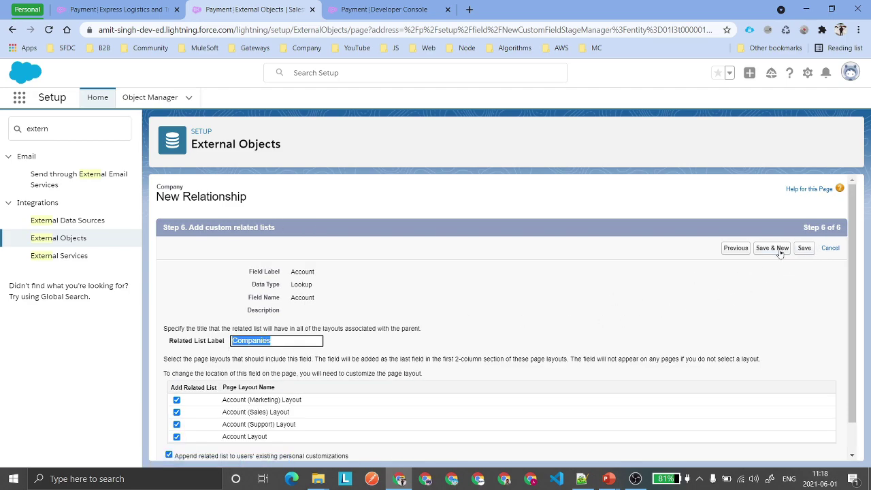
left_click(804, 249)
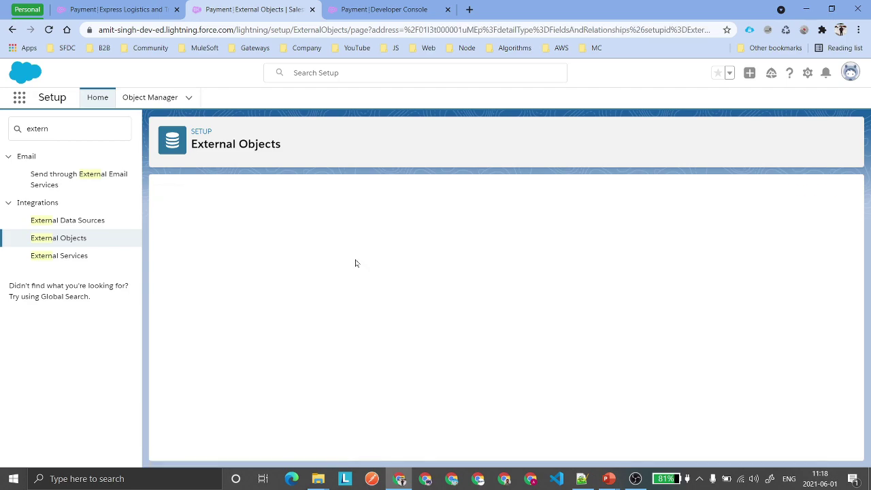
key("ctrl+shift+Tab")
Step: Open the Burlington Textiles Corp of America - Updated company, search its details for 'accoun', and reload
left_click(783, 97)
left_click(783, 120)
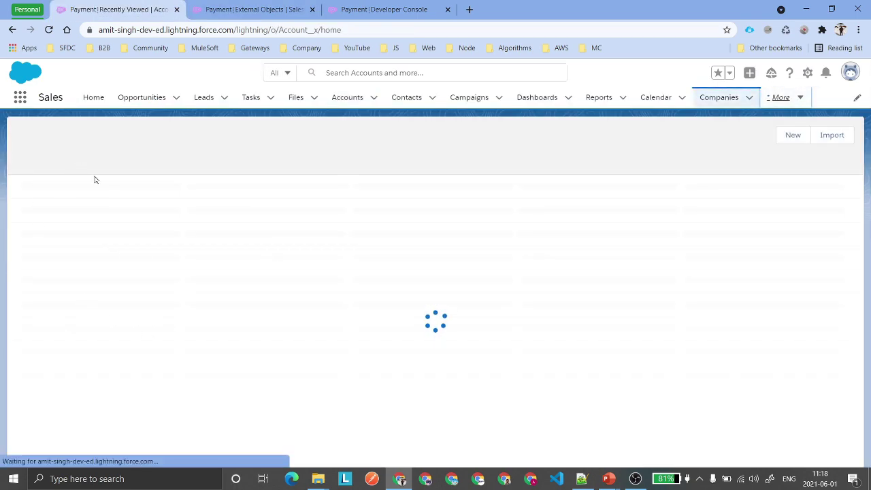
left_click(62, 139)
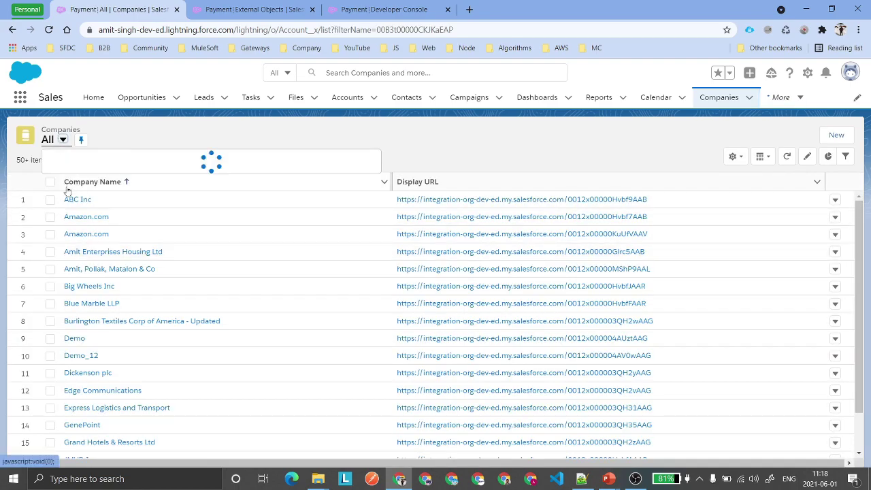
left_click(87, 195)
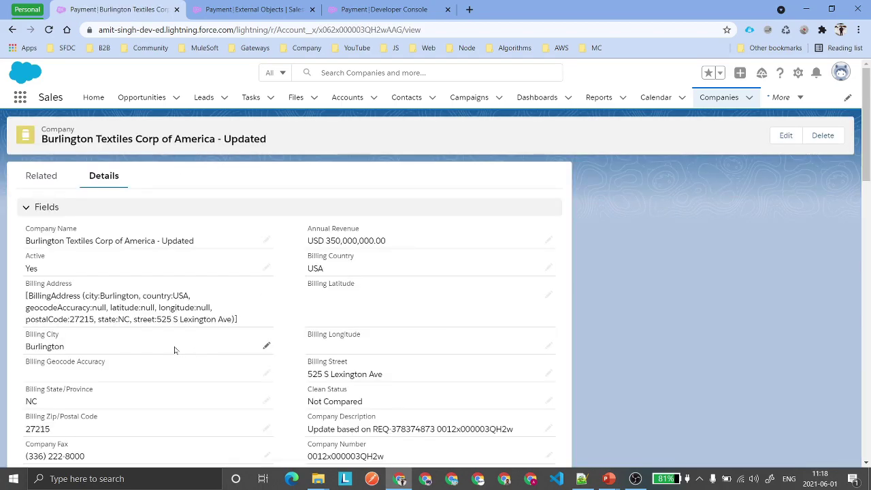
scroll(174, 353, "down", 10)
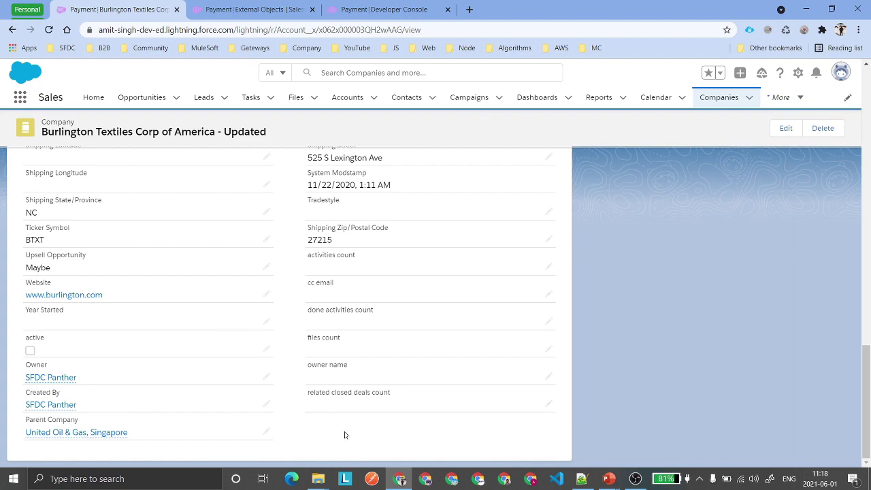
key("ctrl+f")
type("accoun")
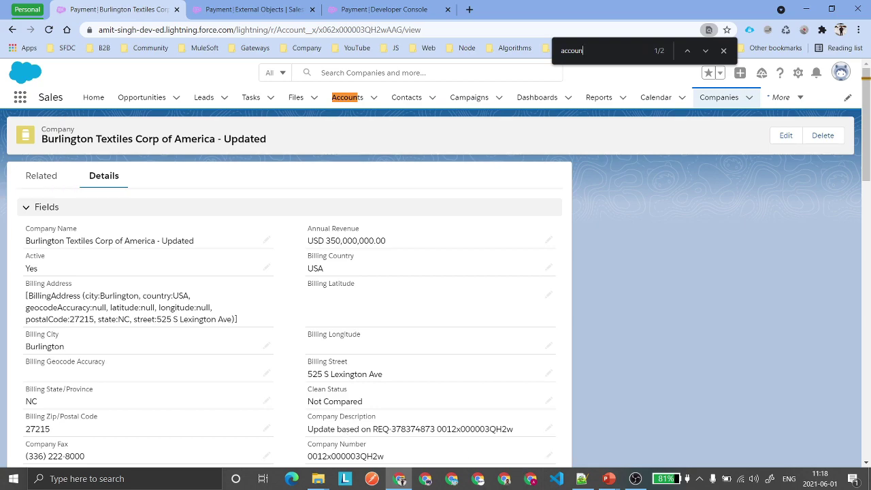
key("F5")
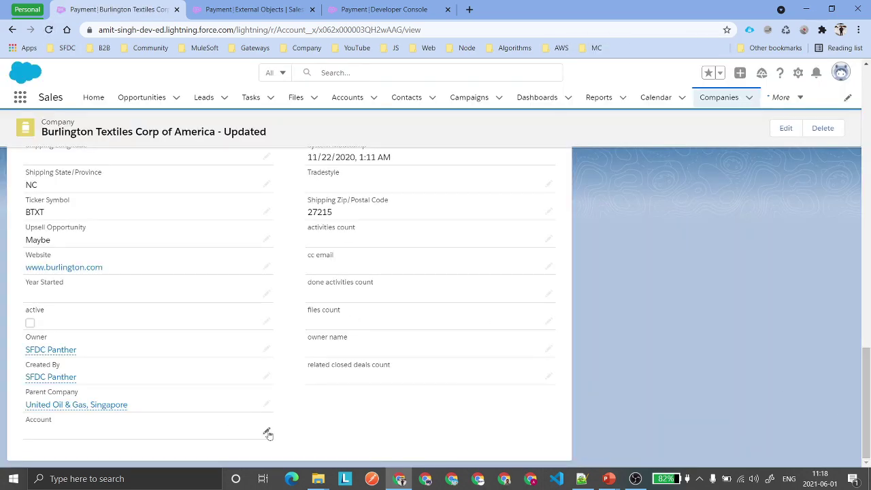
Step: Set the company's Account to Express Logistics and Transport and save
left_click(267, 433)
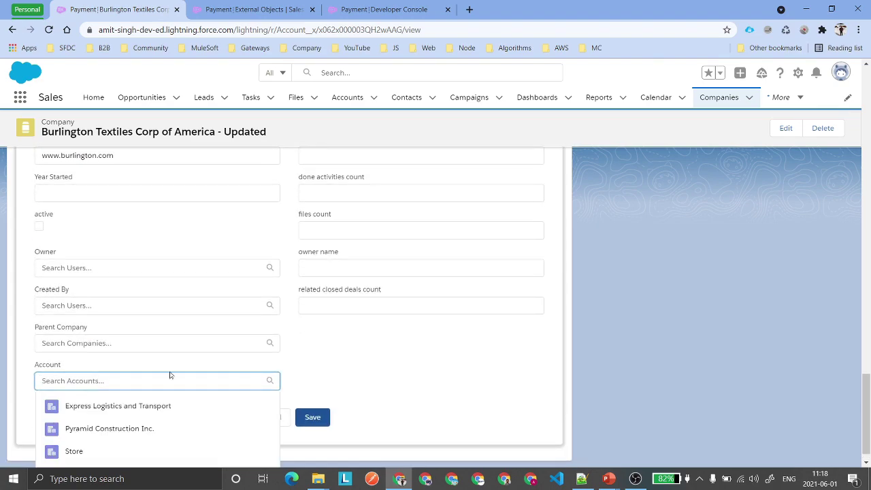
left_click(164, 372)
left_click(138, 403)
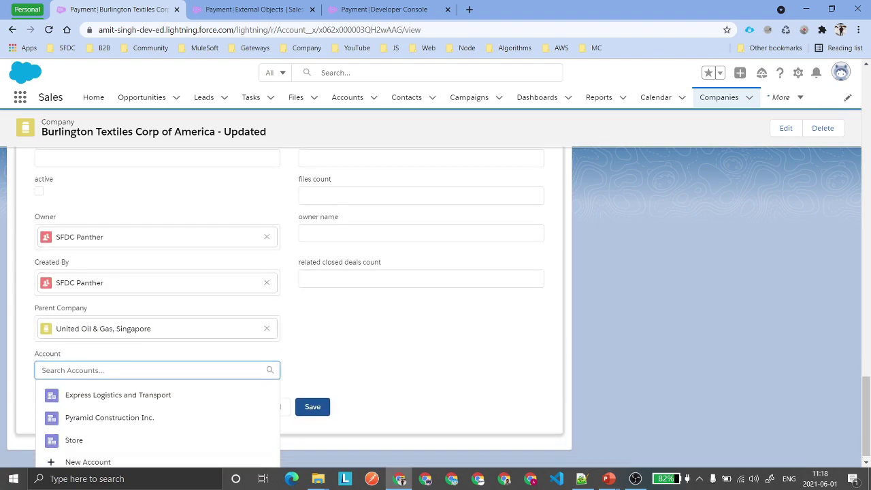
left_click(102, 386)
left_click(300, 416)
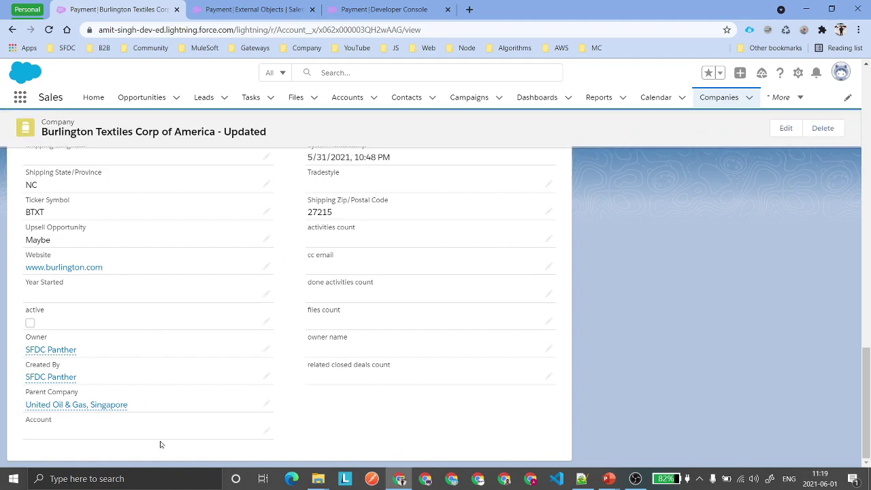
Step: Change the company's Account to Store and save again
left_click(265, 433)
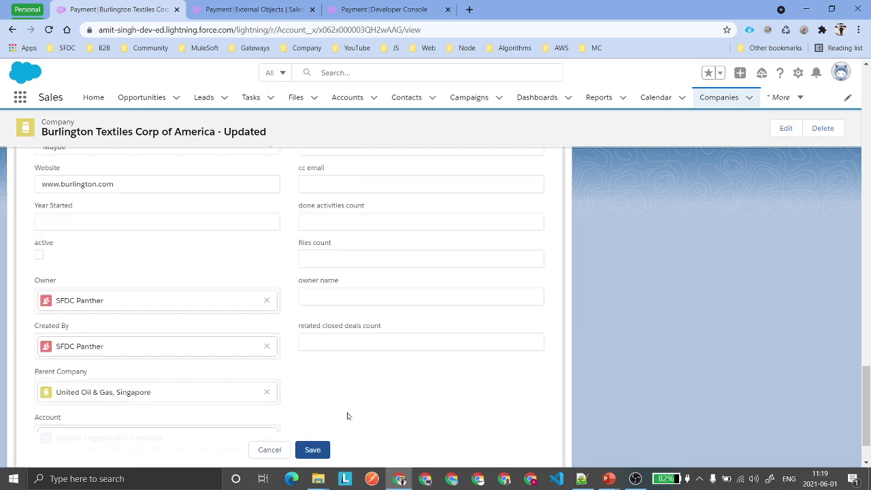
left_click(267, 376)
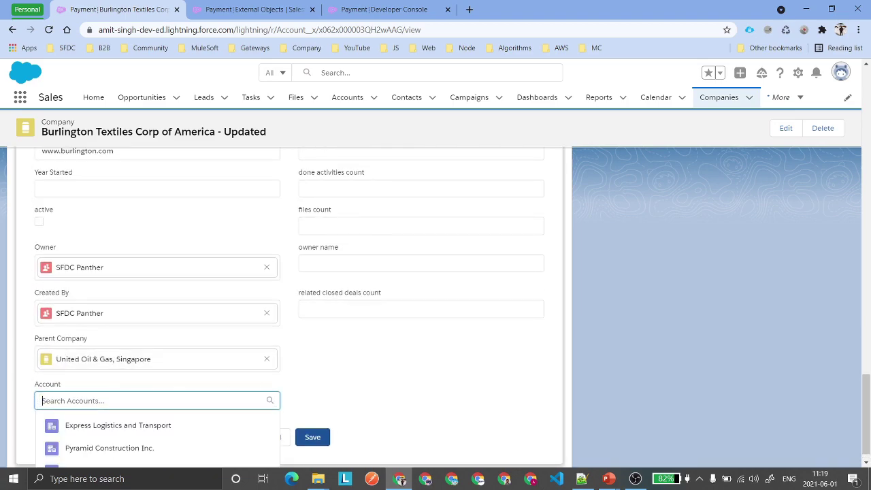
left_click(102, 426)
left_click(326, 417)
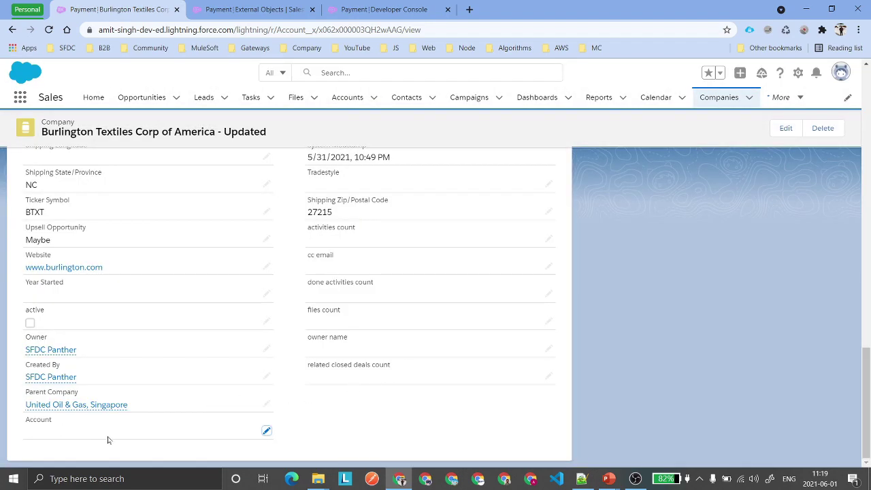
Step: Reload and review the company record, check recent Accounts, then open Setup's Object Manager
left_click(48, 30)
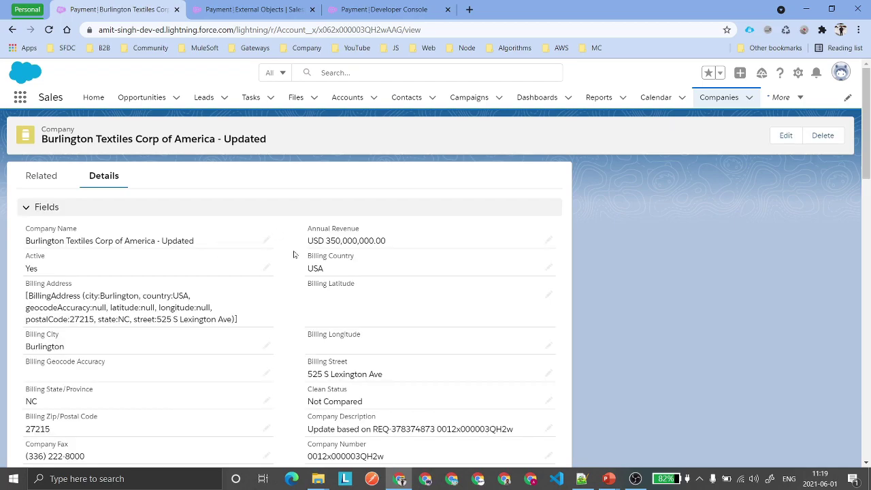
scroll(303, 247, "down", 15)
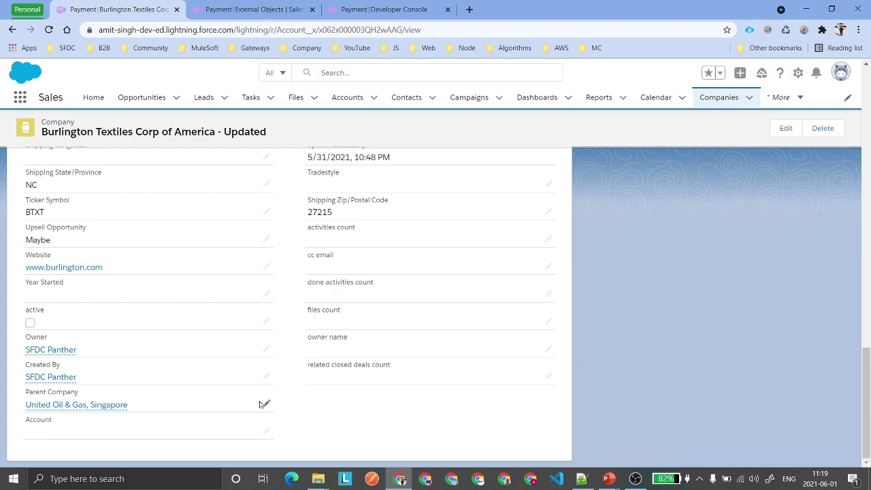
scroll(264, 404, "up", 15)
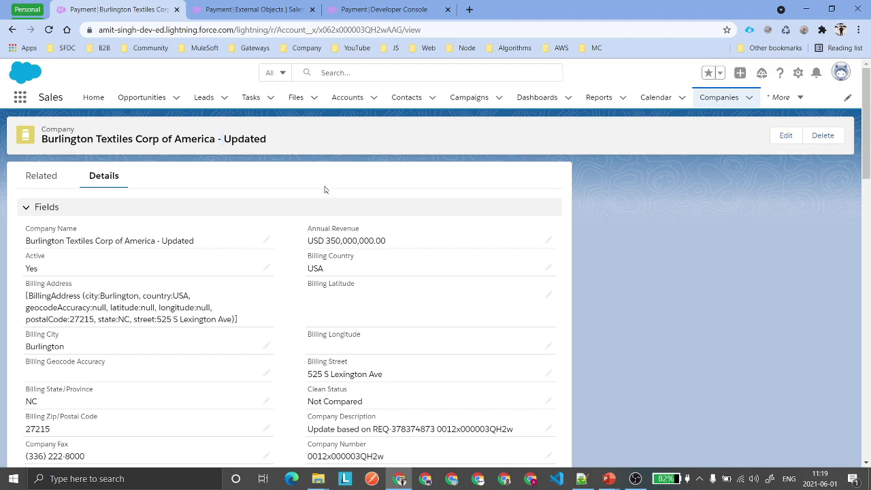
left_click(347, 97)
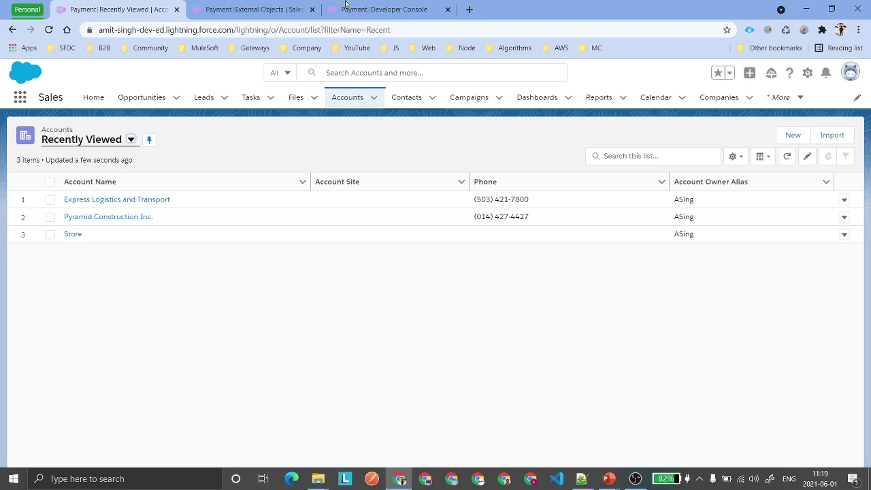
left_click(294, 10)
left_click(149, 97)
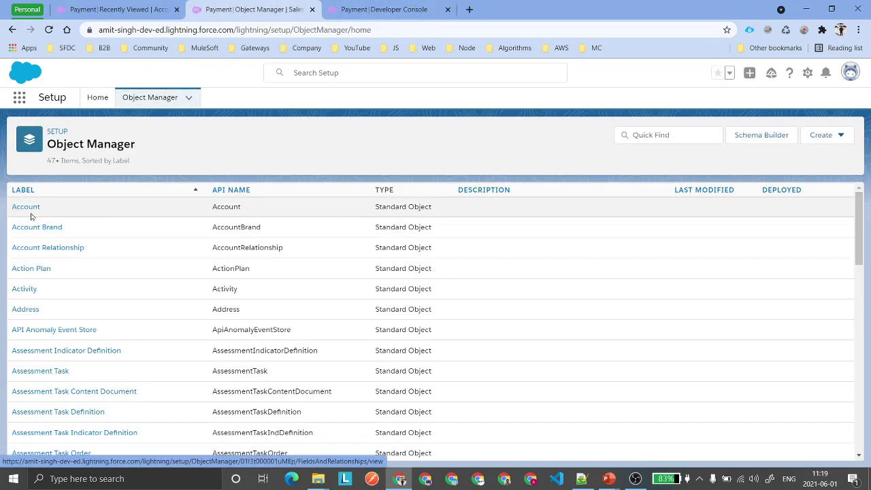
Step: Start a new Account Text field labelled ExternalId with length 18
left_click(30, 208)
left_click(62, 210)
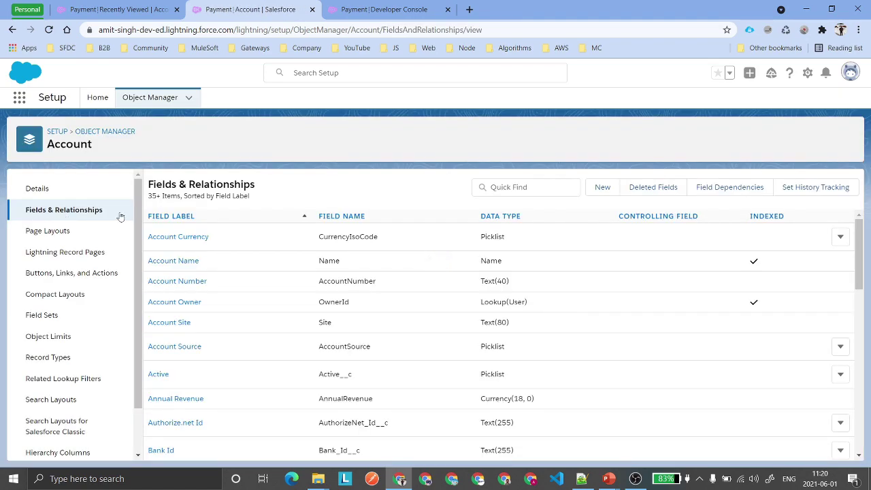
left_click(599, 188)
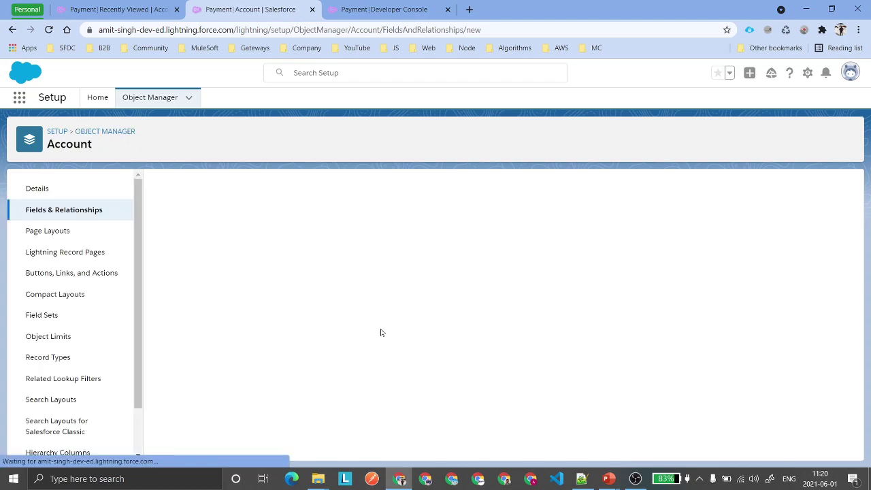
scroll(343, 347, "down", 5)
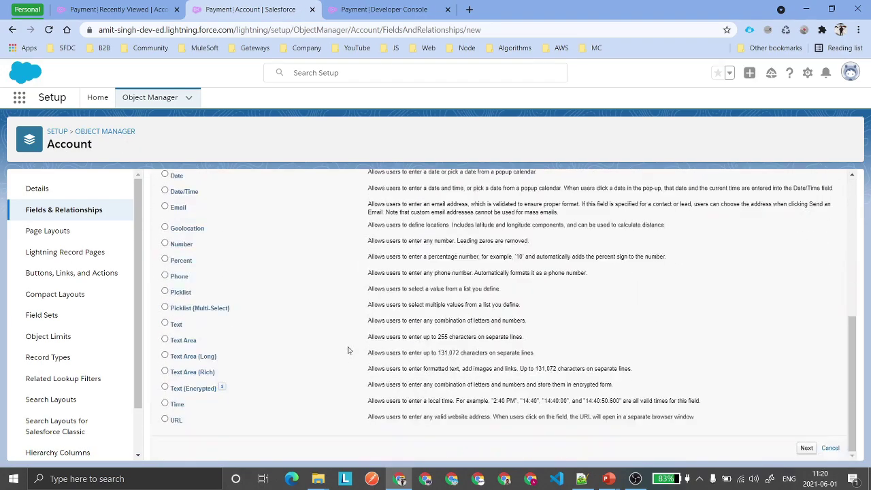
left_click(805, 449)
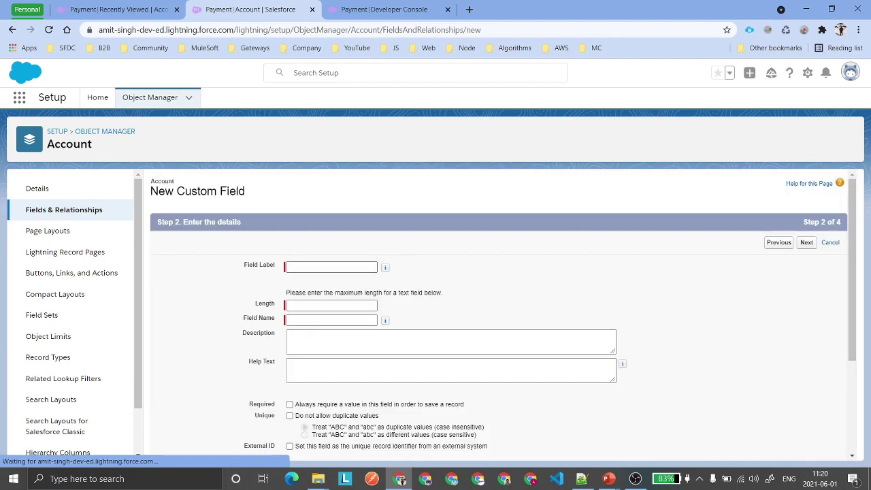
type("ExternalId")
left_click(330, 304)
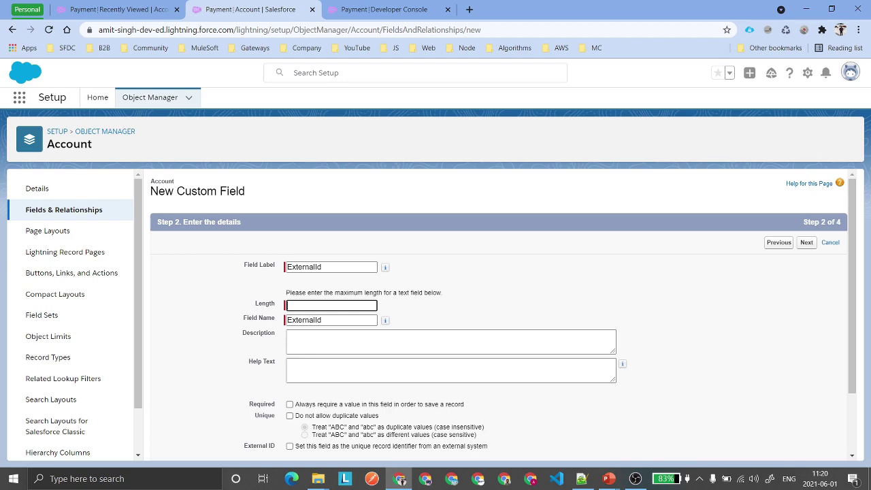
left_click(460, 302)
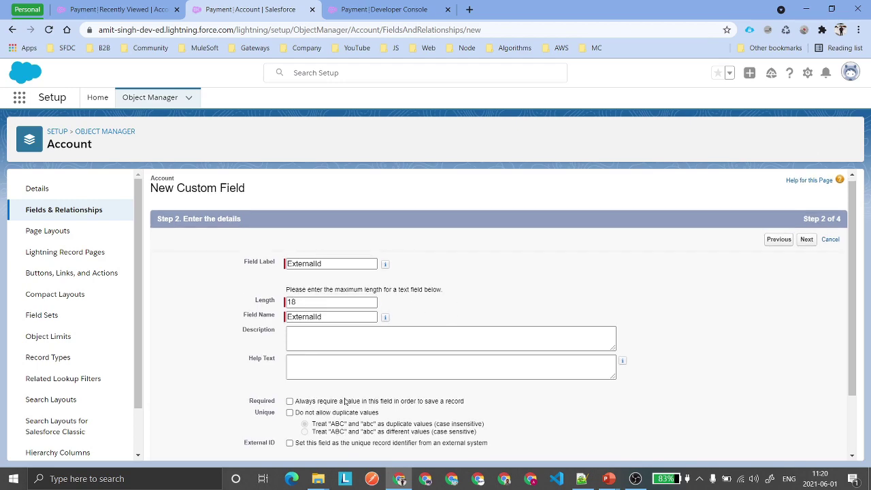
Step: Mark ExternalId as unique and an External ID, add it to all four layouts, and save
scroll(285, 351, "down", 2)
left_click(291, 338)
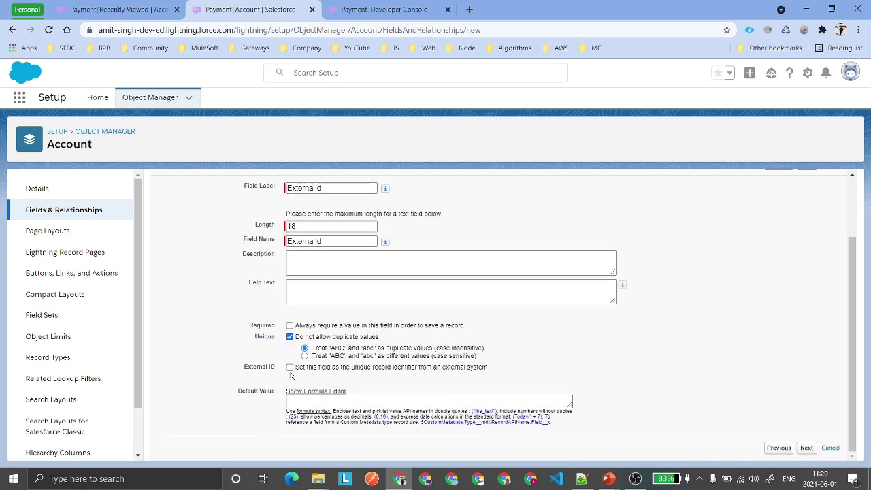
left_click(290, 367)
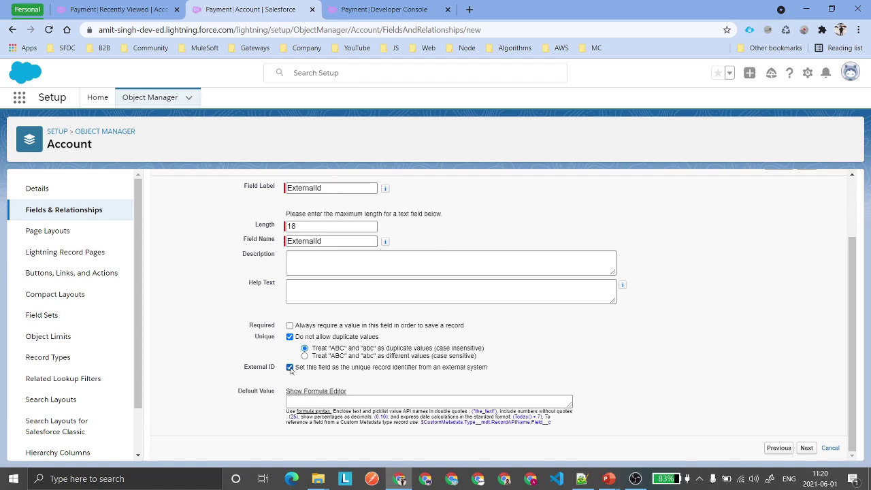
left_click(806, 448)
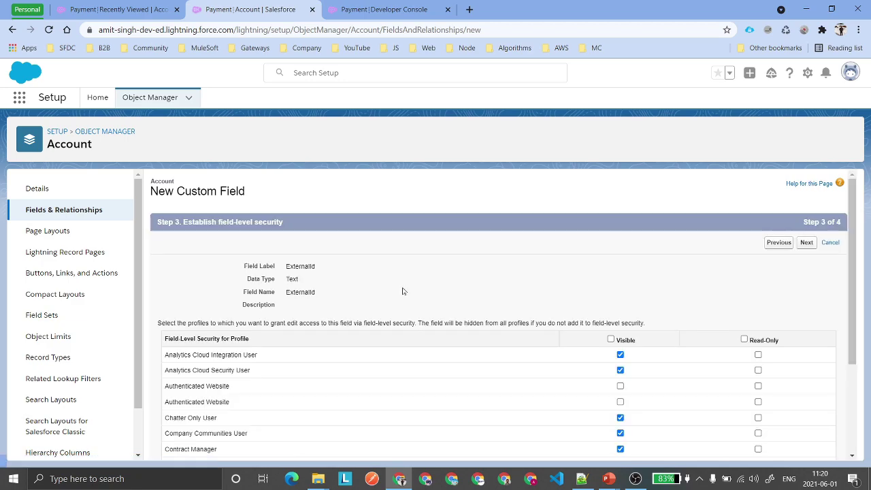
left_click(808, 243)
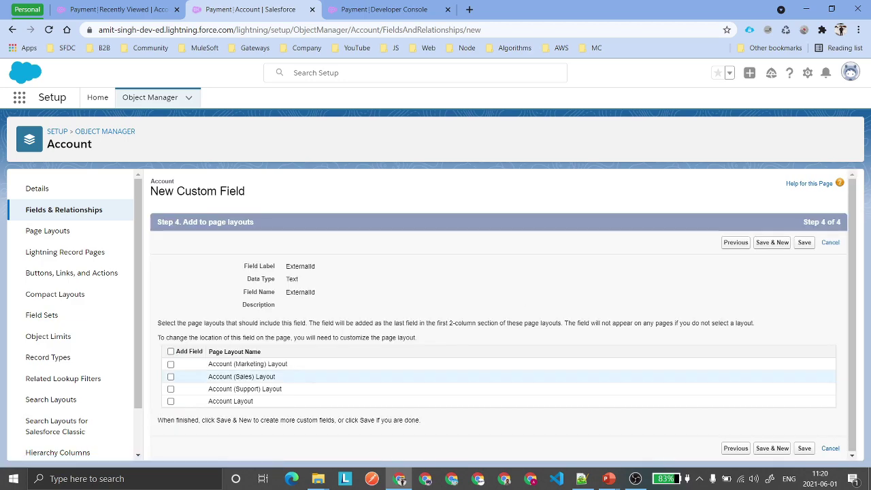
left_click(171, 351)
left_click(803, 243)
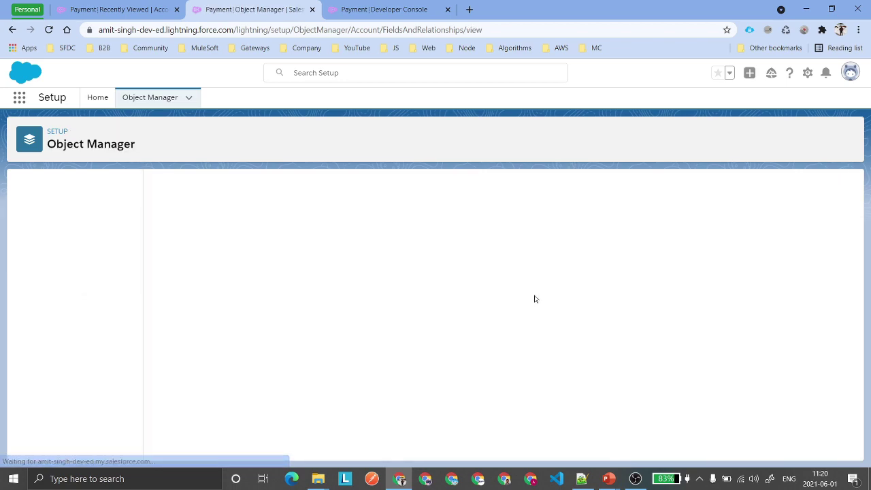
left_click(100, 96)
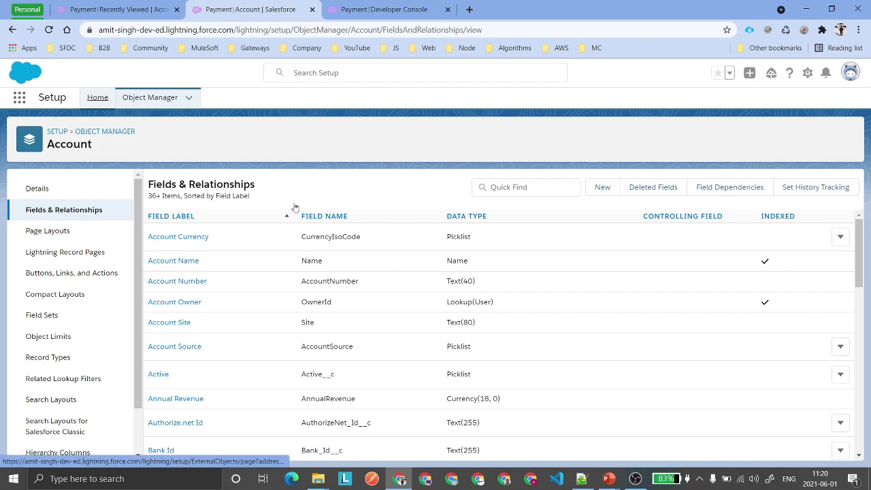
Step: Start a new Indirect Lookup Relationship field on Company related to Account
left_click(115, 251)
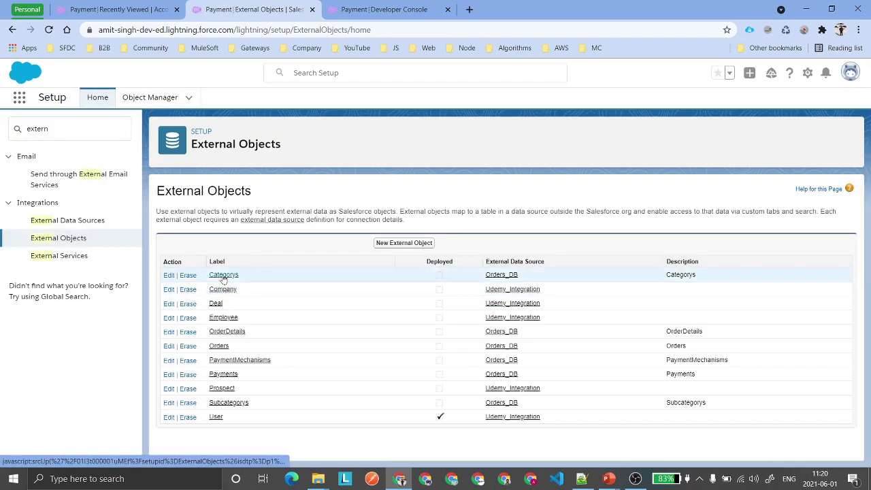
left_click(223, 289)
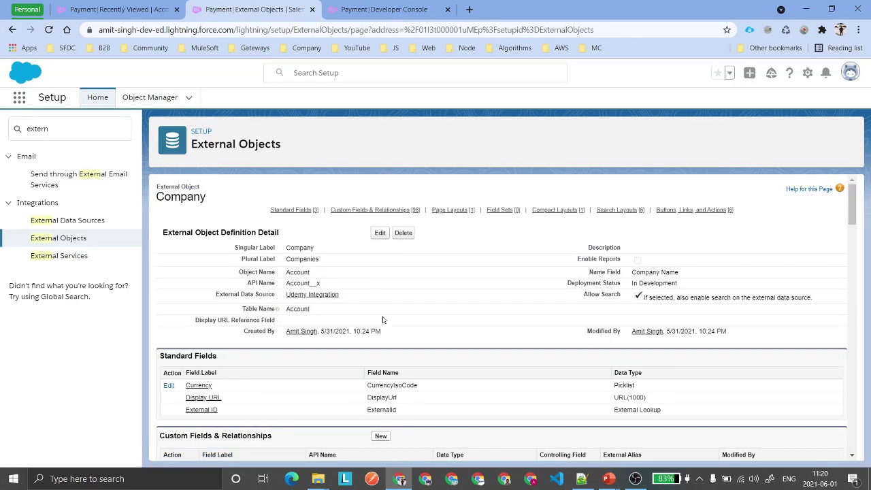
scroll(378, 309, "down", 3)
left_click(380, 266)
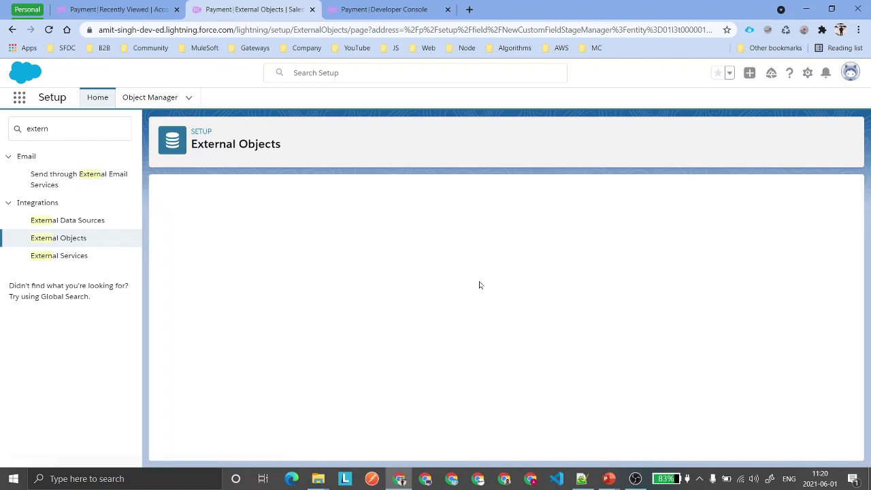
scroll(238, 373, "down", 2)
left_click(223, 325)
left_click(805, 193)
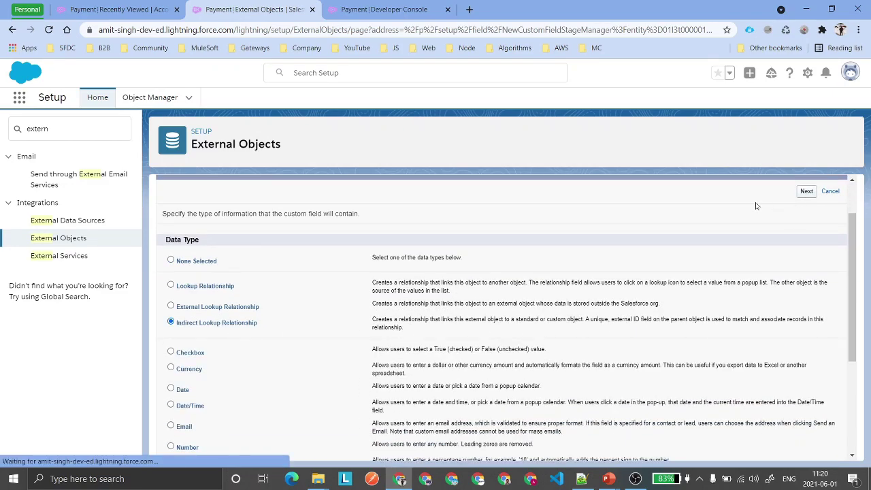
left_click(323, 293)
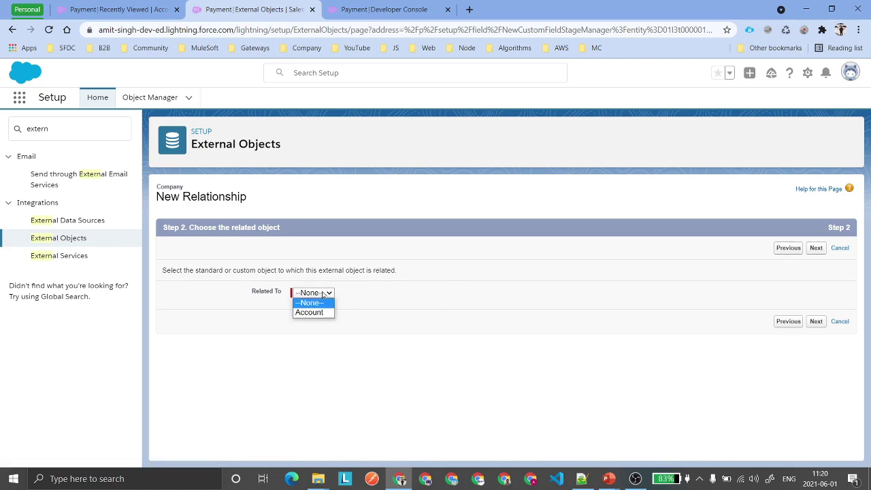
left_click(308, 312)
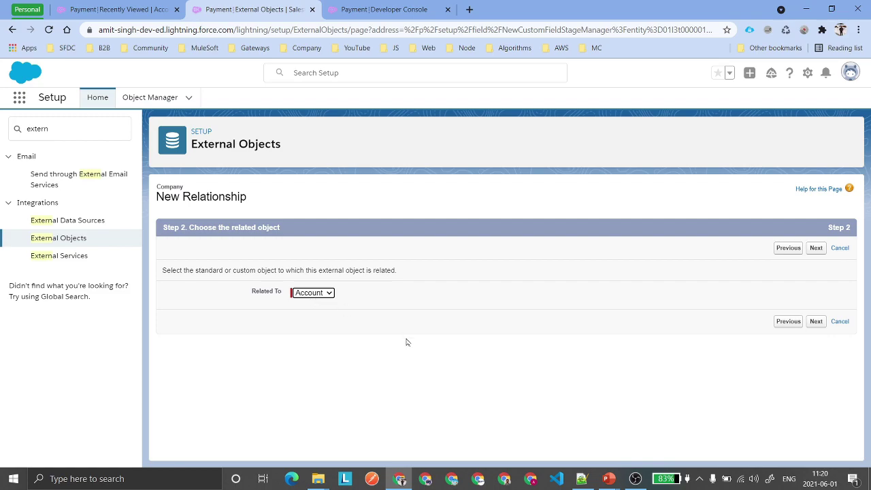
Step: Match on target field ExternalId__c and set the field length to 18
left_click(816, 248)
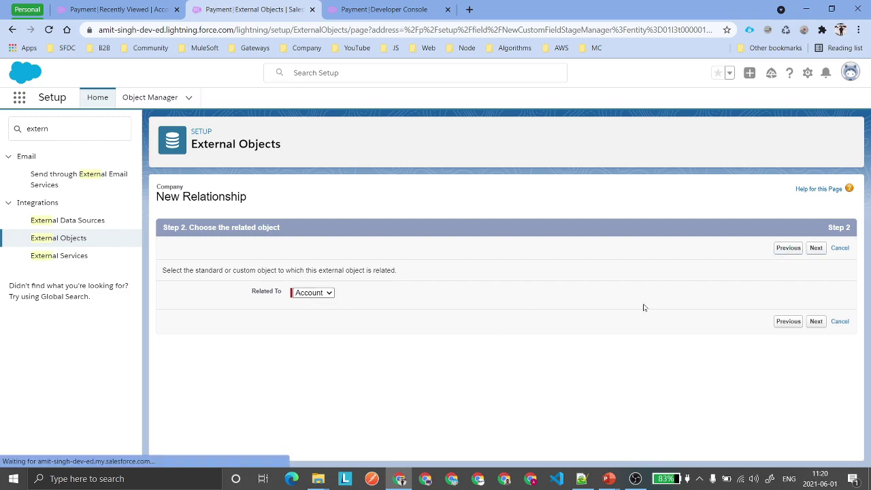
left_click(347, 294)
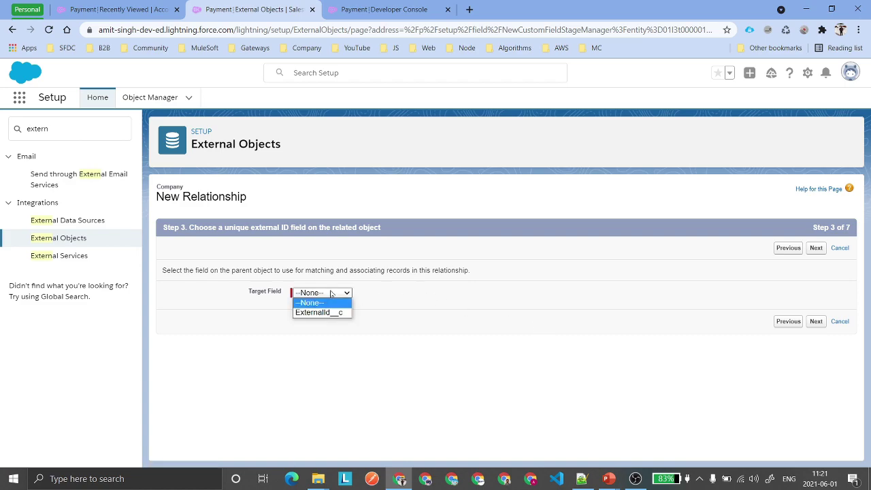
left_click(333, 312)
left_click(816, 248)
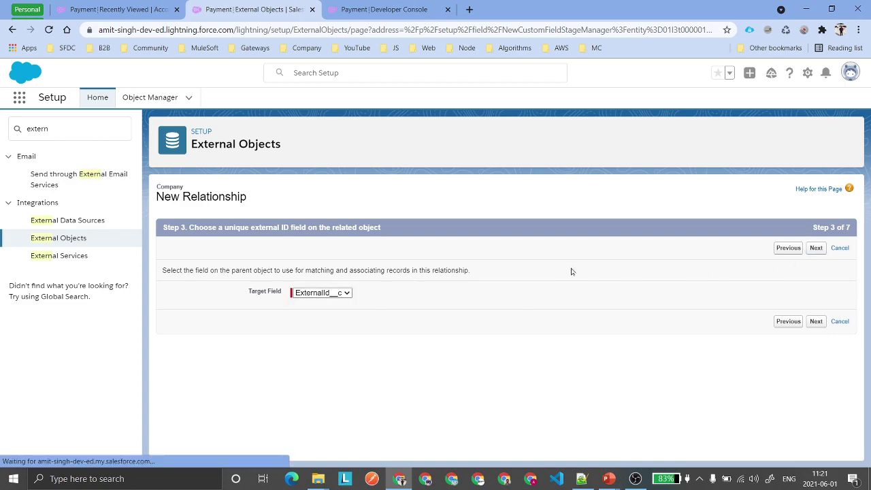
left_click(346, 309)
type("18")
left_click(461, 318)
Step: Examine and focus the External Column Name setting in the relationship wizard
scroll(461, 318, "down", 1)
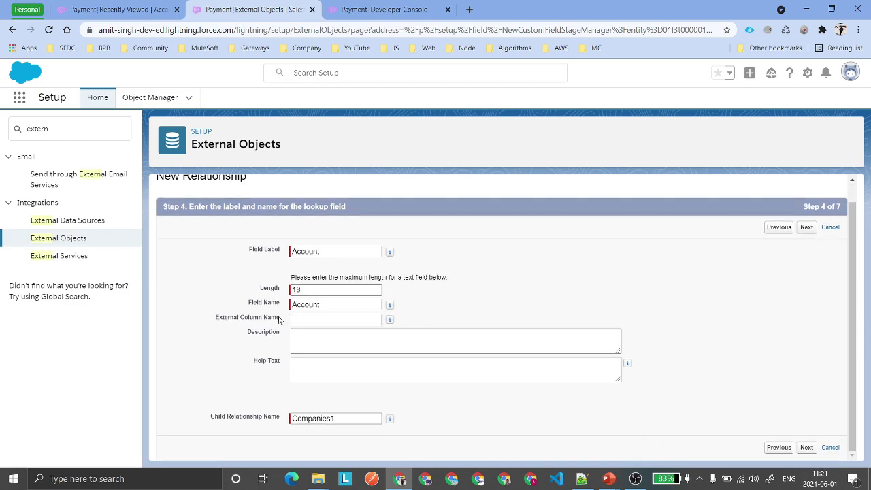
left_click(336, 319)
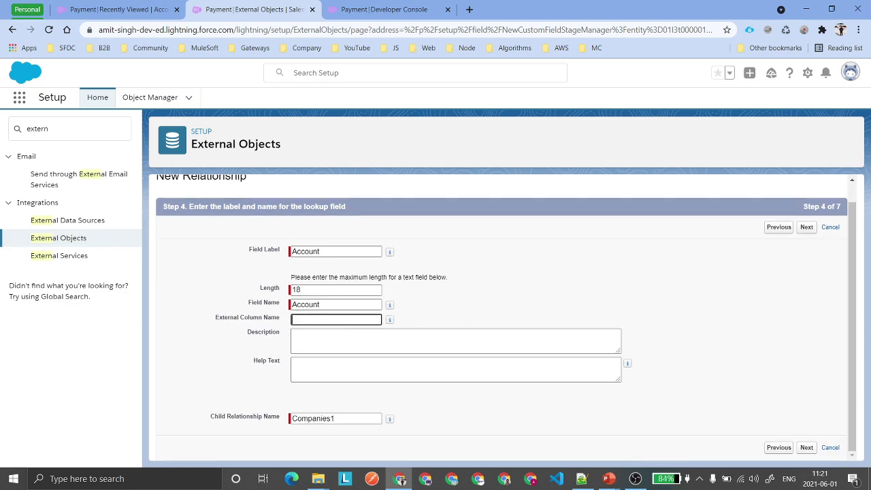
left_click_drag(281, 319, 199, 320)
left_click(279, 319)
left_click_drag(280, 320, 191, 321)
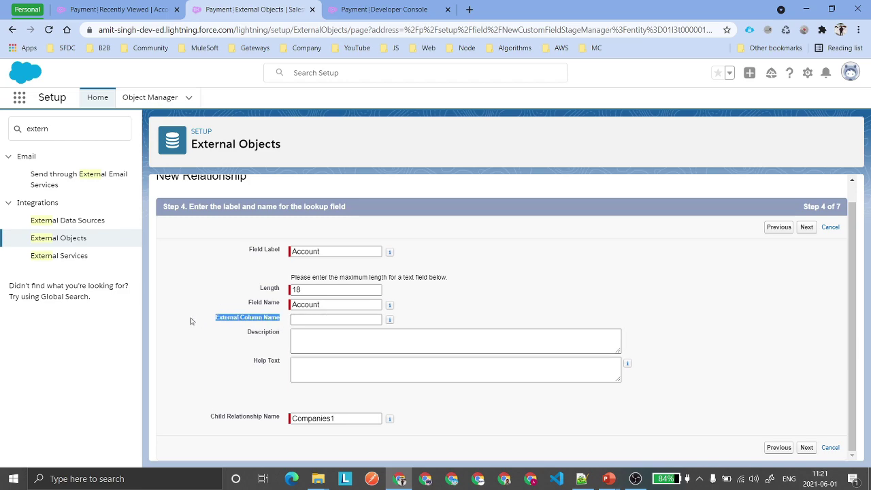
left_click(487, 306)
key("Tab")
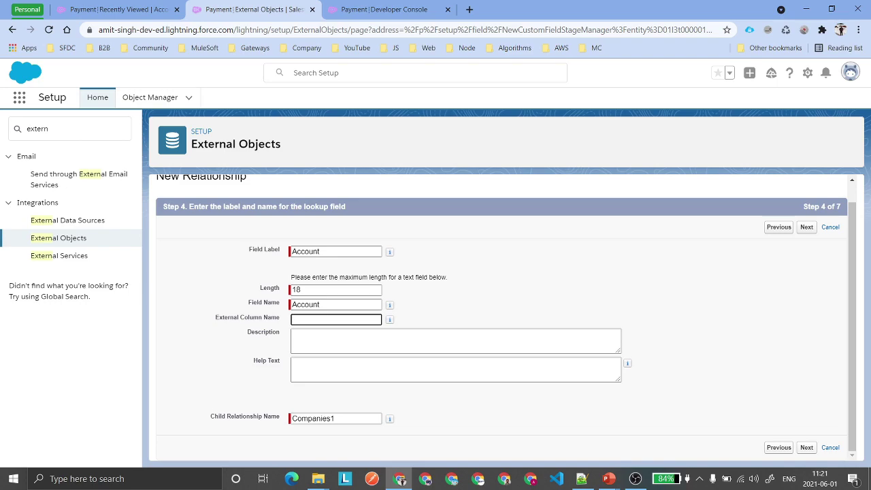
Step: Check the Account field label in the relationship wizard, then cancel the new relationship
left_click(248, 252)
left_click(204, 276)
left_click(181, 4)
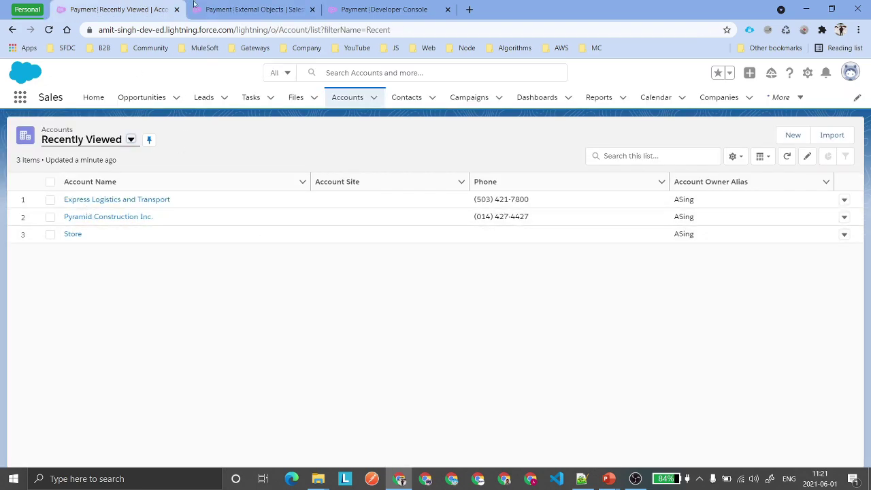
left_click(251, 9)
left_click(264, 250)
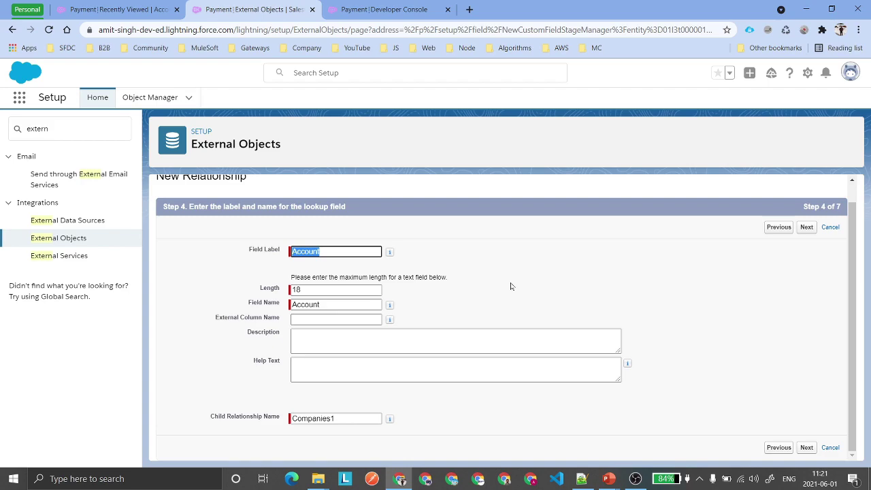
left_click(830, 228)
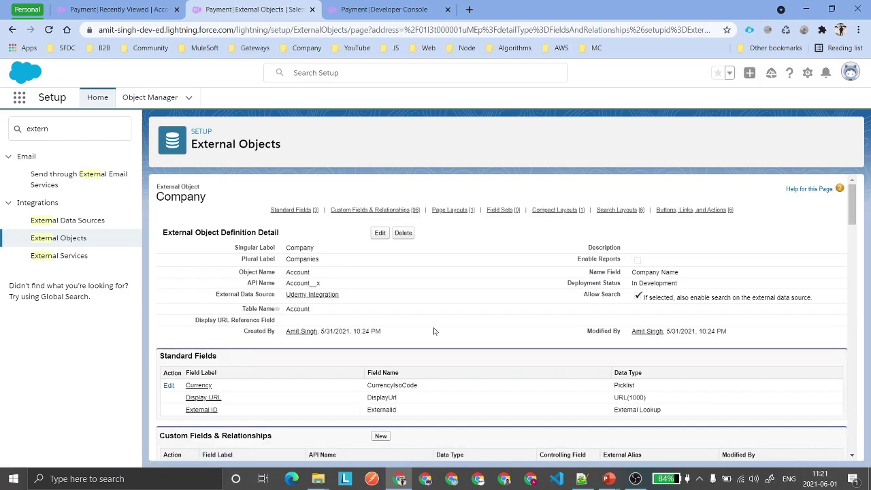
Step: Scroll the Company field list and search the page for AccountN to find Company Number
scroll(433, 331, "down", 3)
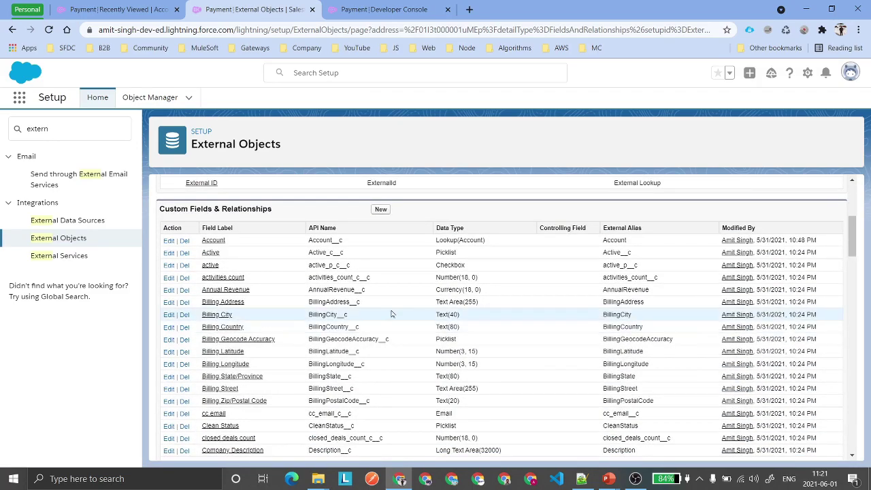
scroll(389, 308, "down", 5)
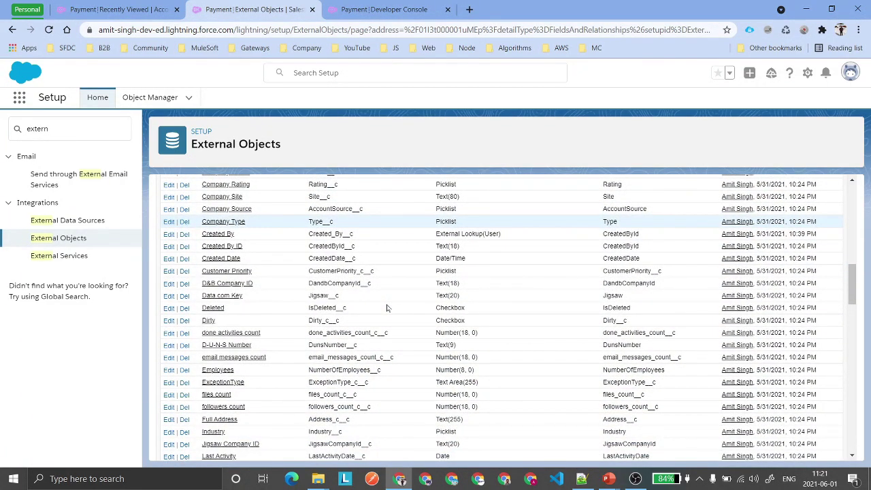
scroll(388, 310, "down", 2)
scroll(391, 313, "down", 6)
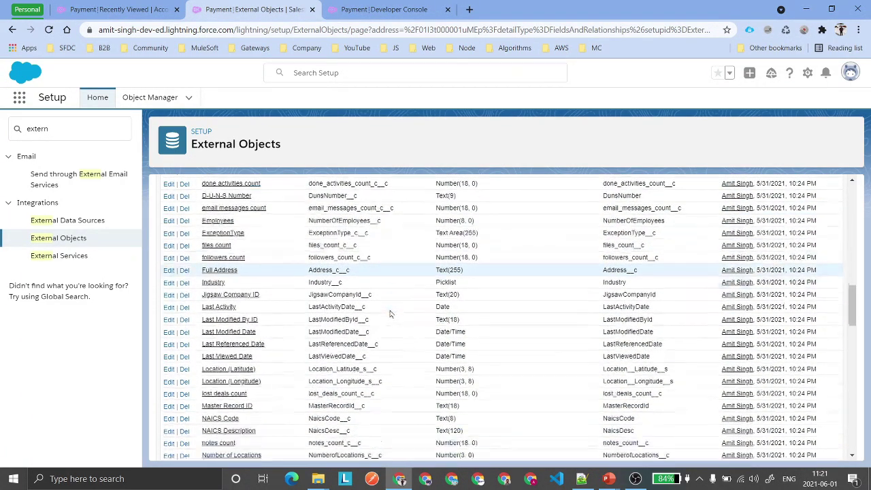
key("ctrl+f")
type("E")
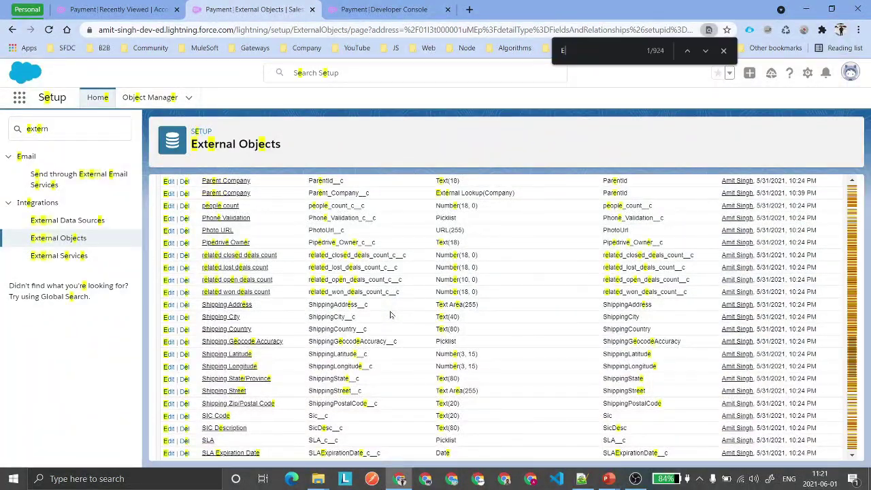
type("xternal I")
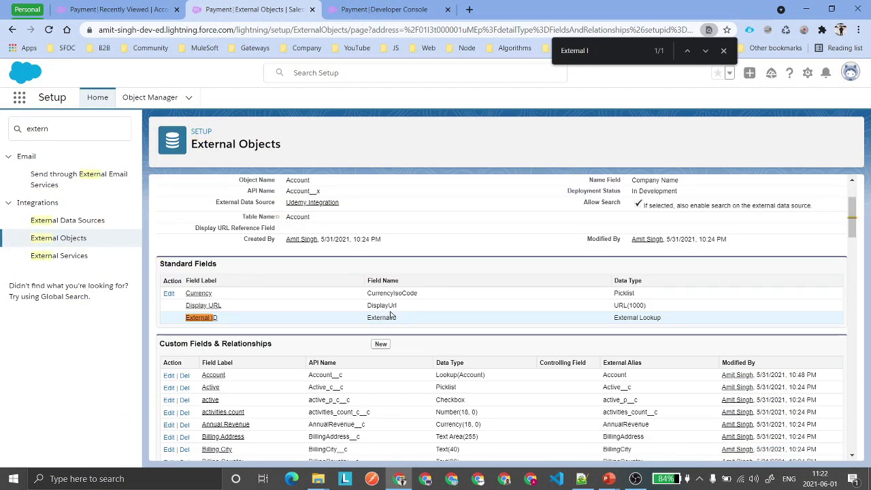
scroll(366, 346, "down", 3)
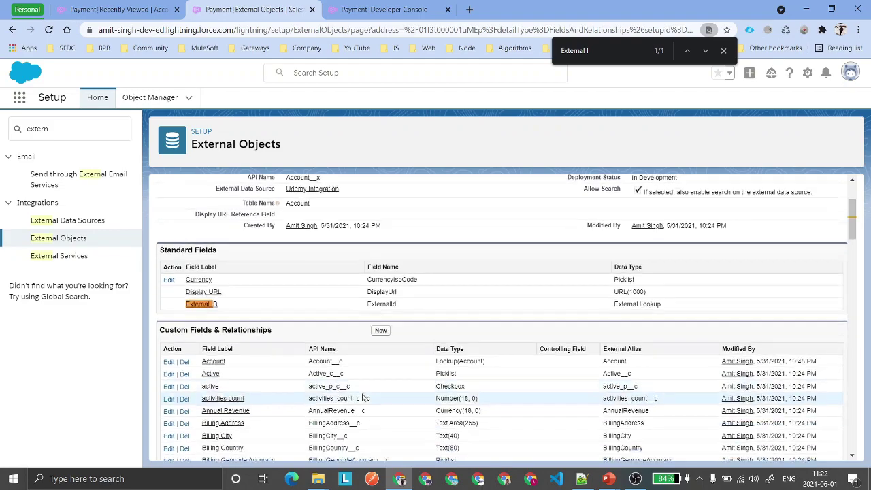
key("BackSpace")
key("BackSpace")
key("BackSpace")
key("BackSpace")
key("BackSpace")
key("BackSpace")
key("BackSpace")
key("BackSpace")
key("BackSpace")
key("BackSpace")
type("AccountN")
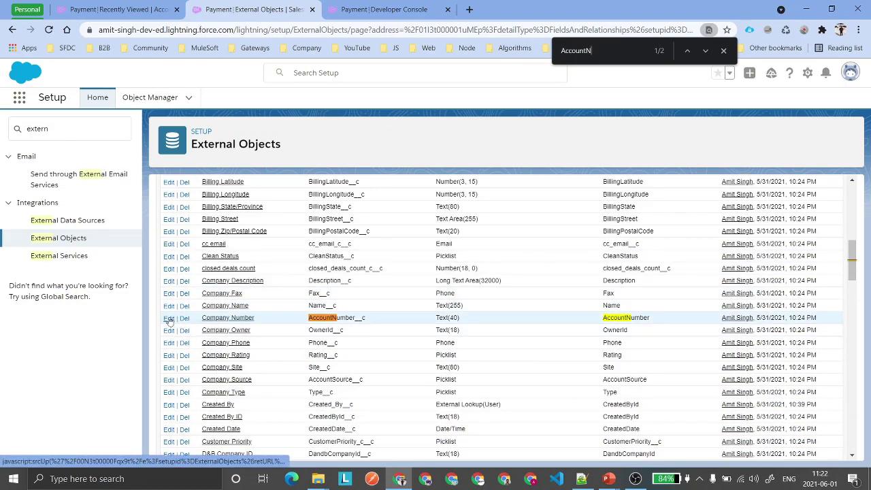
Step: Change Company Number to an Indirect Lookup Relationship to Account, targeting the external ID field
left_click(169, 319)
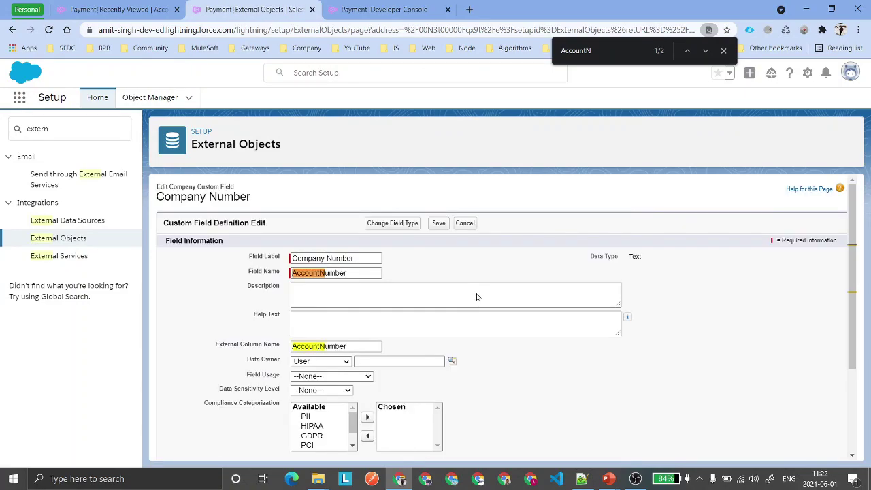
left_click(394, 224)
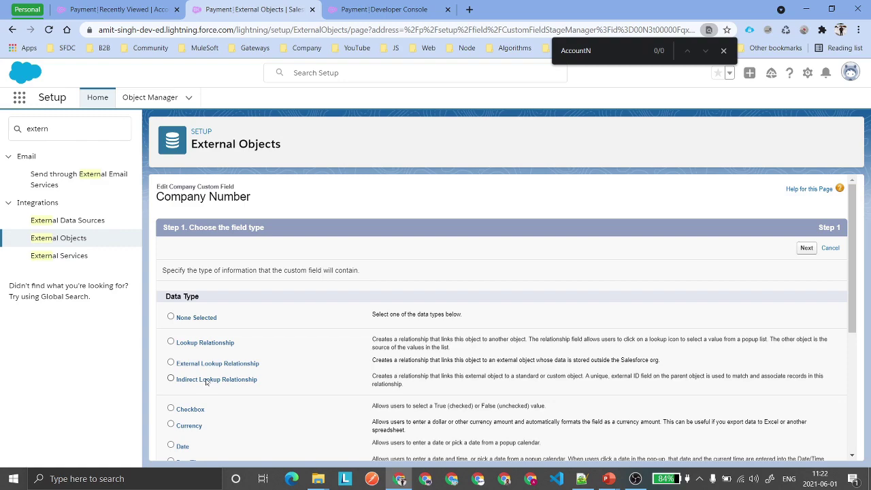
left_click(806, 247)
left_click(313, 293)
left_click(312, 313)
left_click(817, 249)
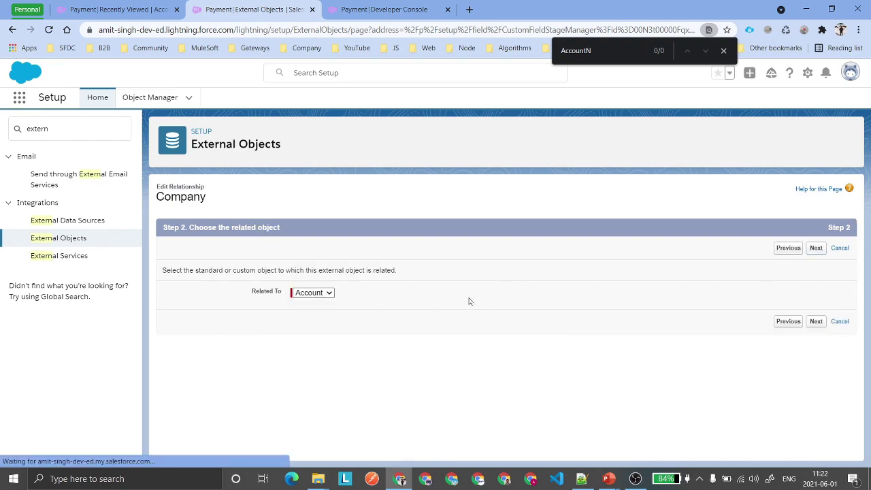
left_click(321, 293)
left_click(327, 316)
left_click(816, 248)
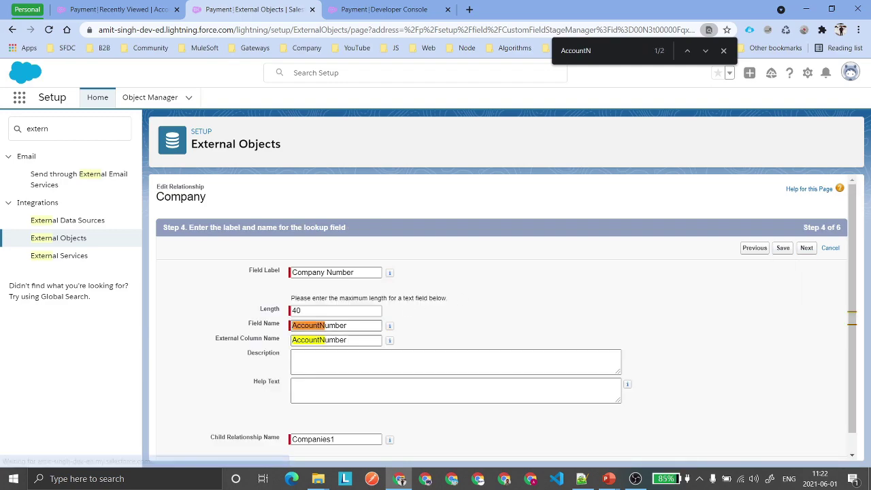
Step: Review External Column Name AccountNumber and length 40, save the field, and close the find bar
double_click(318, 340)
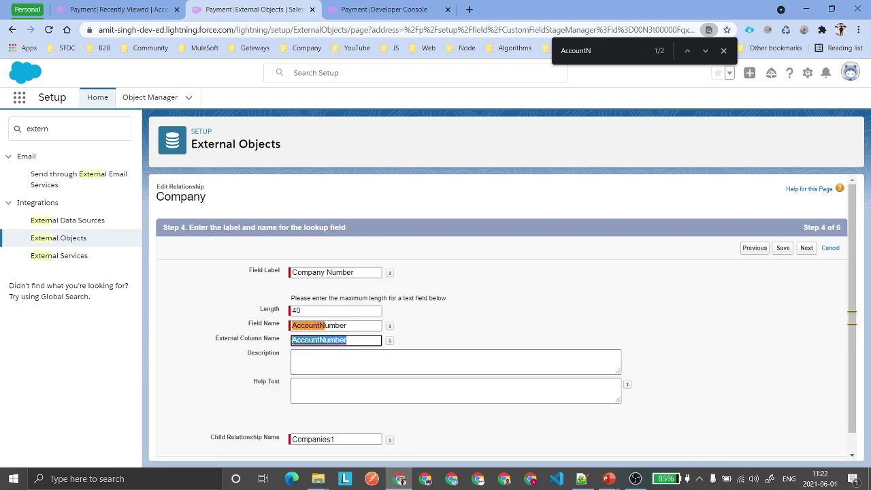
left_click(491, 294)
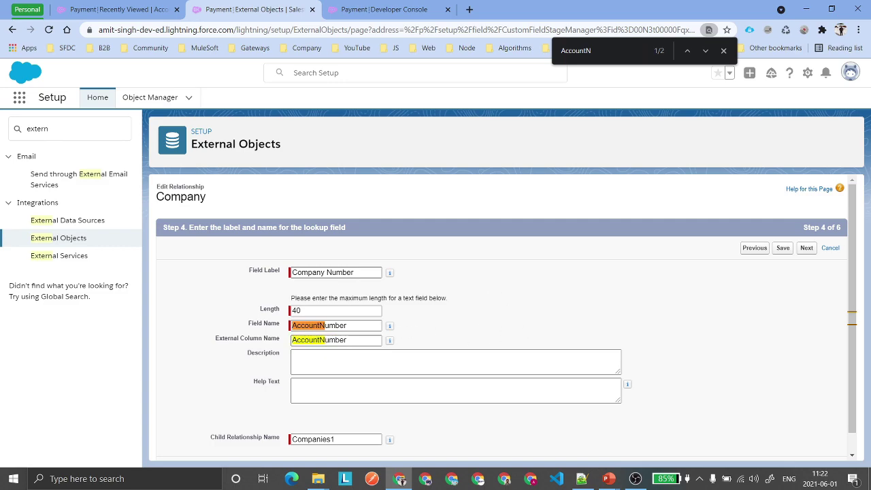
scroll(476, 288, "down", 1)
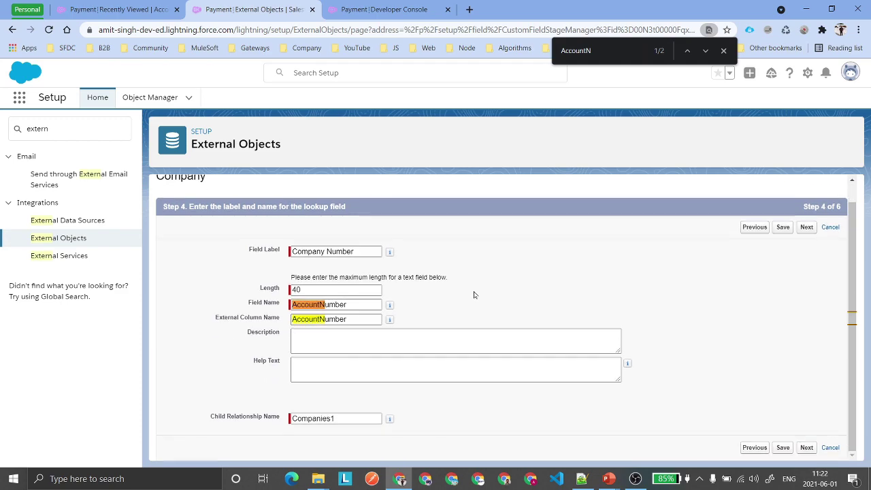
left_click(264, 290)
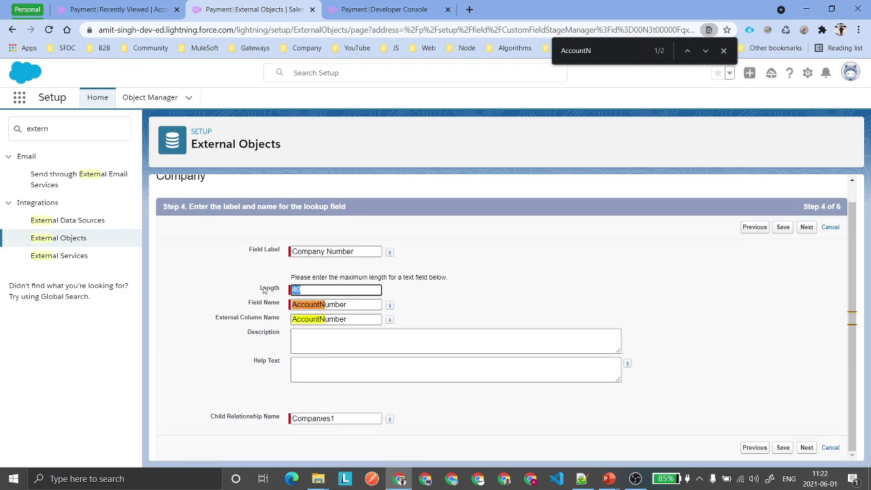
left_click(782, 230)
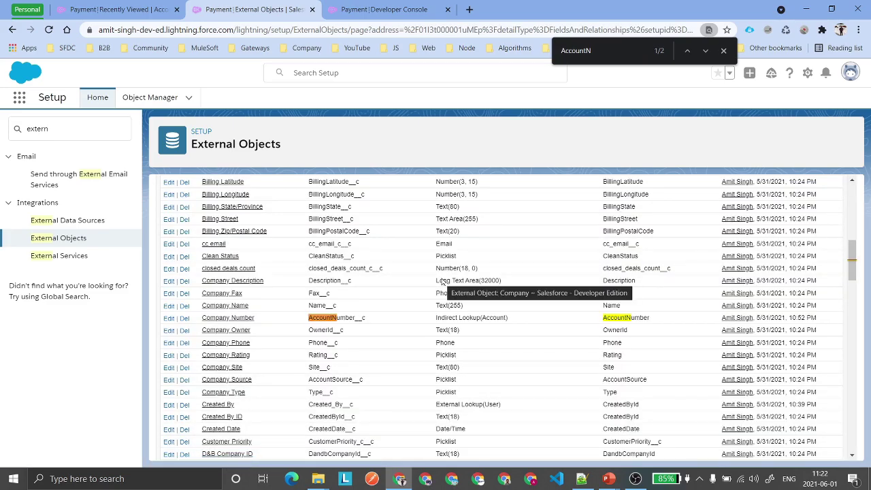
left_click_drag(852, 255, 842, 177)
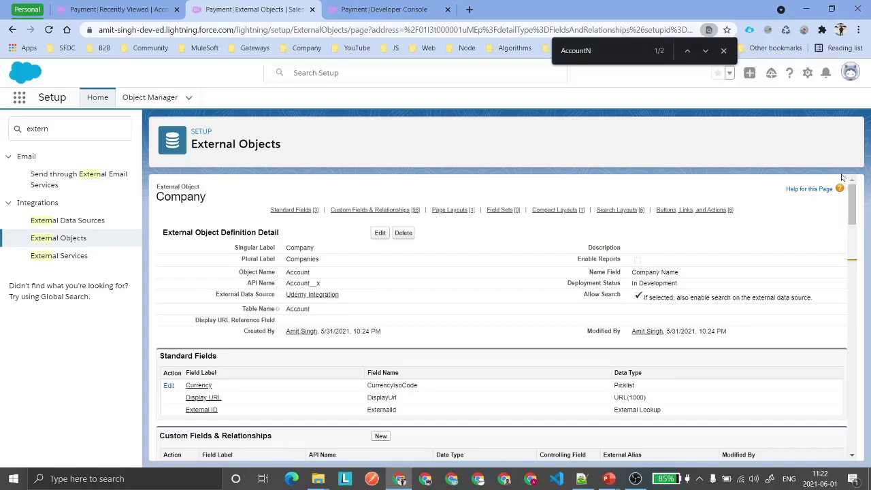
left_click(723, 51)
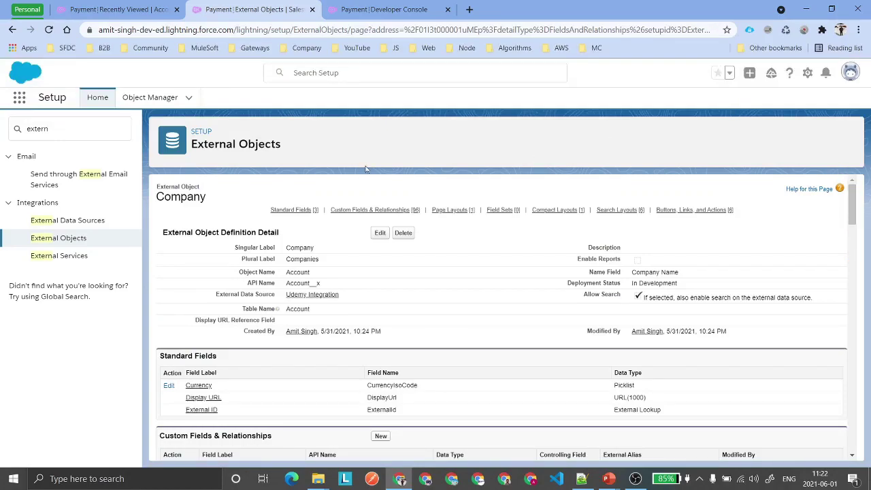
Step: Open the Account Layout for editing and show Related Lists in the palette
left_click(149, 98)
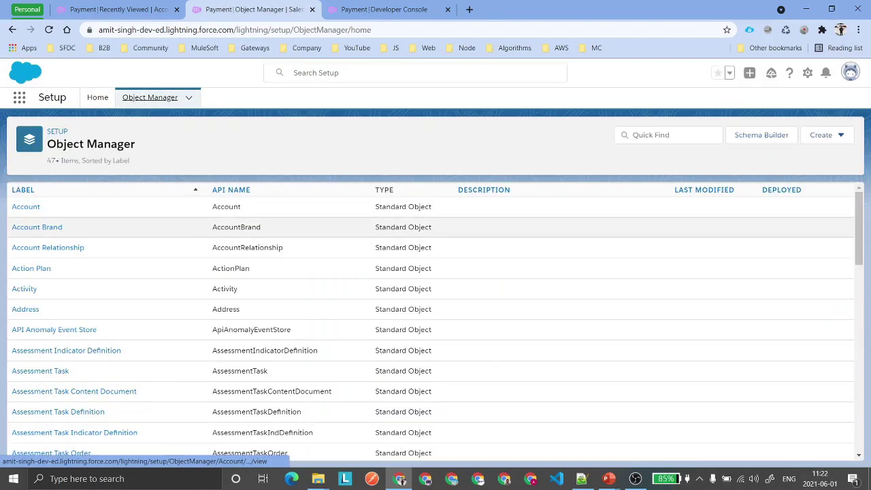
left_click(27, 206)
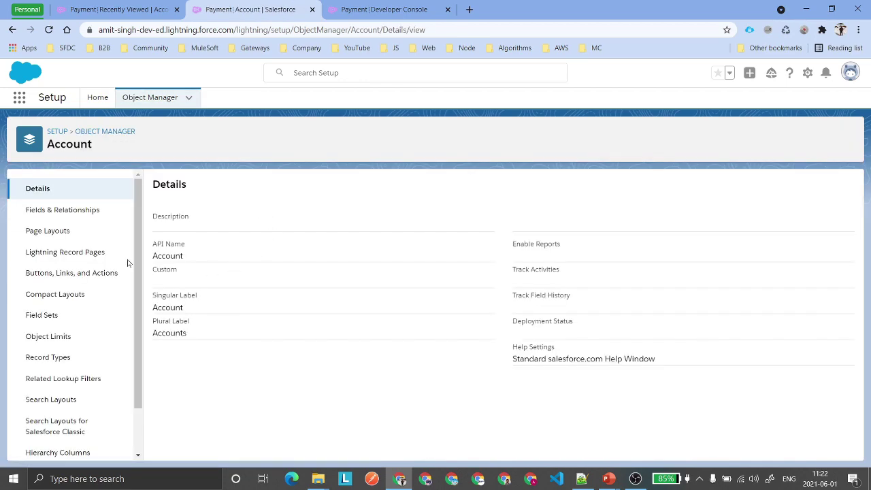
left_click(59, 230)
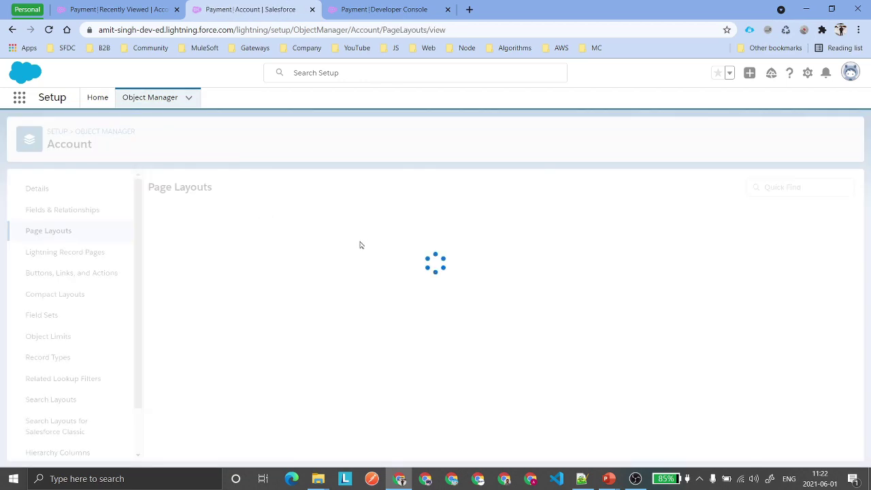
left_click(179, 321)
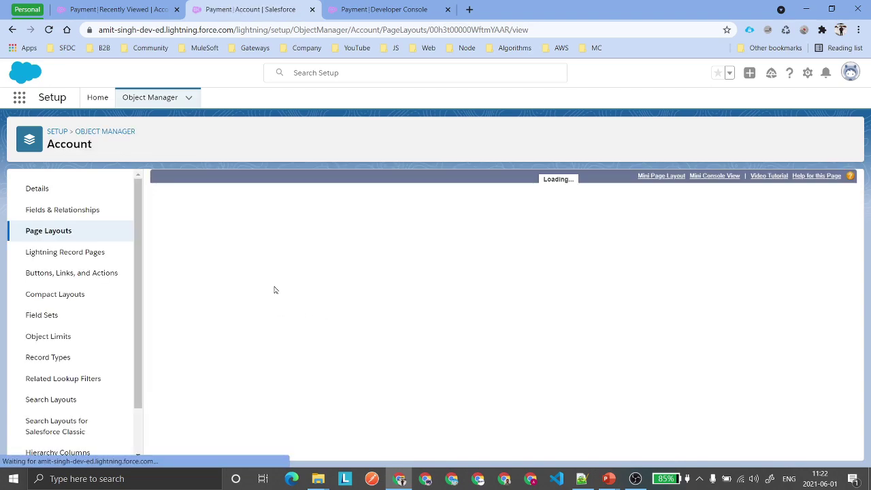
scroll(178, 279, "down", 1)
left_click(177, 269)
Step: Place the Companies (Company Number) related list below Cases, found with 'Com', and save the layout
left_click(337, 195)
type("Com")
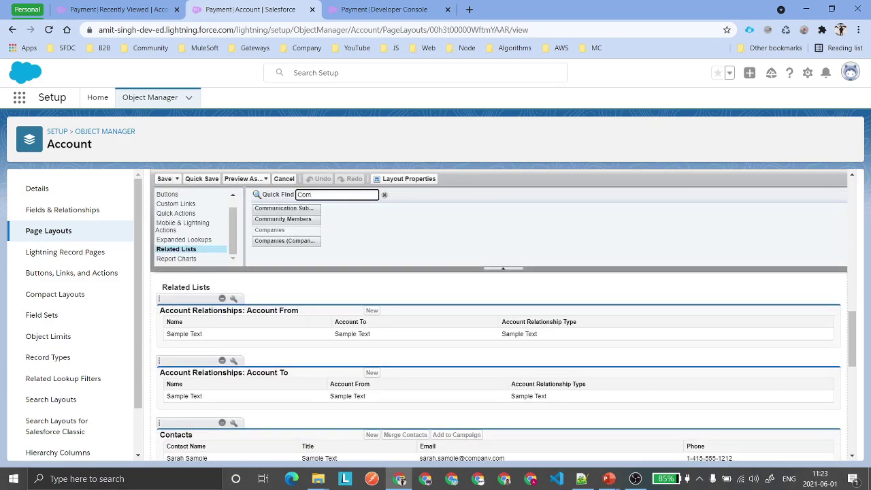
left_click(333, 254)
scroll(336, 255, "down", 5)
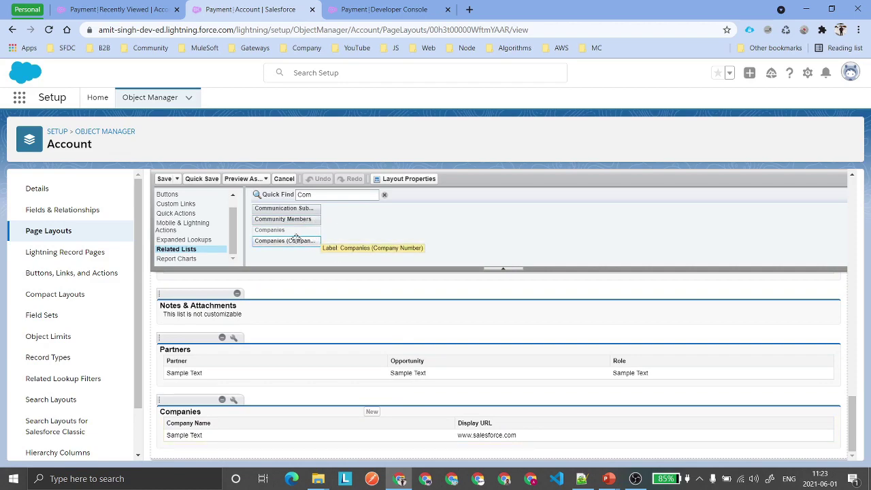
left_click_drag(295, 238, 280, 307)
scroll(192, 369, "up", 1)
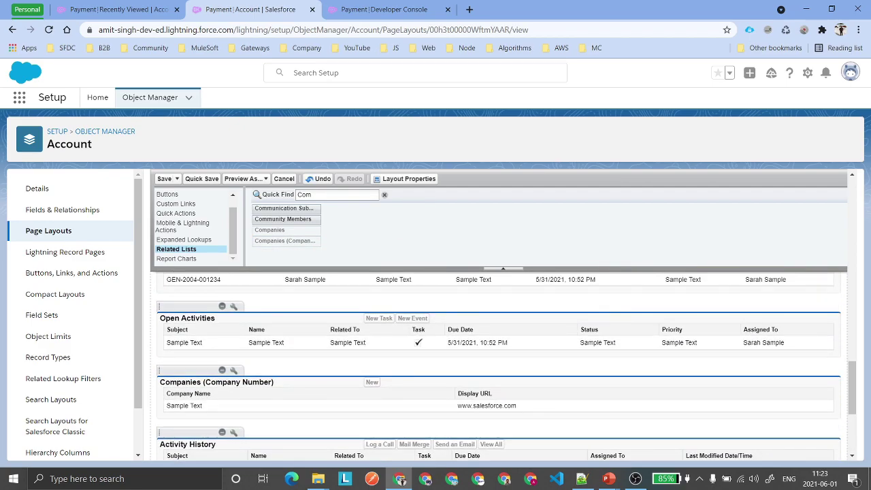
left_click_drag(192, 369, 205, 307)
scroll(304, 399, "up", 3)
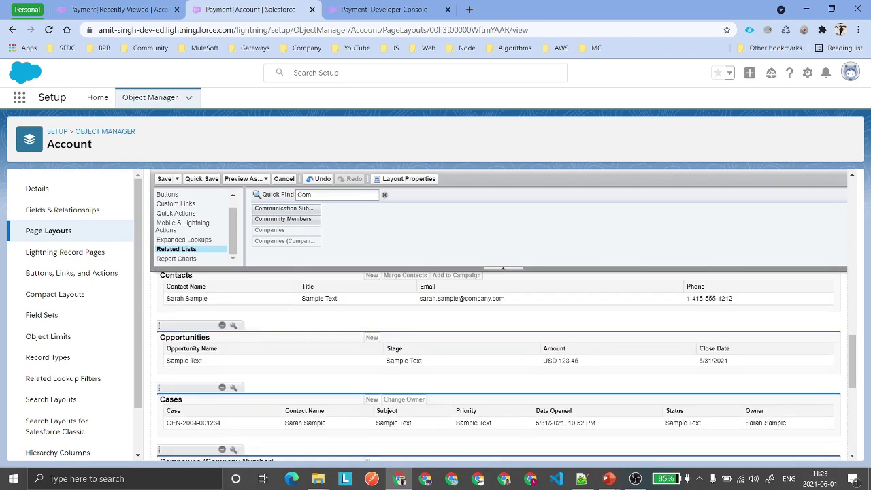
scroll(304, 399, "down", 2)
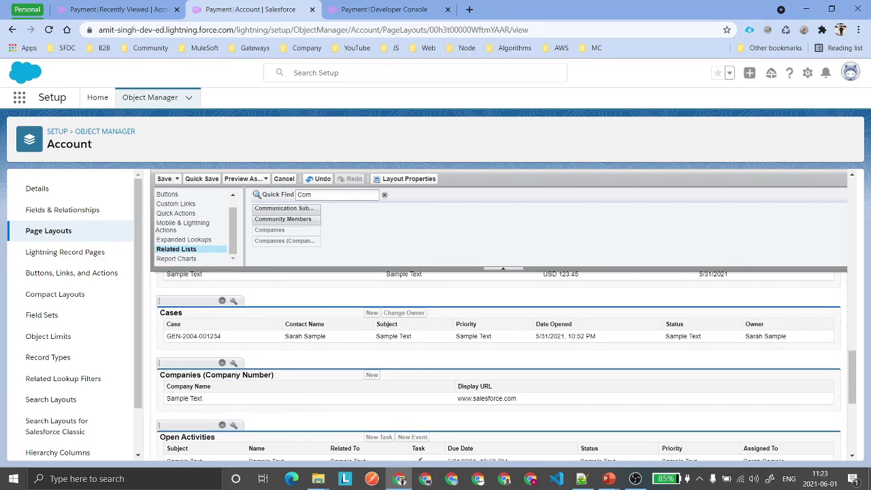
left_click_drag(201, 373, 198, 320)
scroll(304, 340, "up", 2)
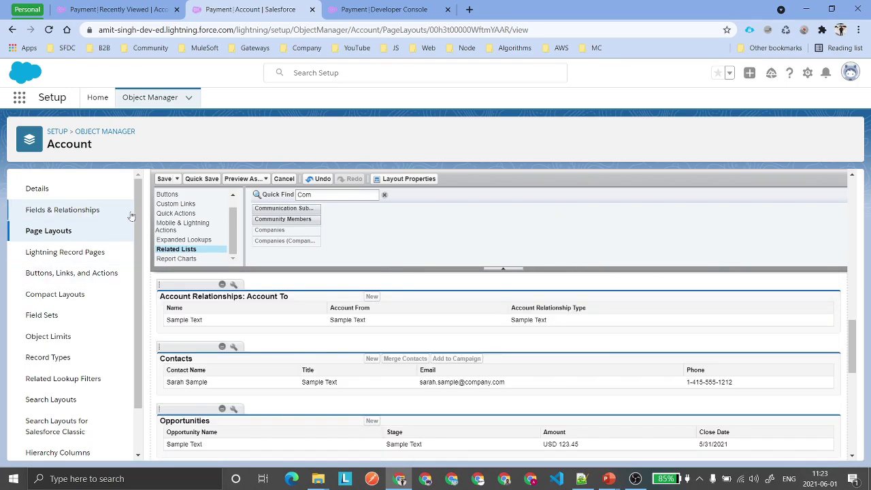
left_click(164, 178)
key("Return")
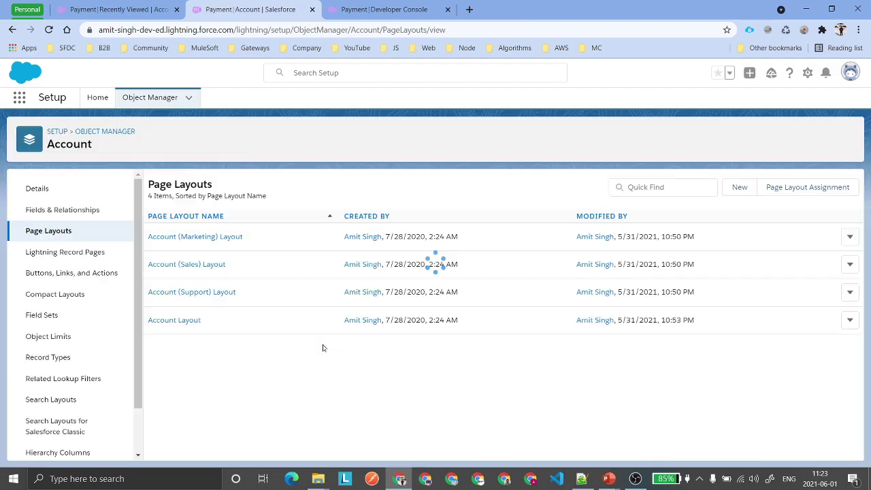
Step: Open the Express Logistics and Transport account from the Recently Viewed accounts
left_click(116, 9)
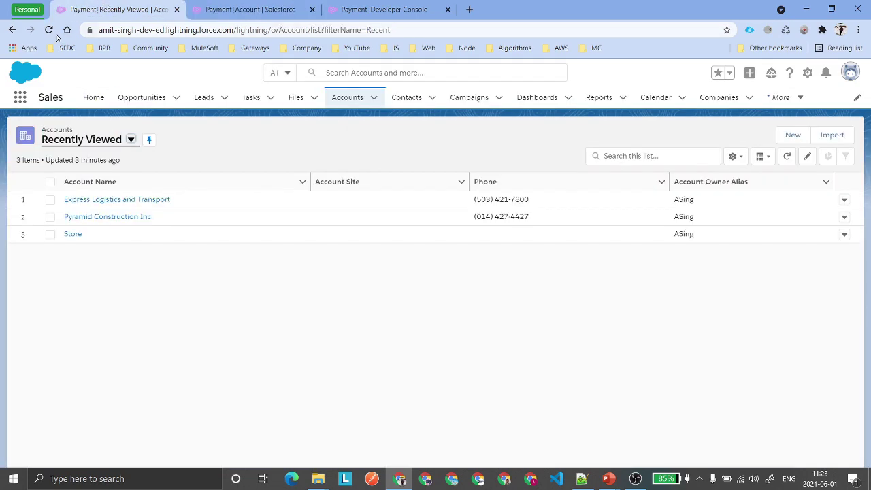
left_click(94, 201)
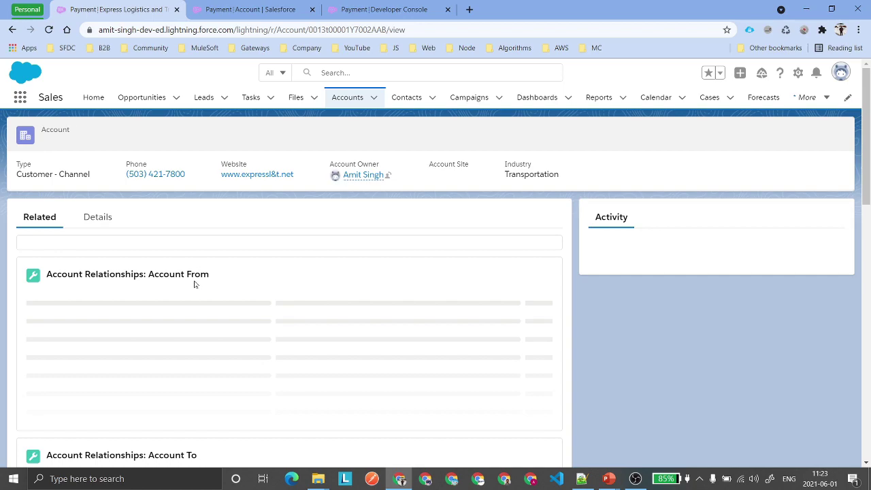
scroll(198, 282, "down", 3)
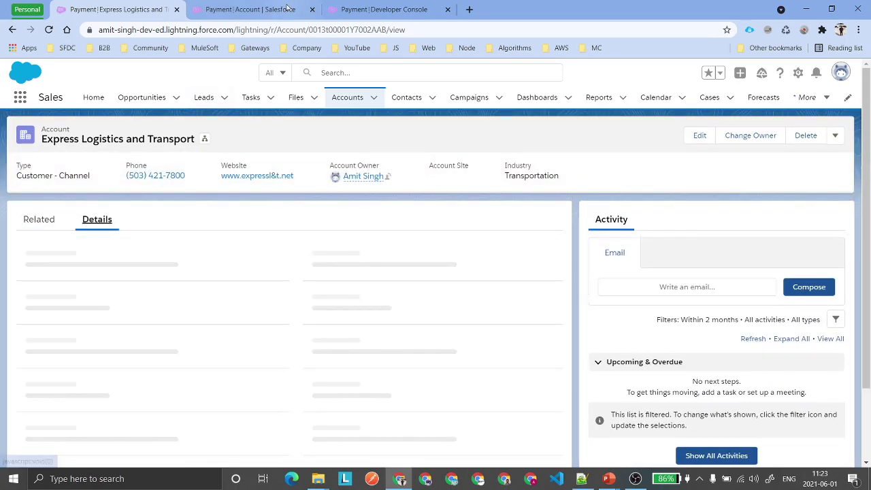
left_click(259, 8)
Step: Query Account__x AccountNumber__c values in the Developer Console and copy CC213425
left_click(401, 9)
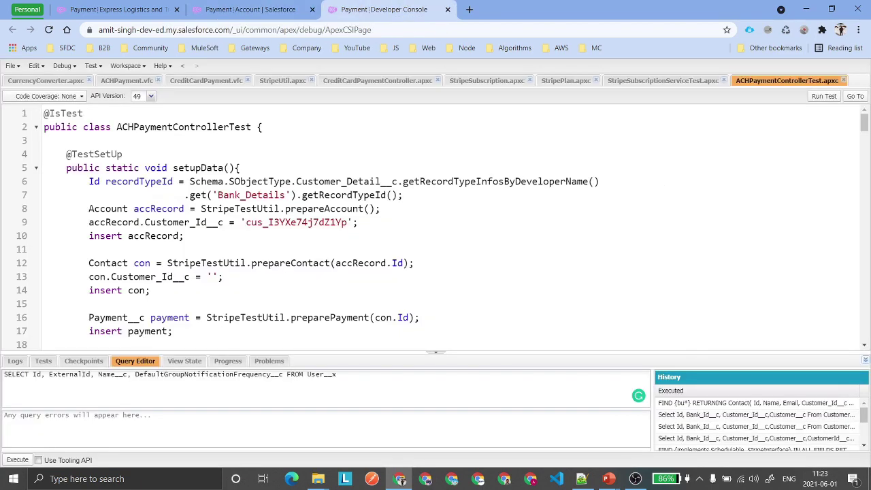
key("ctrl+shift+o")
type("Account__")
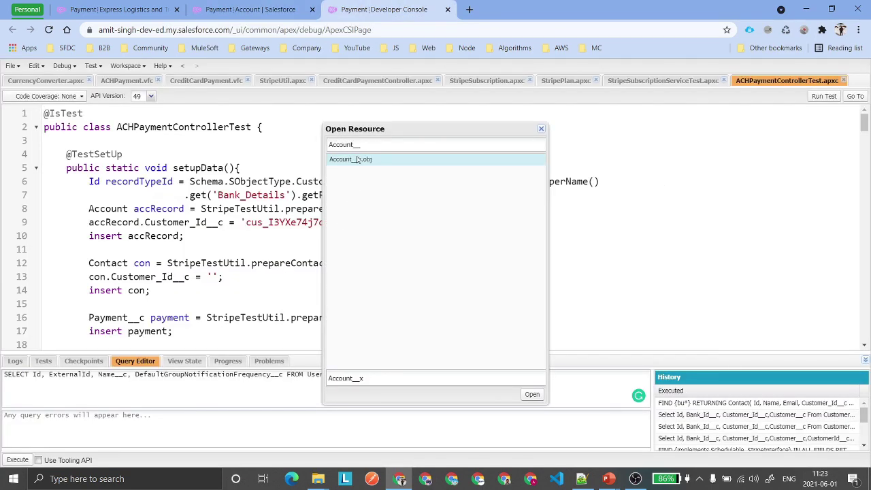
double_click(358, 159)
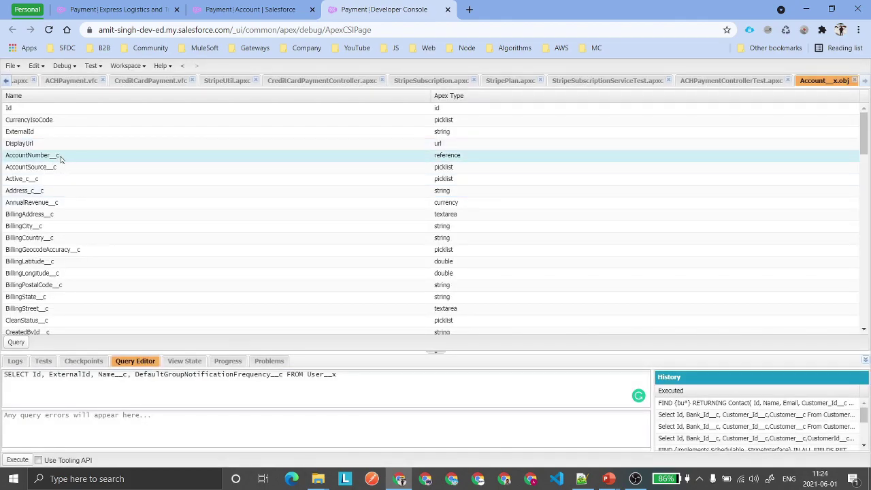
left_click(15, 342)
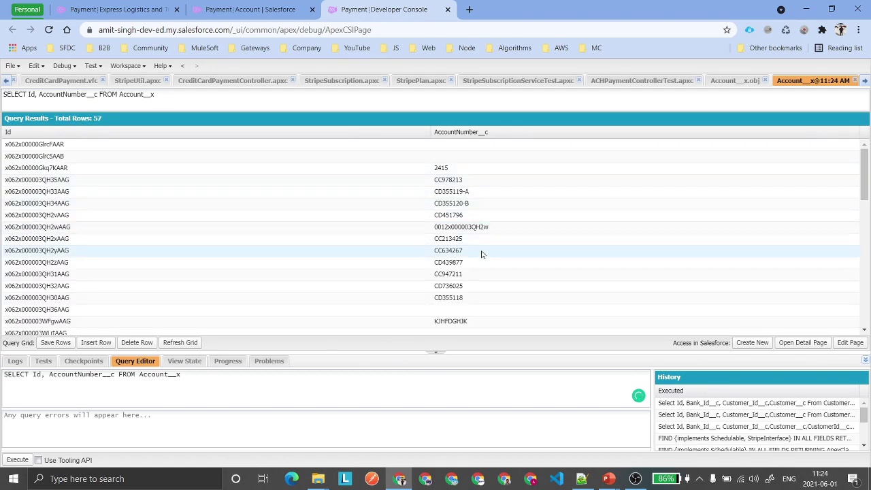
scroll(481, 254, "down", 5)
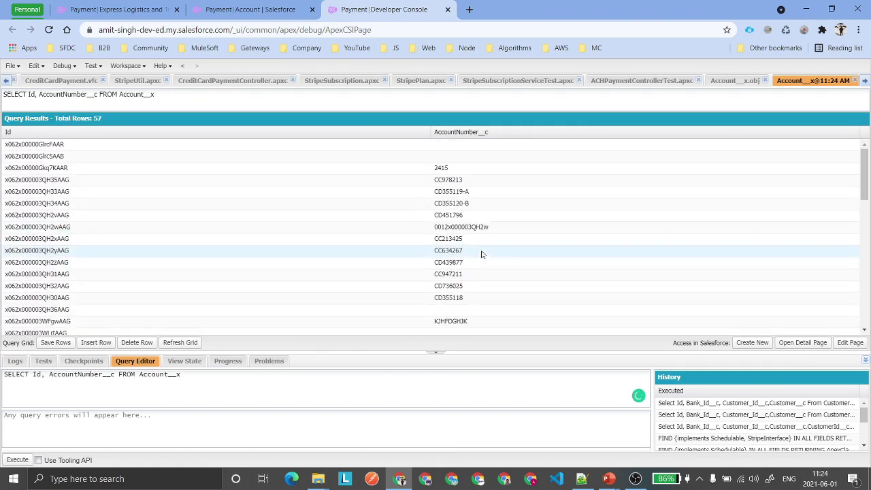
double_click(449, 240)
key("ctrl+c")
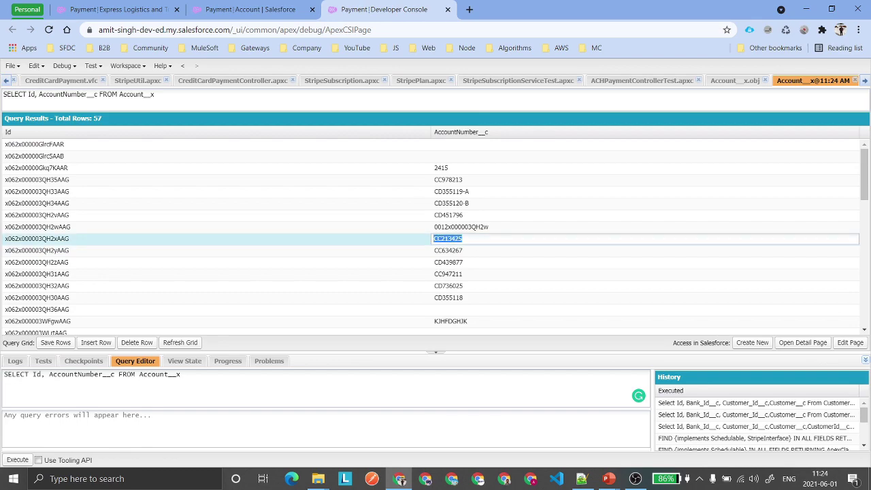
key("ctrl+1")
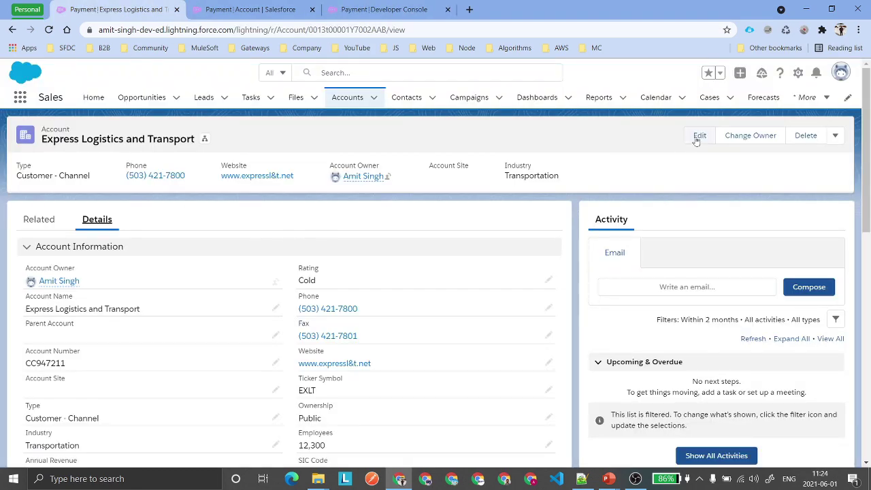
Step: Edit the Express Logistics account, paste CC213425 into ExternalId, and save
left_click(697, 139)
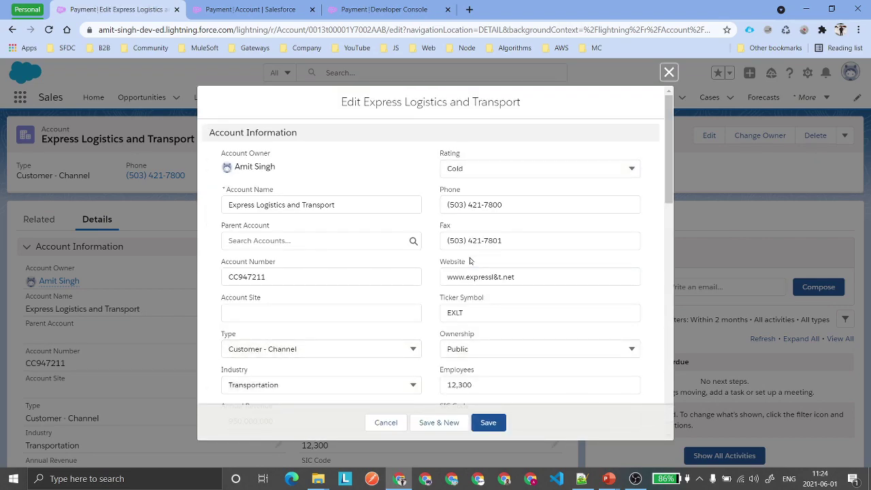
key("ctrl+f")
type("Exte")
scroll(470, 261, "down", 10)
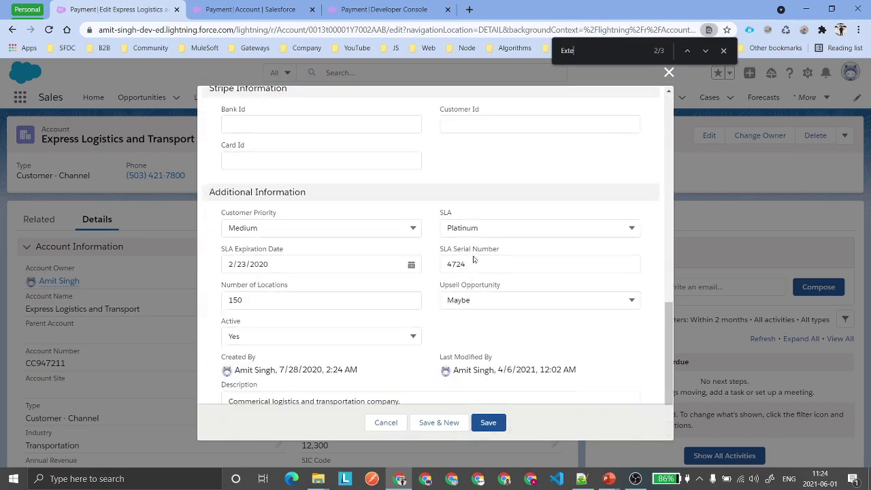
scroll(470, 261, "up", 4)
left_click(320, 226)
key("ctrl+v")
left_click(531, 223)
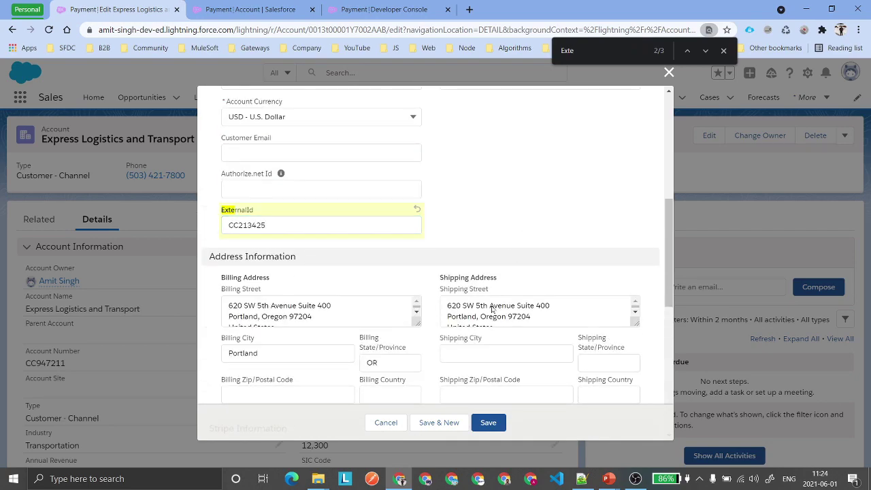
left_click(489, 422)
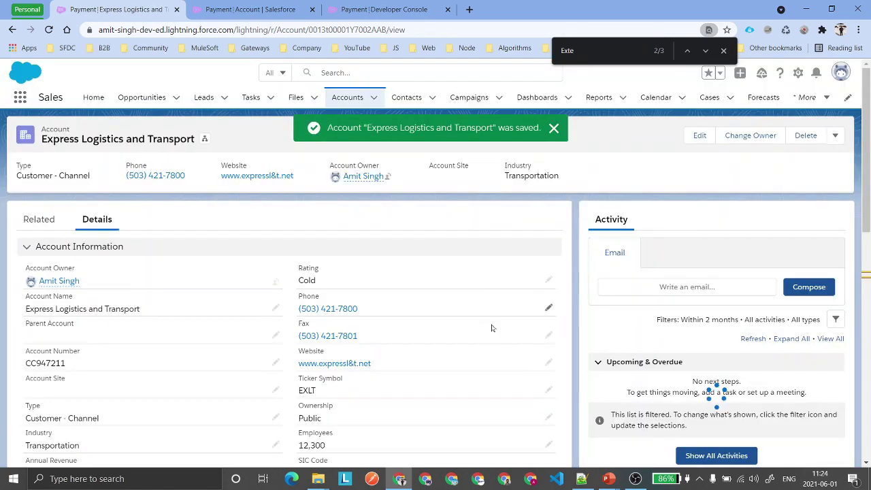
Step: Browse the account's related lists and Details tab to confirm ExternalId reads CC213425
left_click(39, 219)
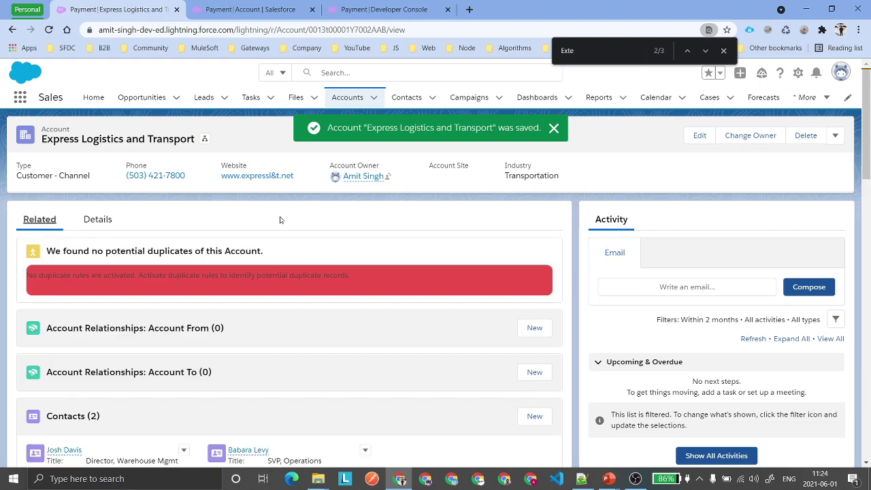
scroll(272, 225, "down", 3)
scroll(264, 235, "down", 3)
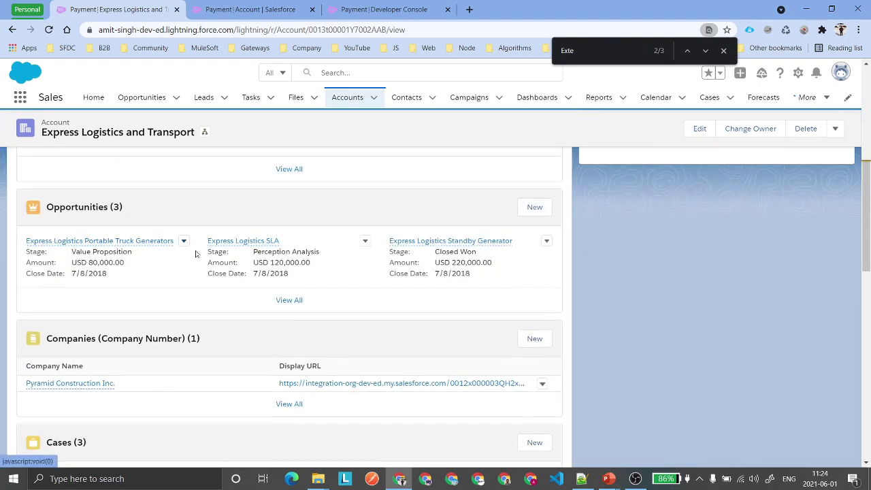
scroll(198, 279, "down", 2)
mouse_move(75, 275)
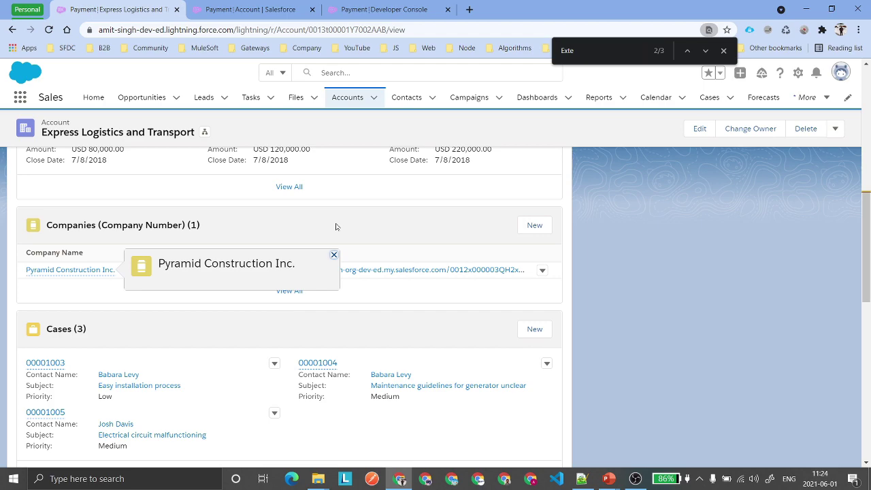
scroll(196, 325, "down", 4)
scroll(197, 320, "down", 3)
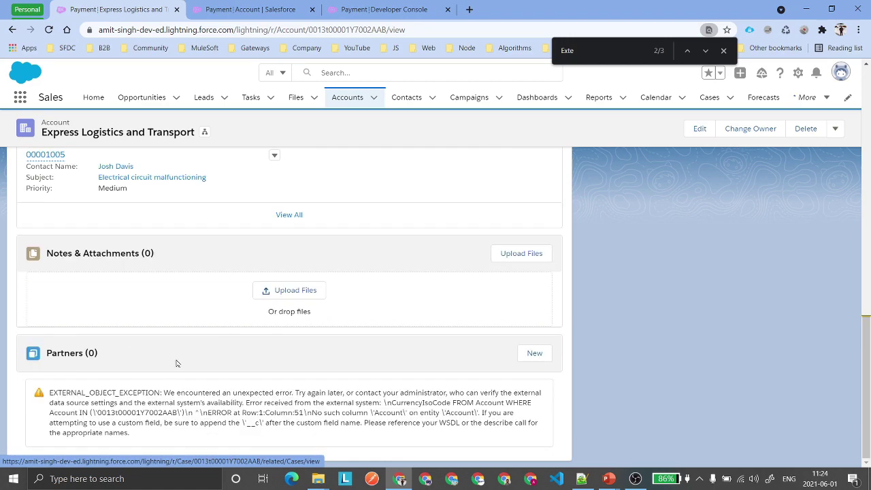
scroll(104, 358, "up", 4)
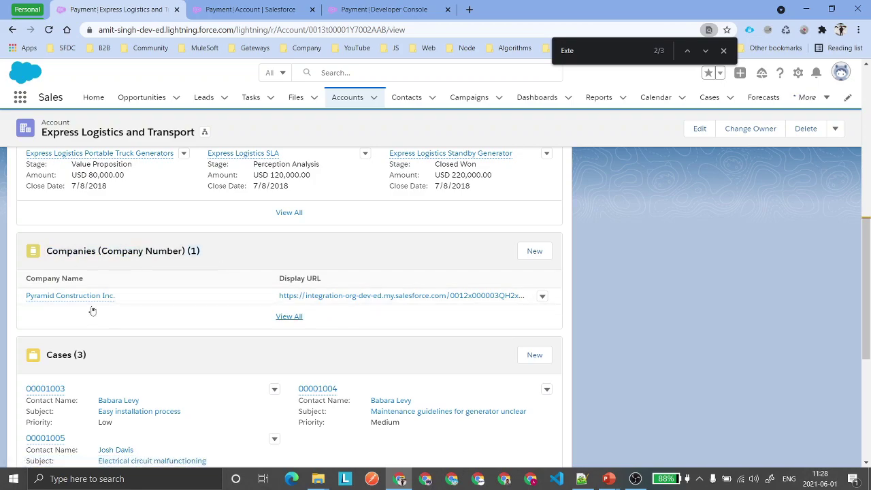
scroll(269, 307, "up", 6)
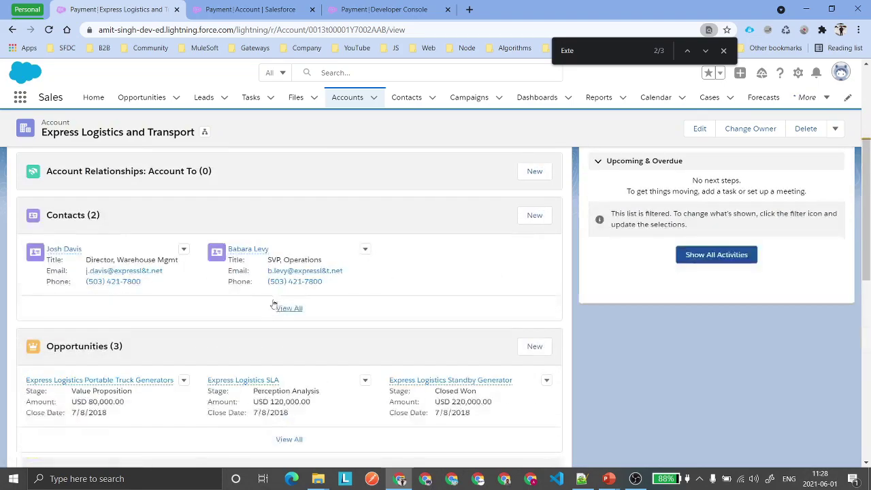
left_click(93, 221)
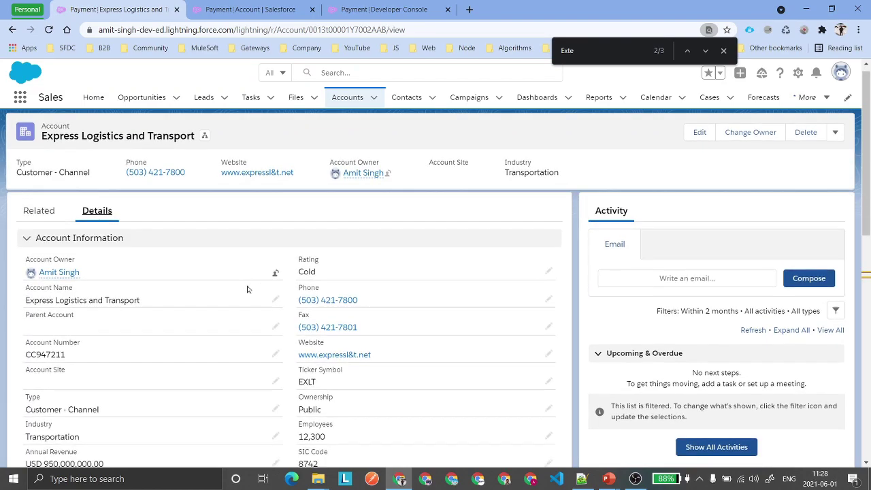
scroll(247, 286, "down", 3)
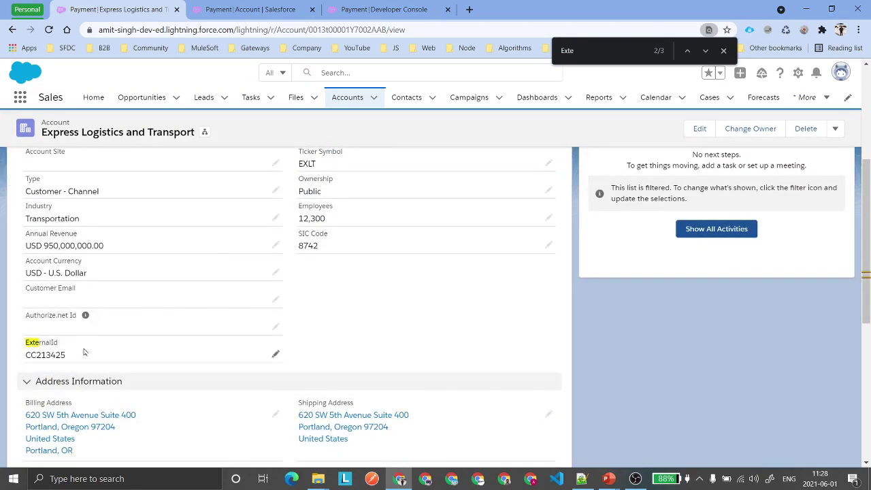
left_click(251, 9)
left_click(400, 13)
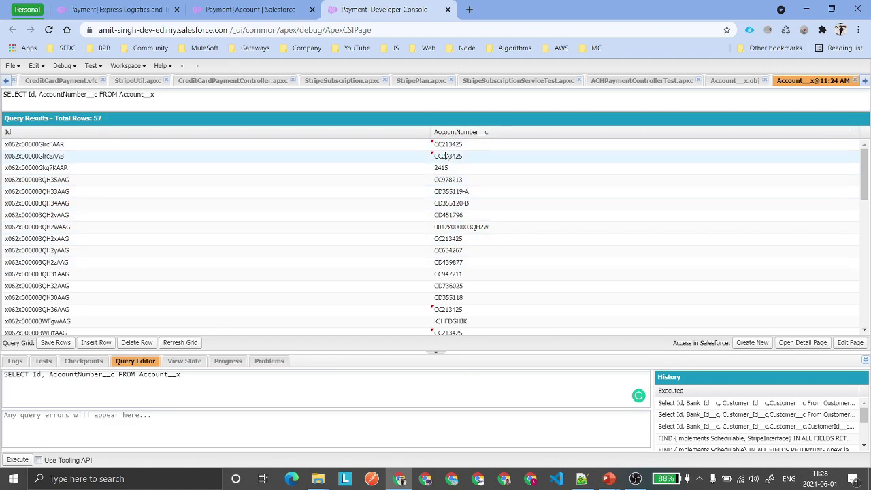
Step: Scroll through the 57 Account__x query rows and refresh the results grid
scroll(449, 176, "down", 3)
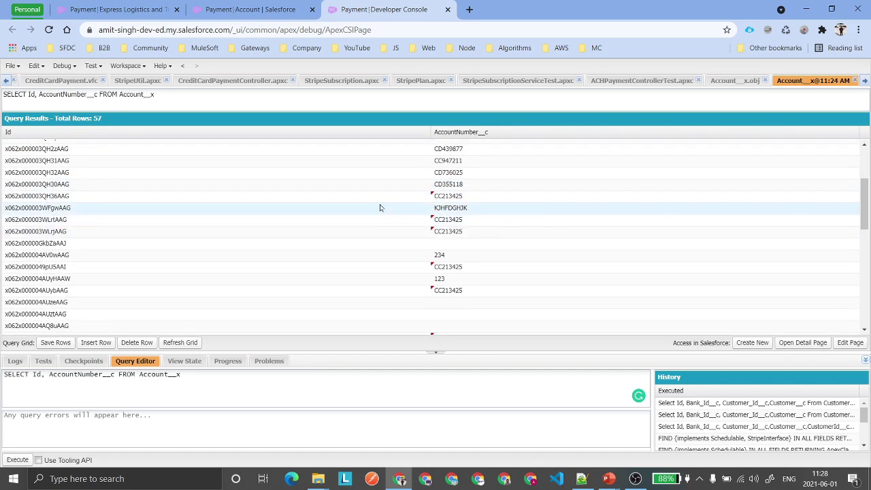
scroll(486, 236, "down", 2)
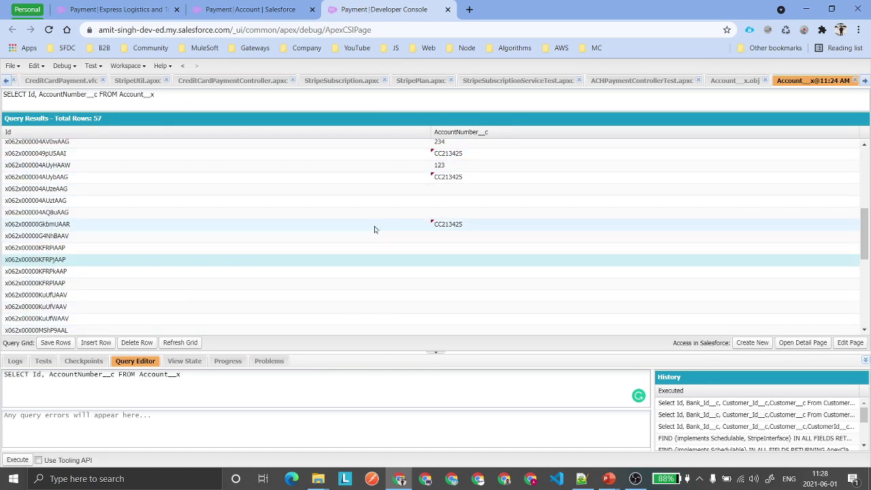
scroll(375, 227, "up", 5)
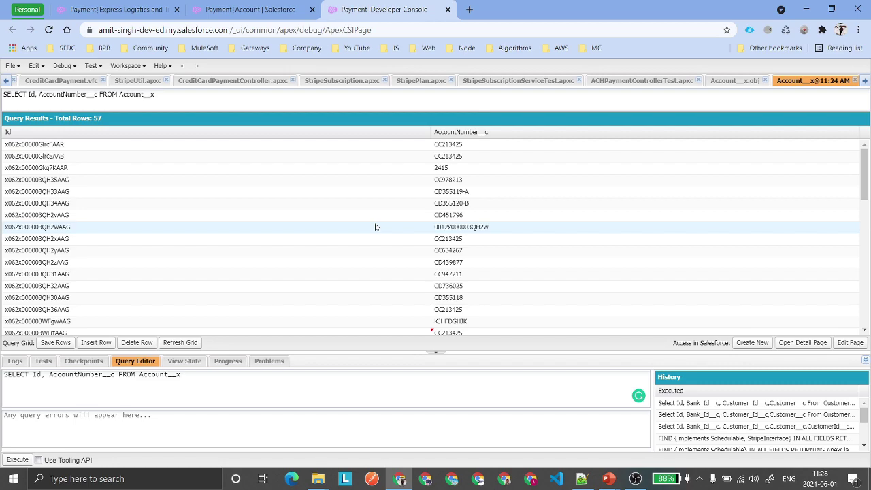
scroll(373, 226, "down", 3)
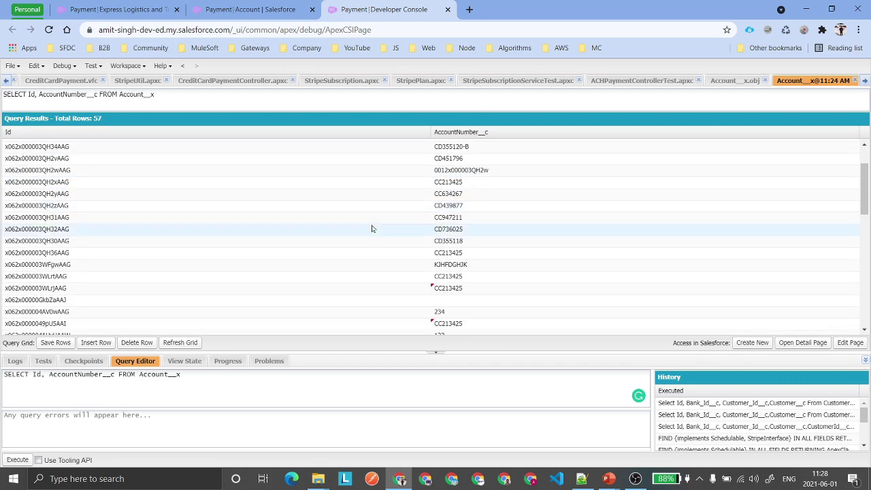
scroll(416, 234, "up", 3)
scroll(435, 230, "down", 5)
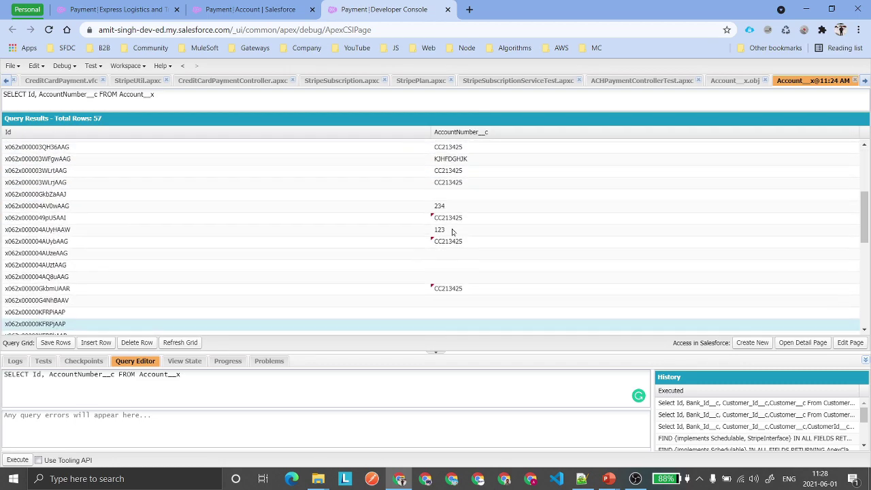
scroll(435, 218, "up", 5)
scroll(468, 254, "down", 5)
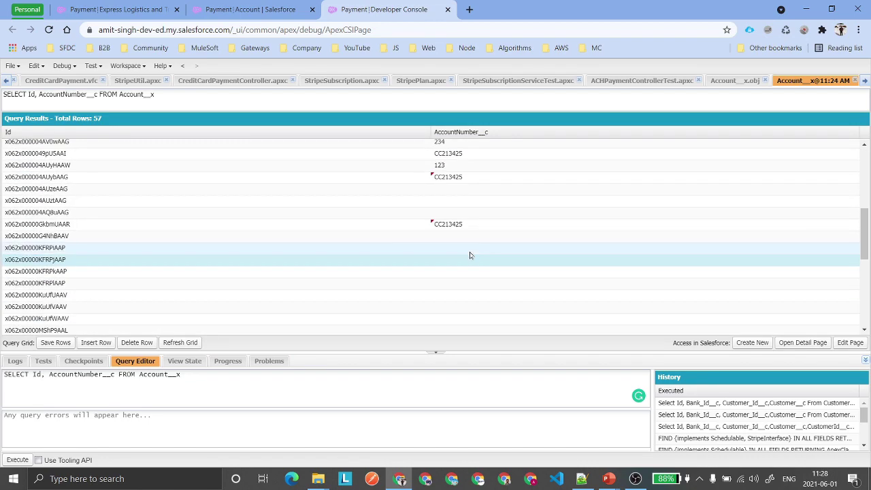
scroll(468, 254, "up", 5)
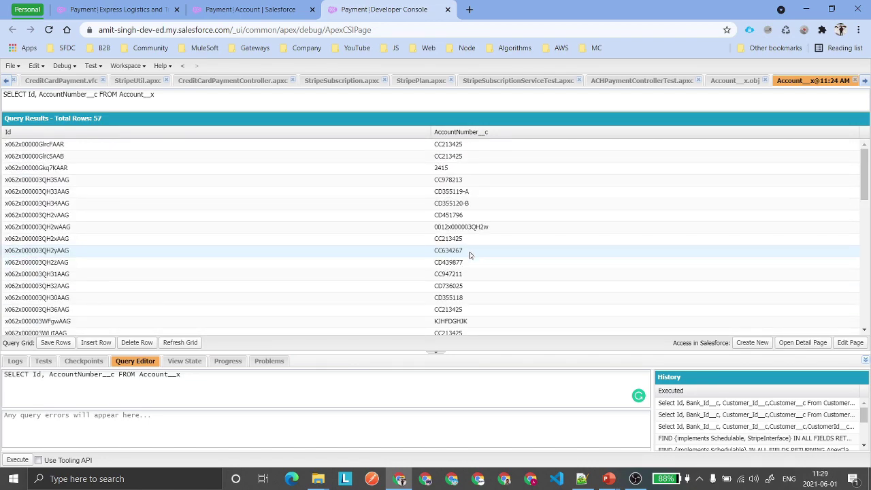
scroll(468, 254, "down", 10)
left_click(193, 343)
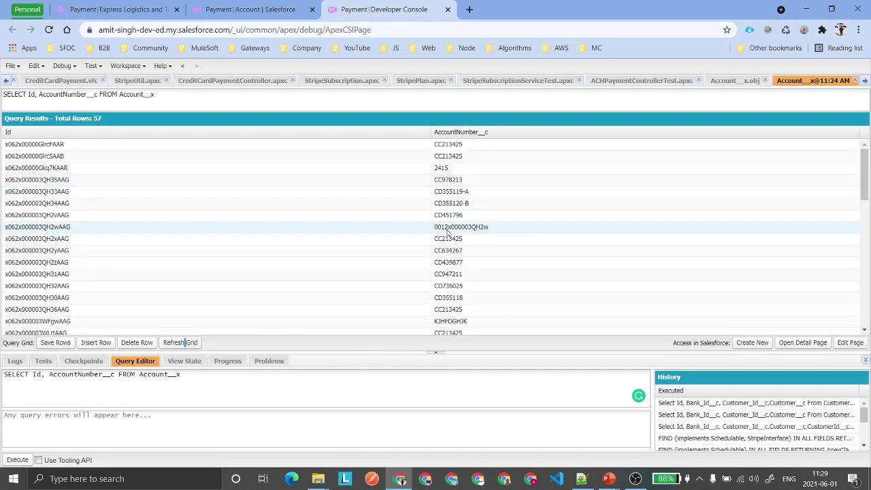
key("ctrl+1")
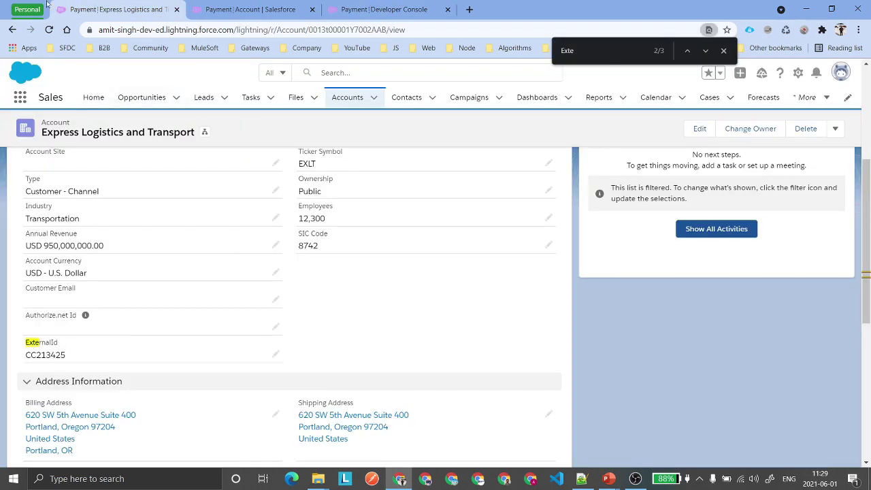
Step: Reload the Express Logistics account and view all nine Companies (Company Number) related records
left_click(49, 29)
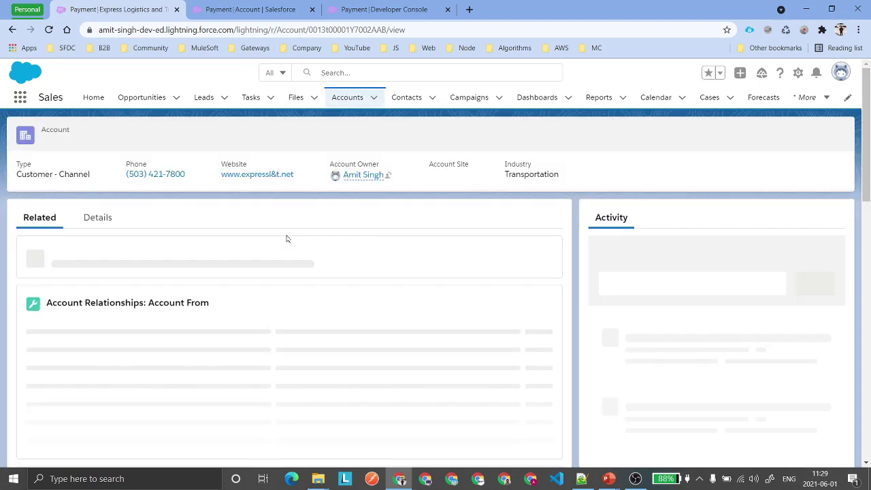
scroll(137, 235, "down", 4)
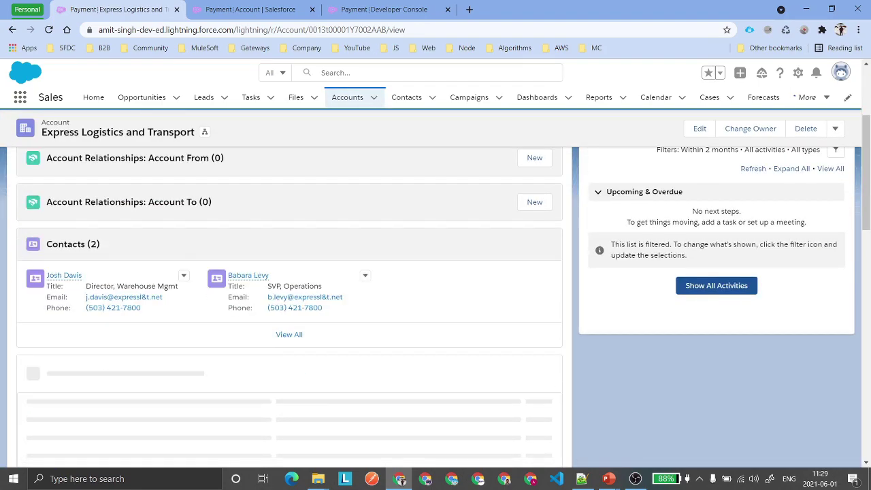
scroll(170, 314, "down", 3)
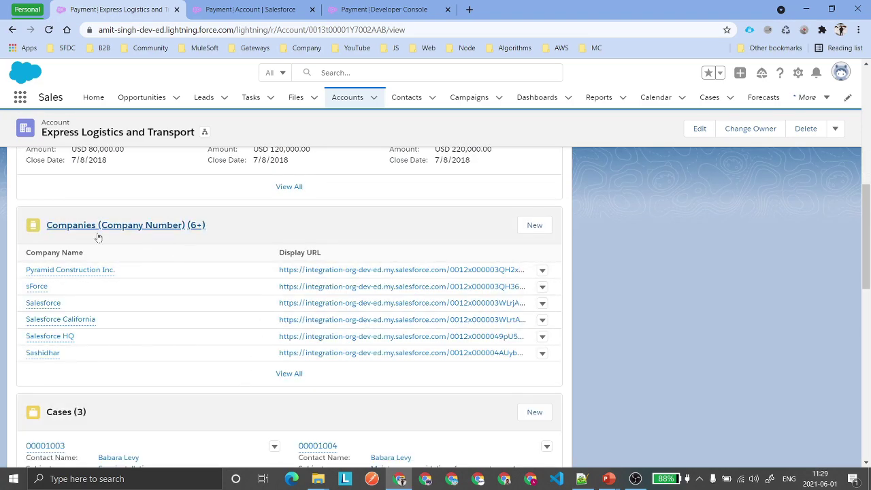
left_click(146, 227)
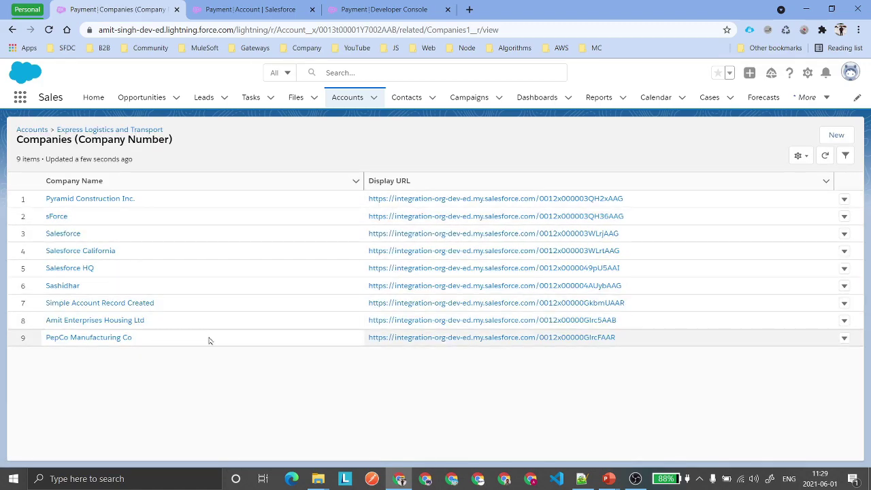
Step: Open PepCo Manufacturing Co and select its Details tab's too-many-formula-fields load error
left_click(86, 336)
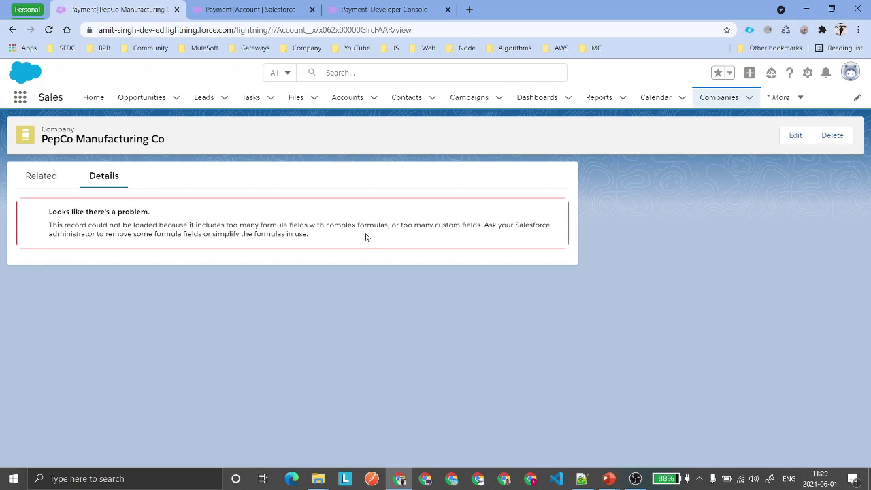
left_click(48, 29)
left_click(41, 179)
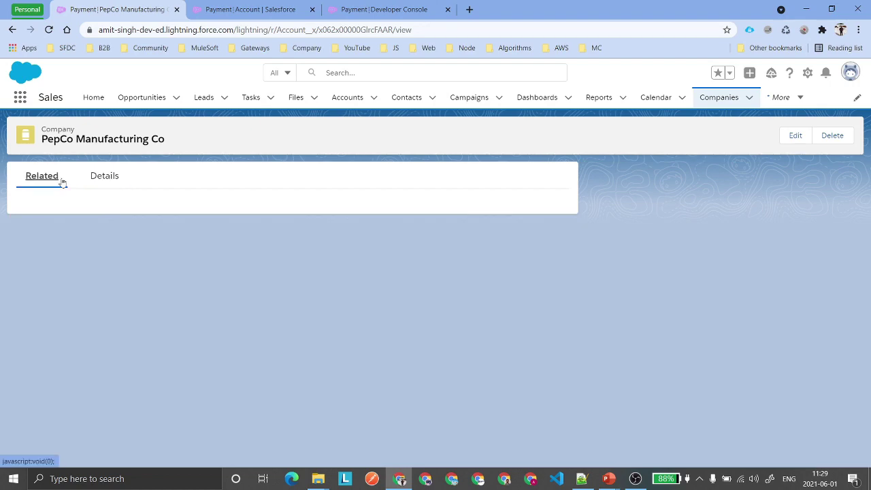
left_click(104, 178)
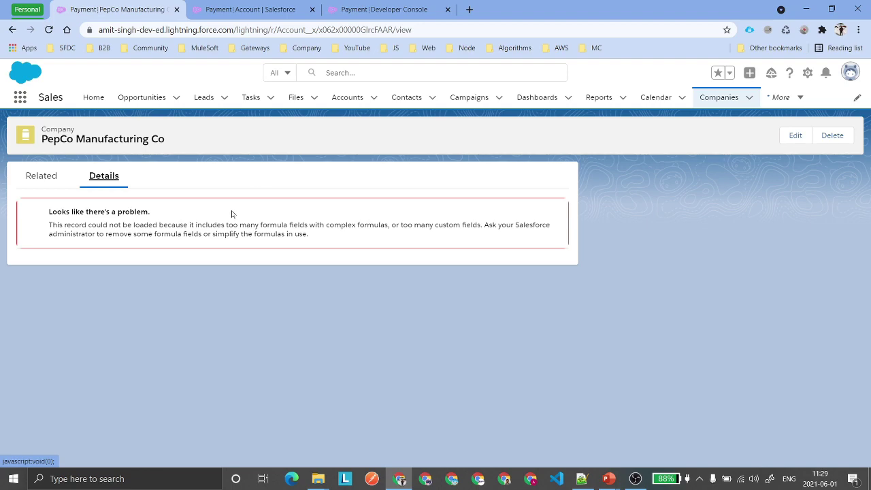
triple_click(231, 233)
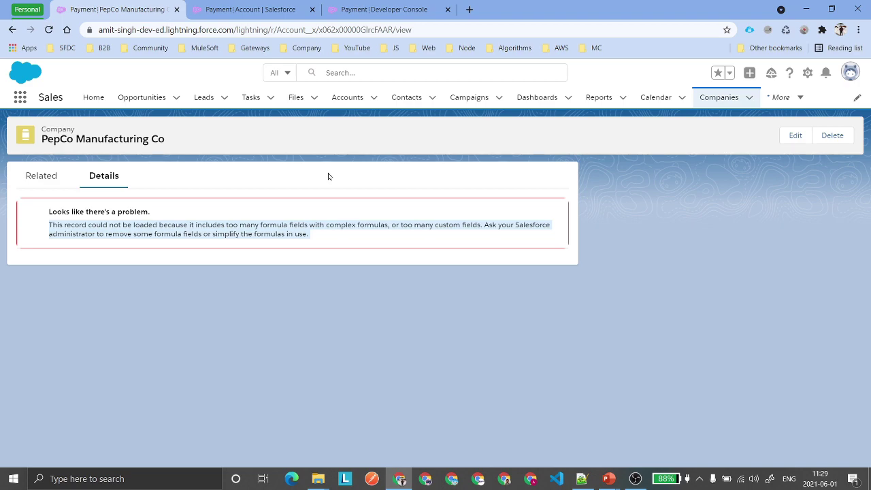